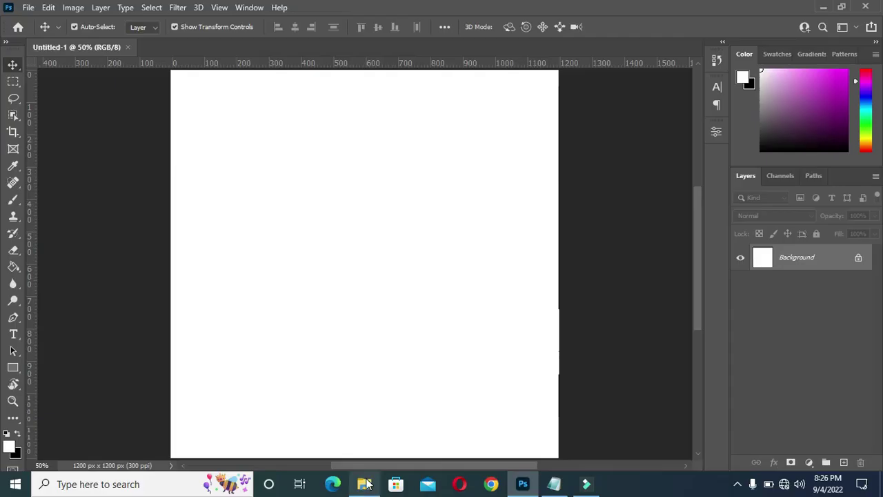
Copy the Dash Cycle colour value 6be8f3 from the Birthday flyer notes
mouse_move(367, 485)
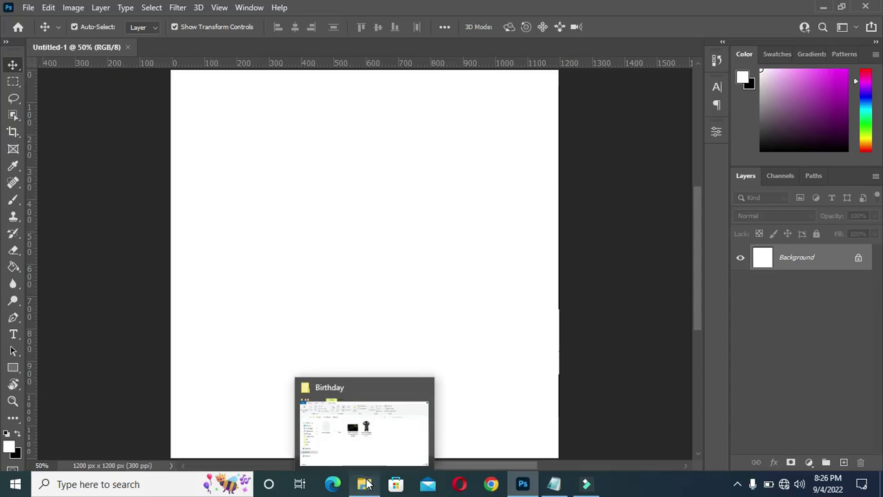
left_click(367, 485)
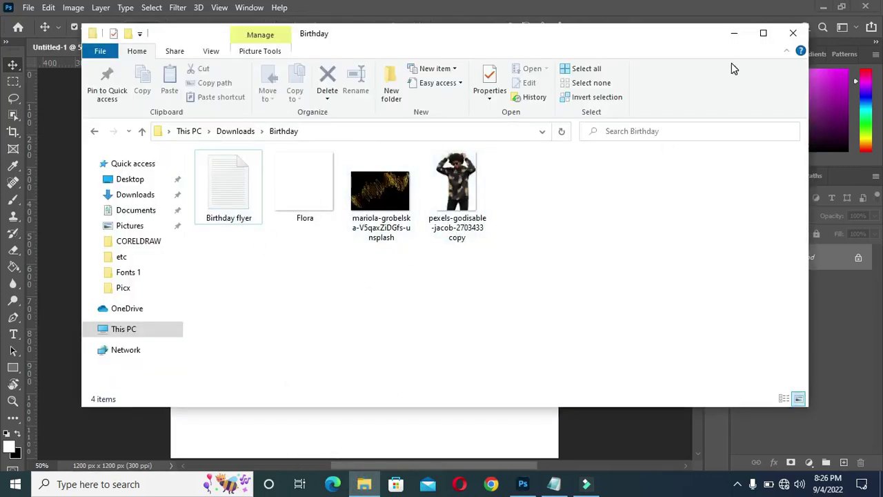
left_click(731, 35)
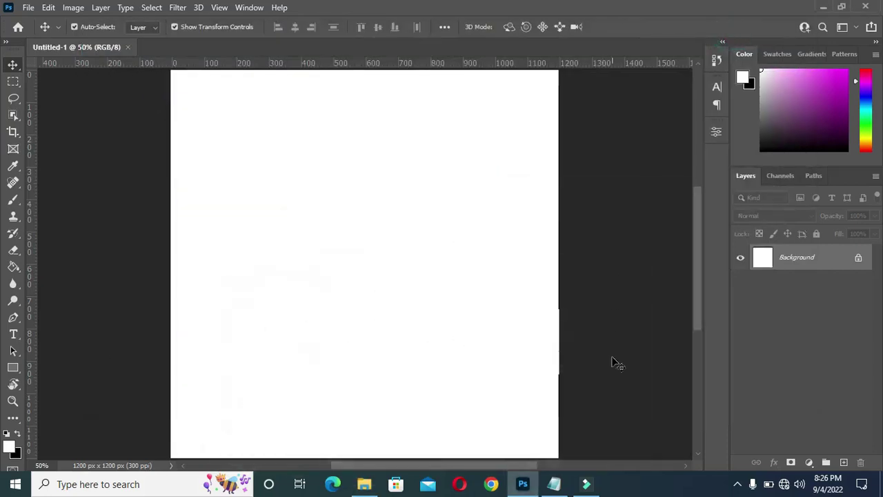
left_click(554, 484)
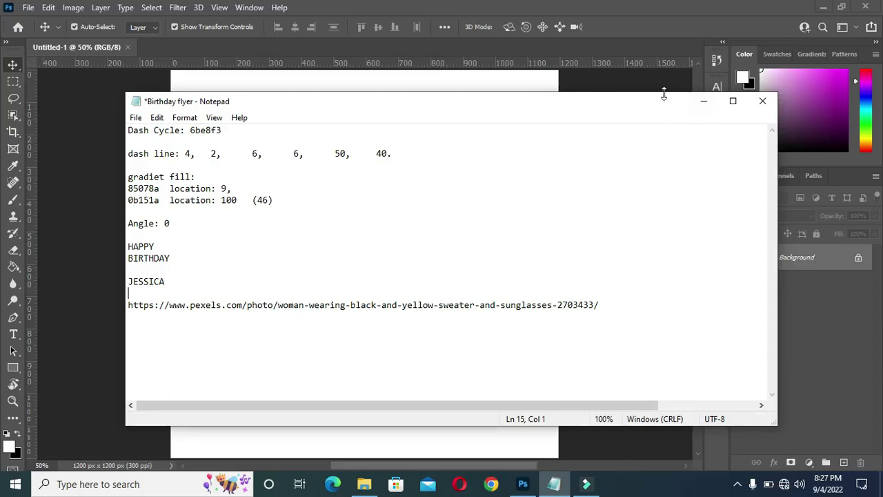
double_click(191, 130)
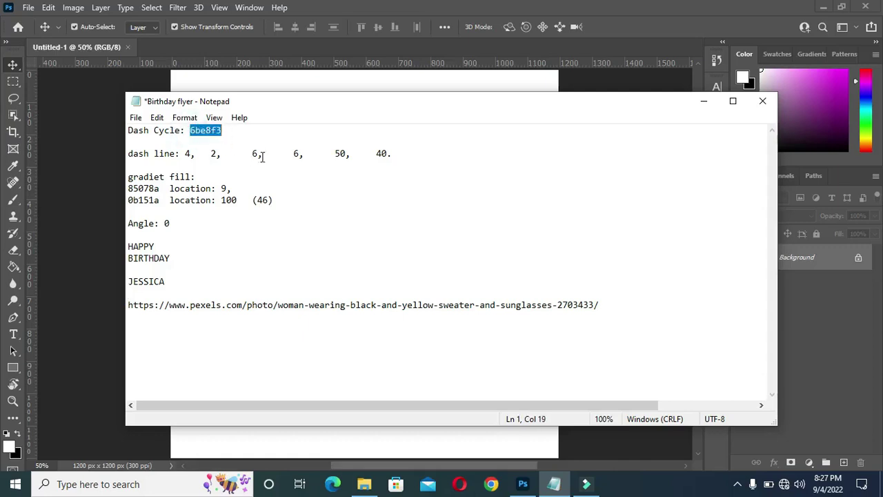
left_click(701, 104)
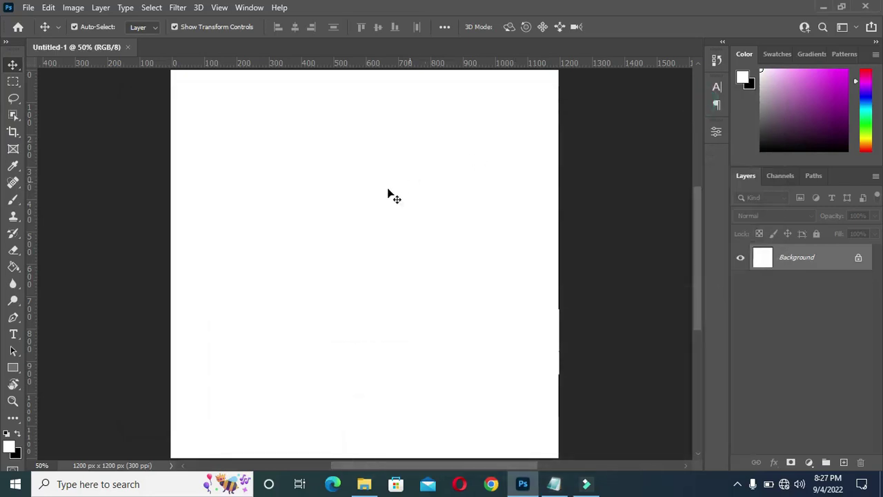
Draw a large circle with the Ellipse Tool and give it no outline
left_click(18, 367)
left_click(65, 380)
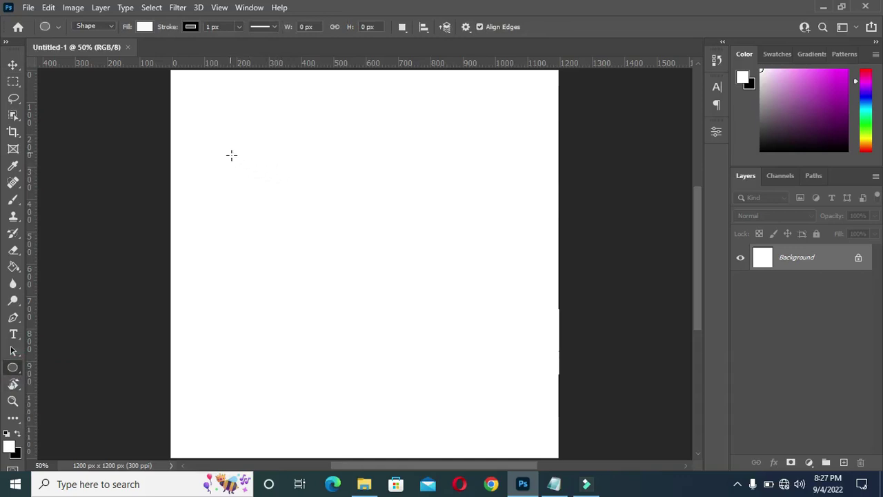
left_click_drag(228, 138, 546, 449)
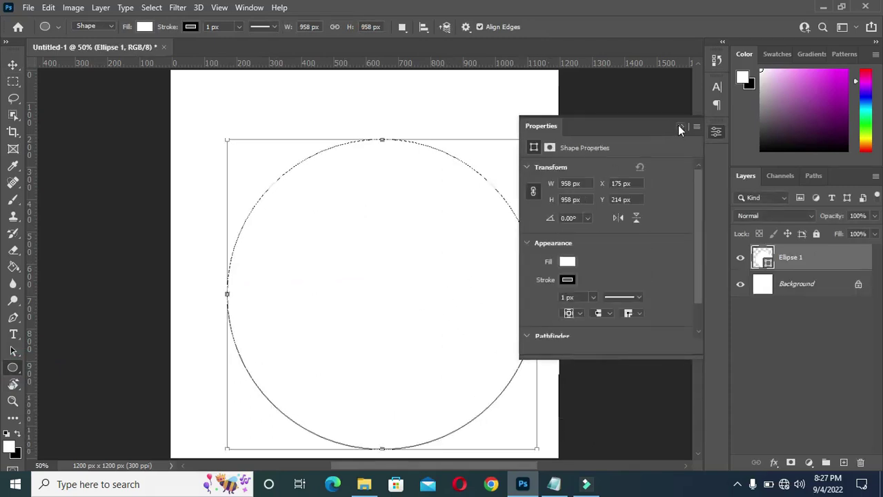
left_click(567, 280)
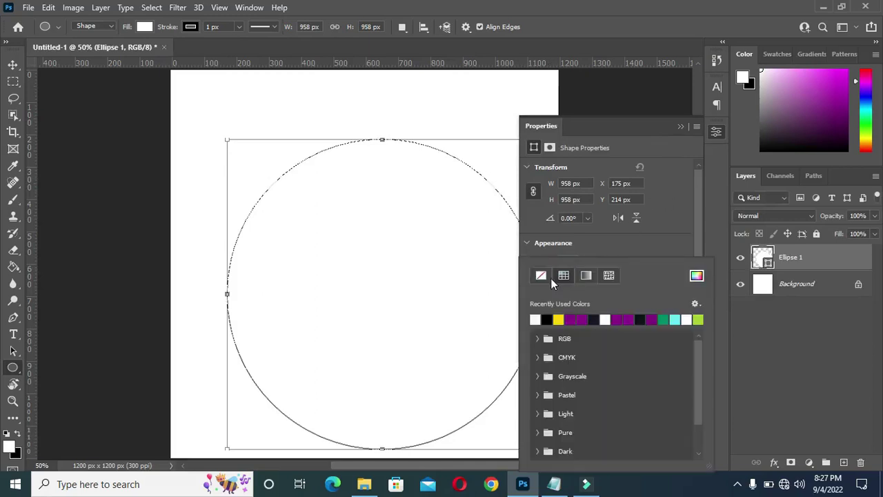
left_click(542, 275)
left_click(680, 126)
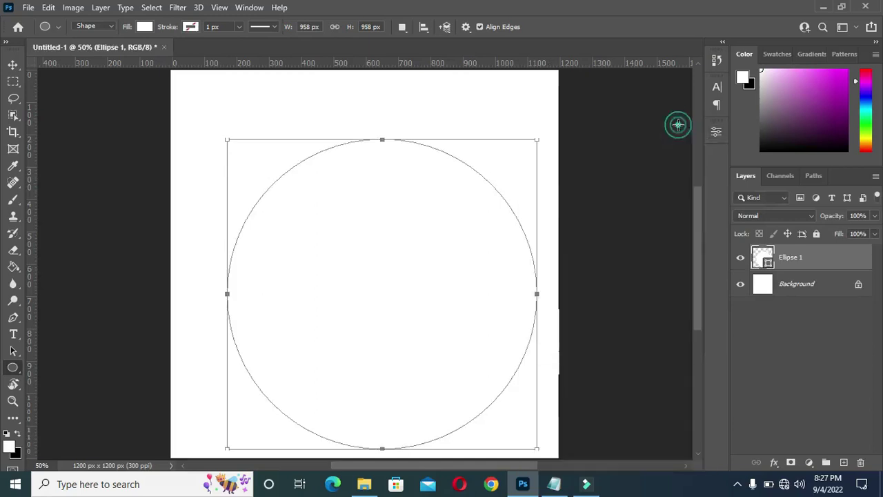
Reposition the circle near the canvas centre and scale it down to about 65%
left_click(12, 64)
left_click_drag(367, 218, 351, 196)
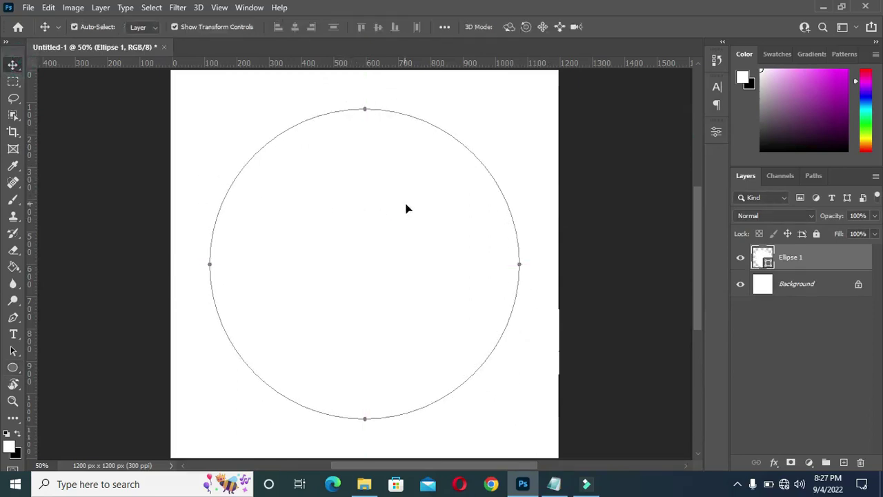
left_click(365, 417)
mouse_move(365, 418)
left_mouse_down()
mouse_move(363, 306)
mouse_move(361, 320)
left_mouse_up()
left_click(366, 229)
left_click_drag(368, 258, 368, 268)
left_click_drag(365, 140, 364, 154)
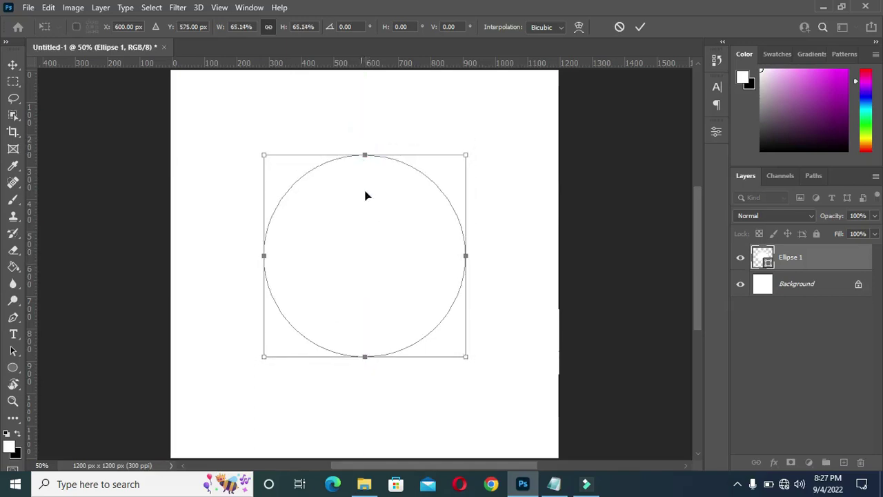
left_click(642, 27)
left_click(632, 202)
Fill the circle with light cyan 6be8f3 and duplicate its layer
left_click(325, 274)
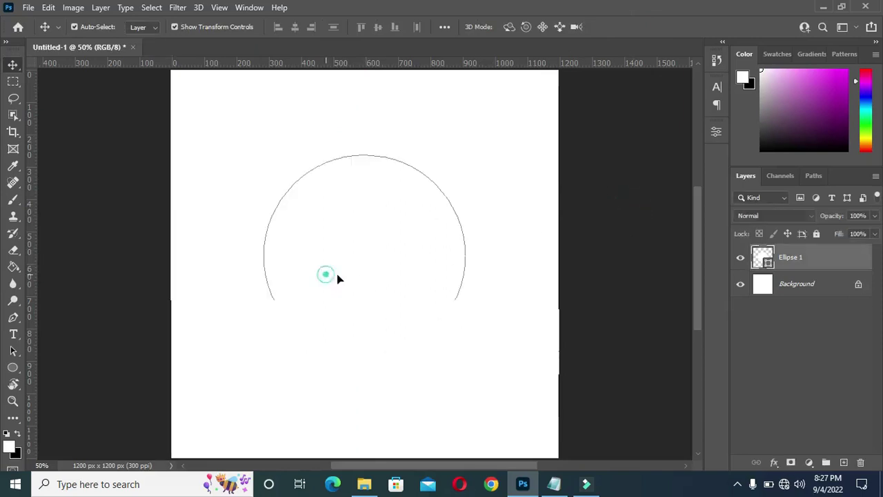
double_click(765, 261)
key("ctrl+v")
key("Return")
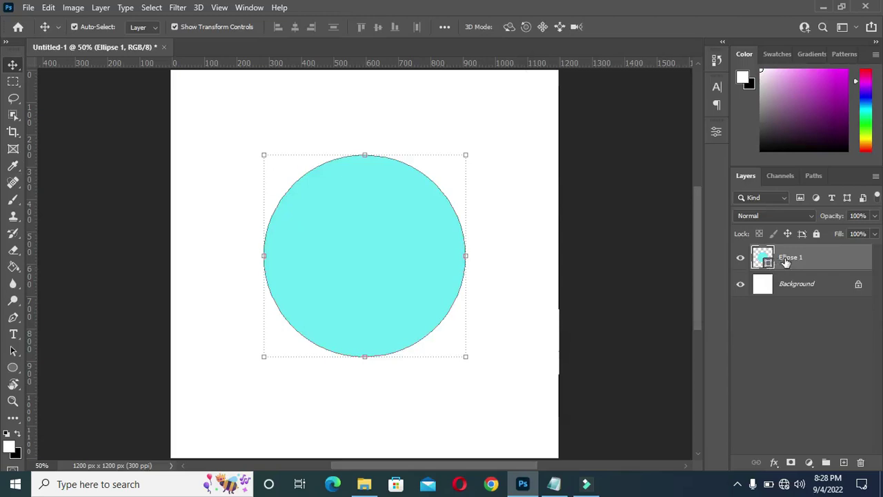
left_click_drag(818, 257, 843, 460)
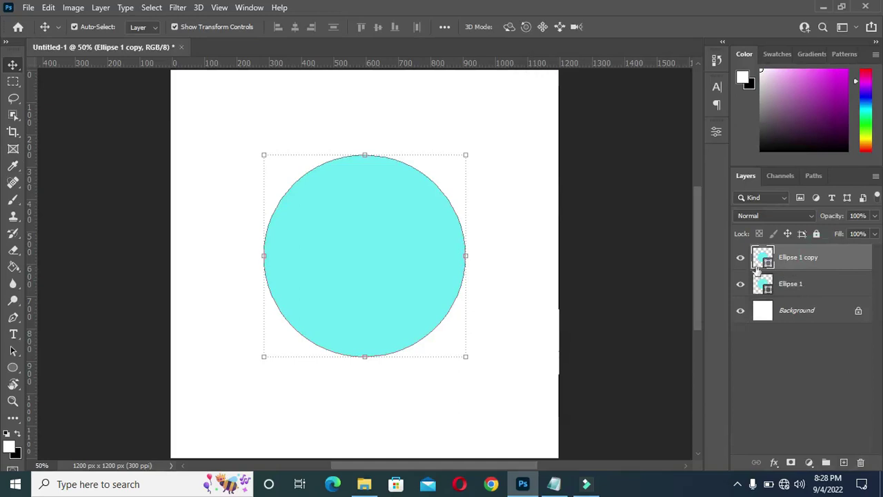
Hide the circle copy and remove the fill from the original Ellipse 1 circle
left_click(741, 257)
left_click(800, 291)
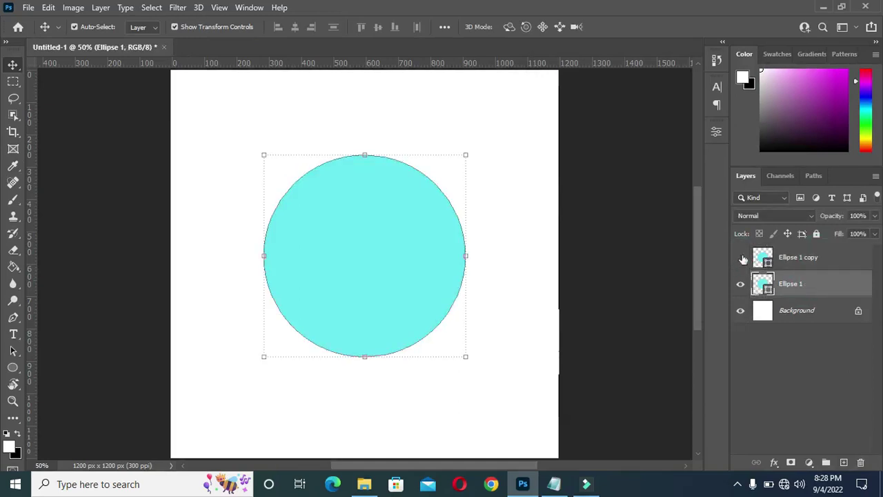
left_click(716, 132)
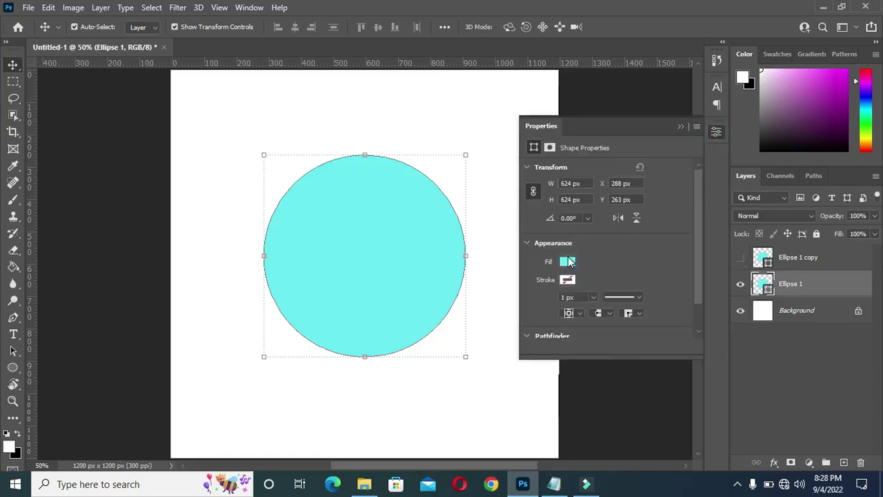
left_click(567, 261)
left_click(541, 276)
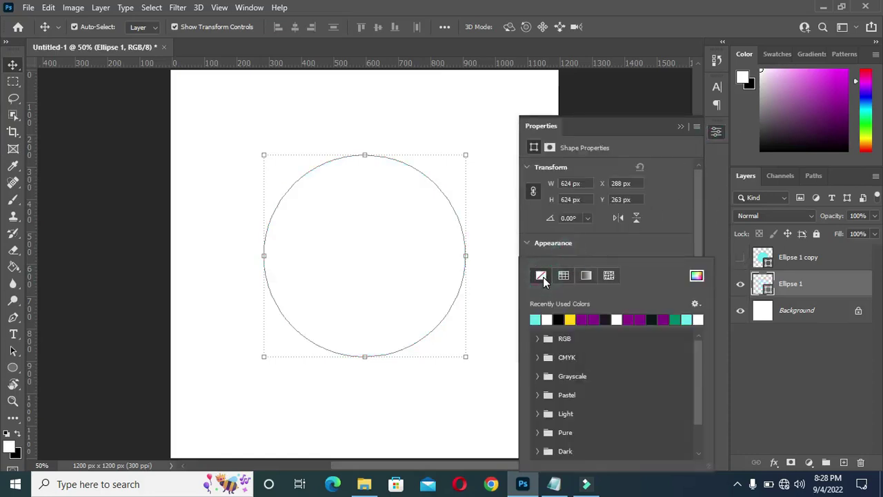
left_click(676, 231)
Give the Ellipse 1 ring a cyan outline 5 px thick
left_click(575, 279)
left_click(536, 319)
left_click(674, 236)
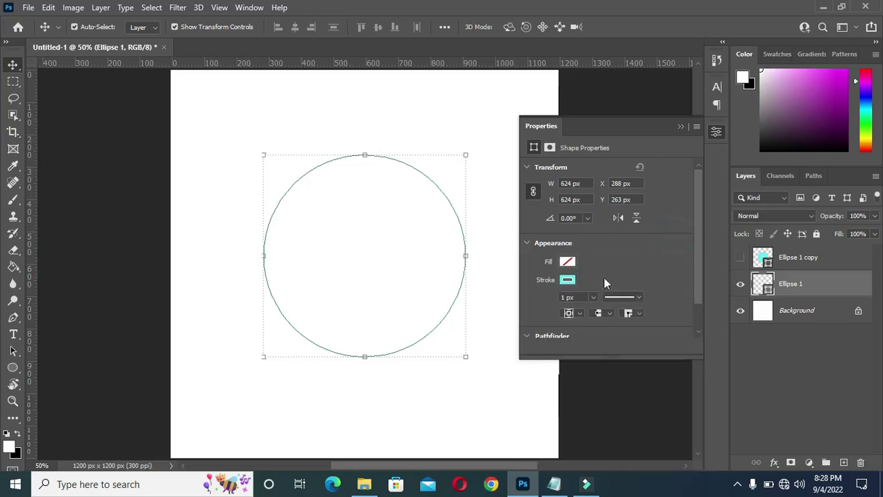
left_click(570, 296)
type("4")
key("Return")
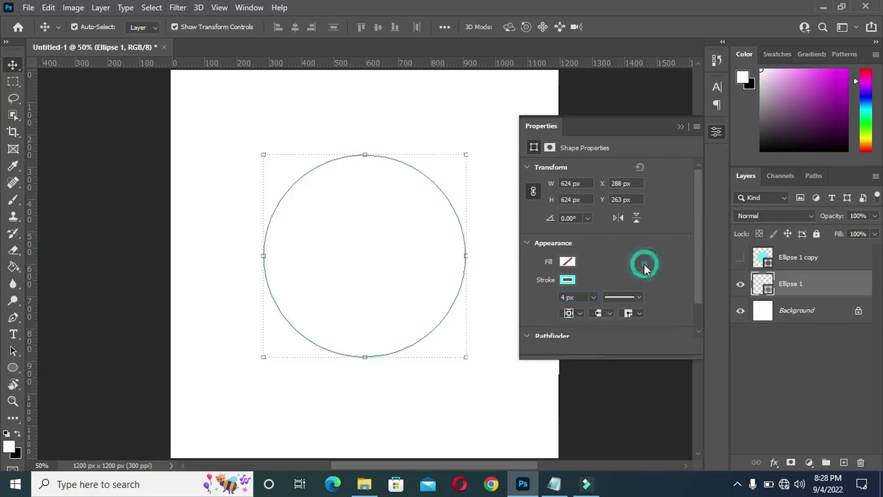
left_click(577, 295)
type("5")
key("Return")
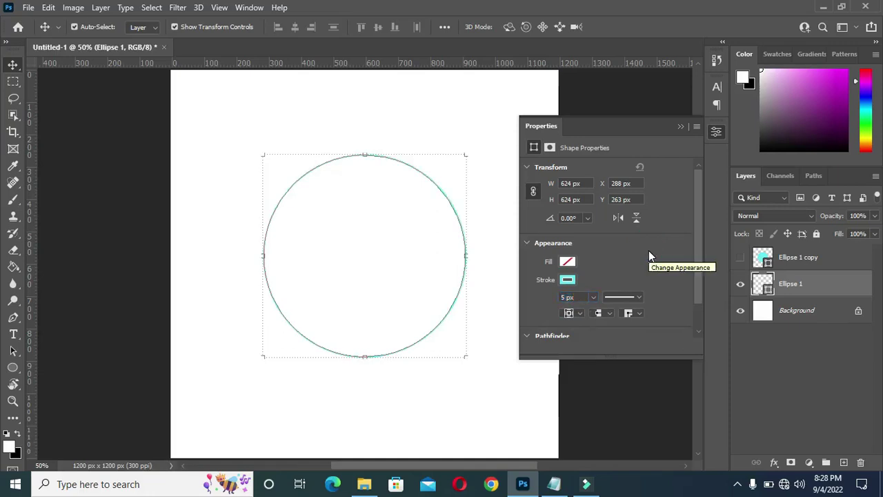
Make the ring's outline dashed and check the flyer notes for dash values
left_click(641, 298)
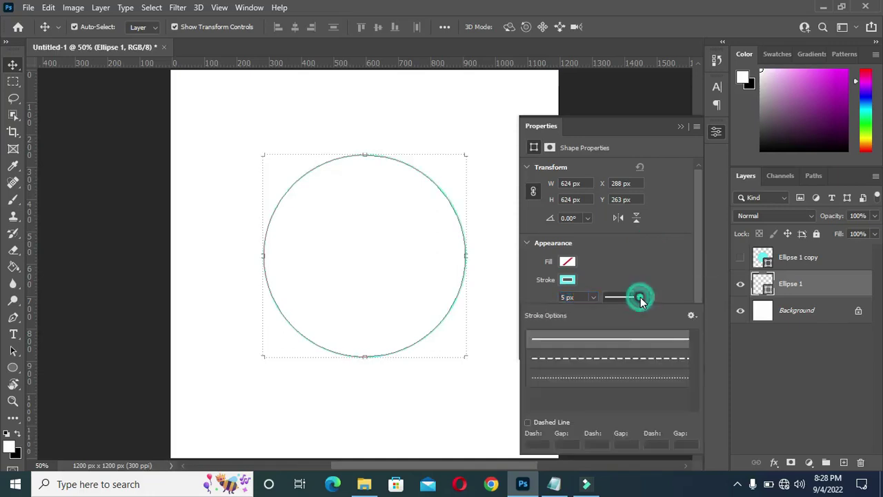
left_click(613, 362)
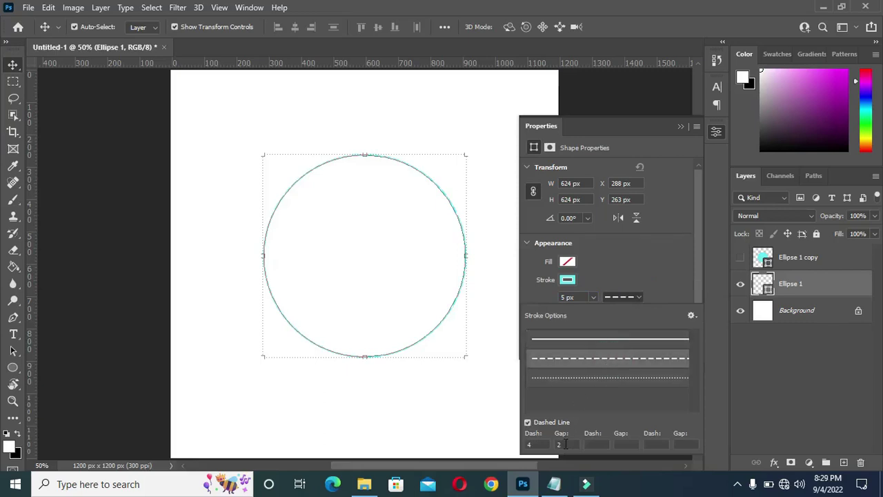
left_click(554, 484)
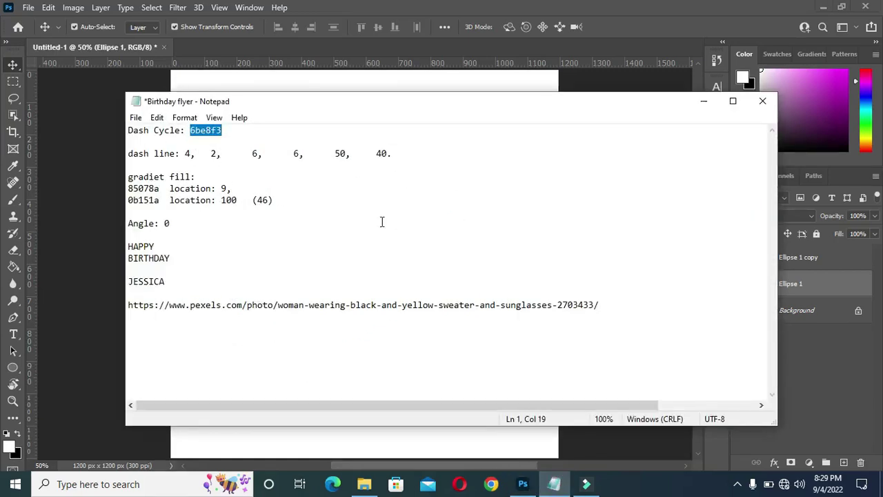
left_click(703, 102)
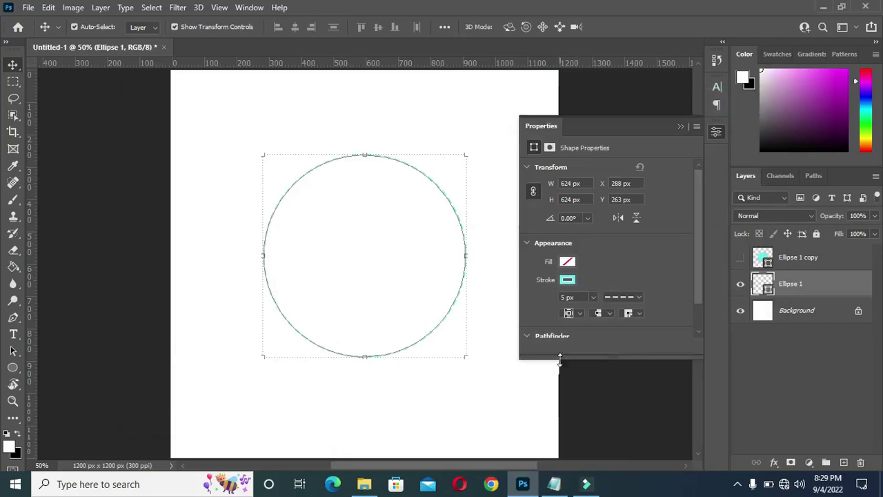
Enter dash and gap values 6, 6 and 5 in the dash pattern fields
left_click(637, 298)
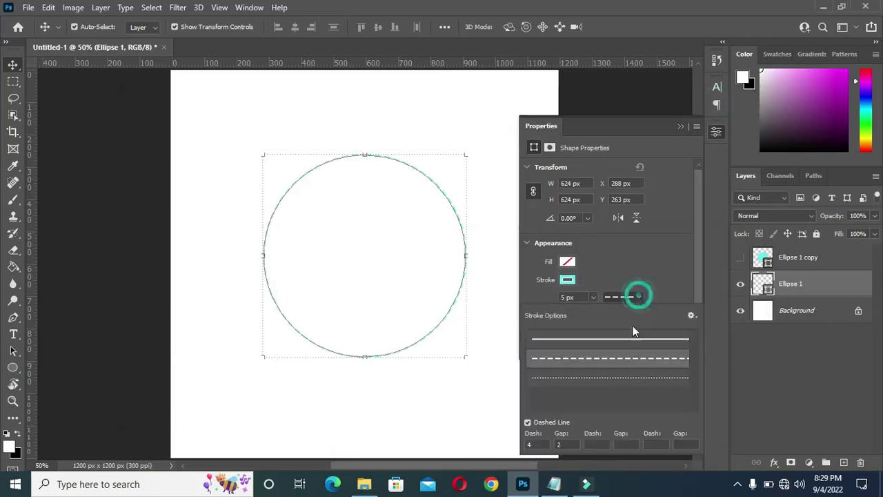
left_click(567, 445)
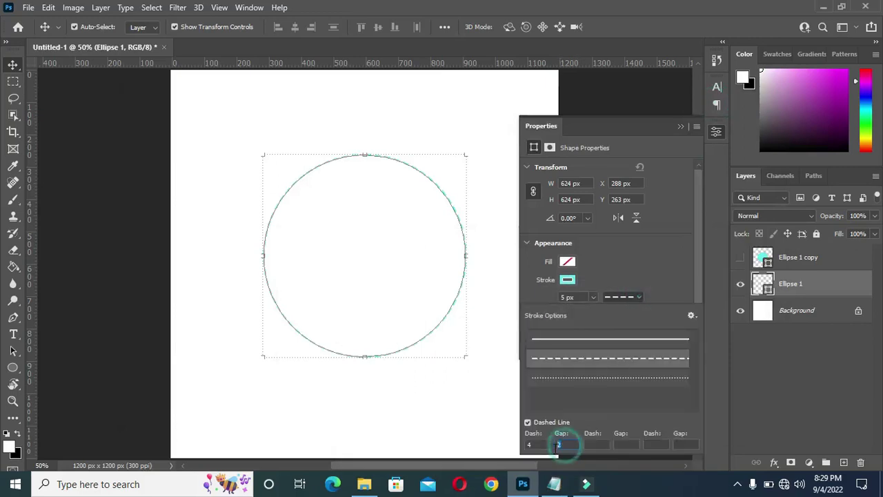
left_click(604, 444)
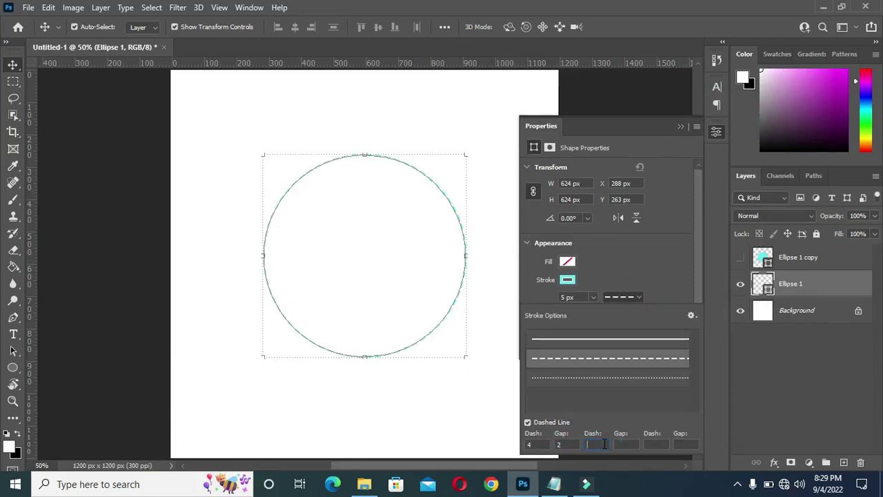
type("6")
left_click(629, 443)
type("6")
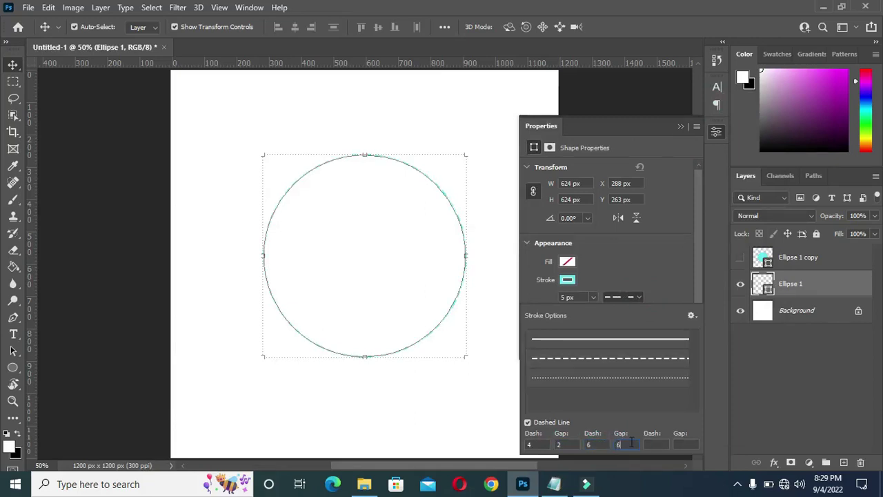
left_click(655, 444)
type("5")
Set the last gap to 40, giving the dash pattern 4, 2, 6, 6, 50, 40
left_click(553, 483)
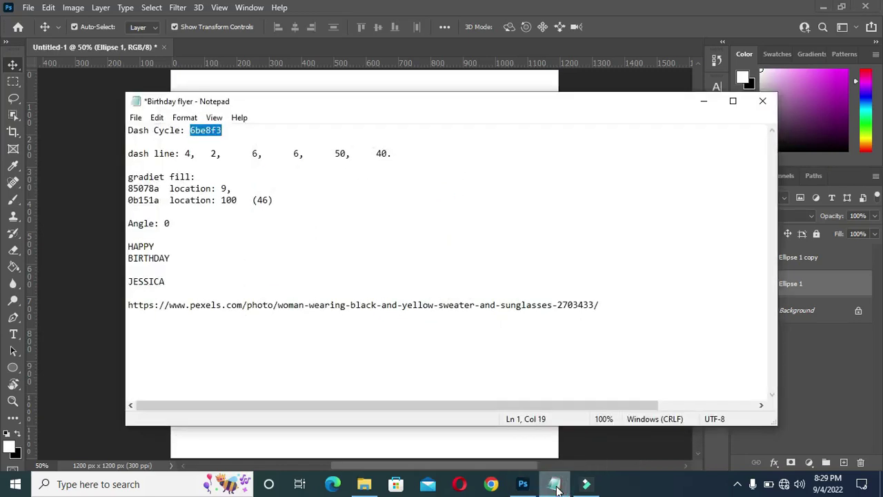
left_click(554, 484)
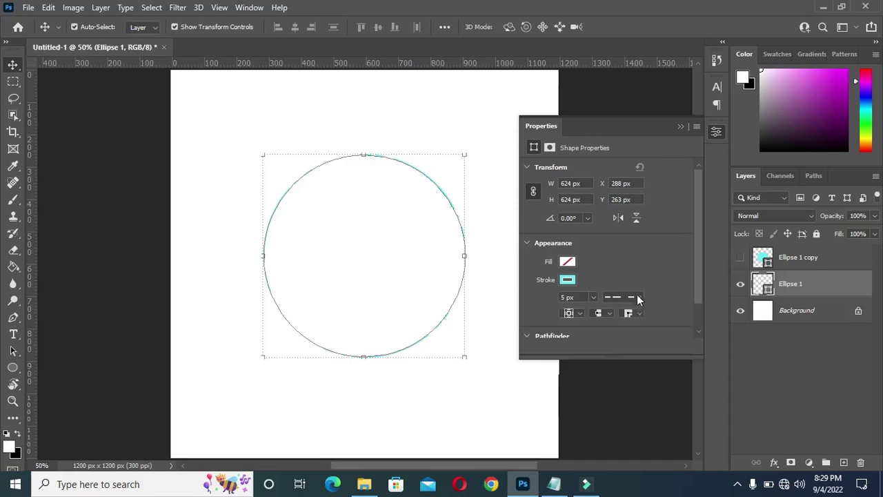
left_click(637, 296)
left_click(683, 443)
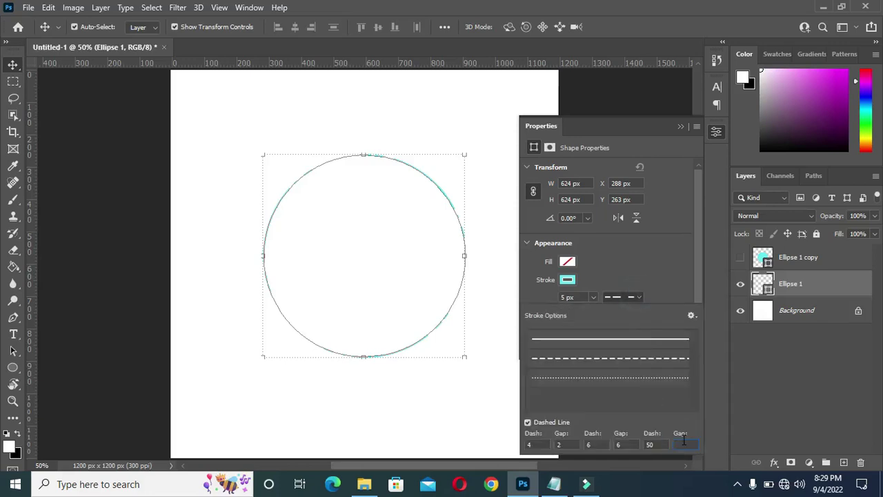
type("40")
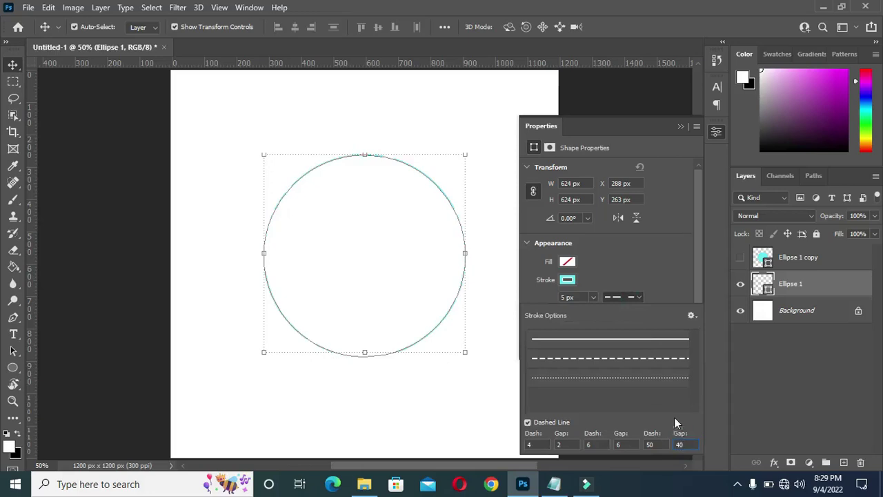
key("Return")
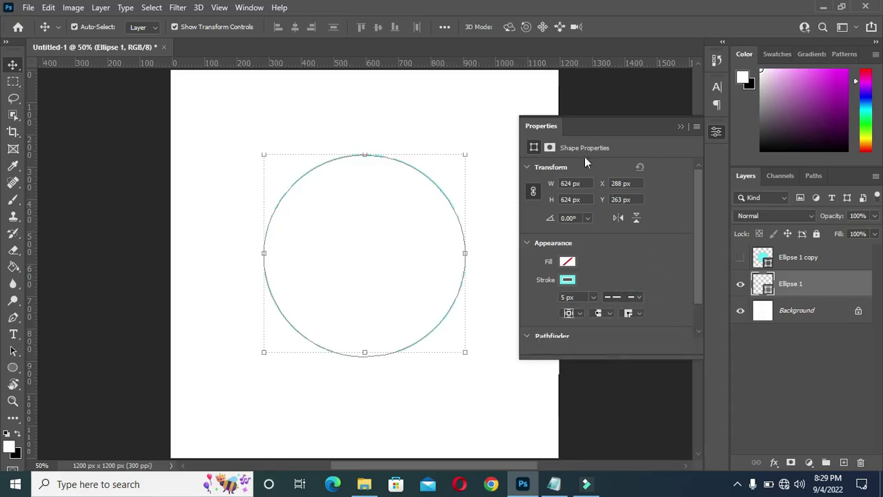
left_click(680, 126)
scroll(531, 237, "up", 1)
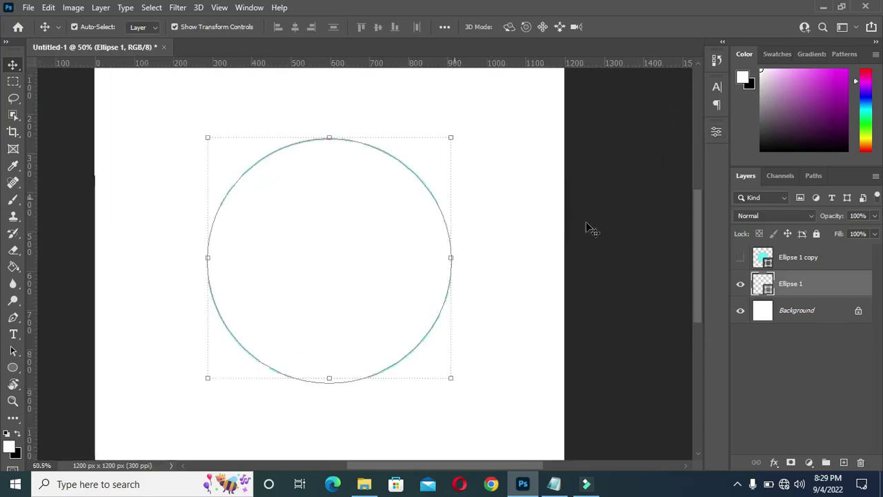
Enlarge the dashed Ellipse 1 ring to about 154%
left_click(600, 218)
scroll(514, 235, "down", 2)
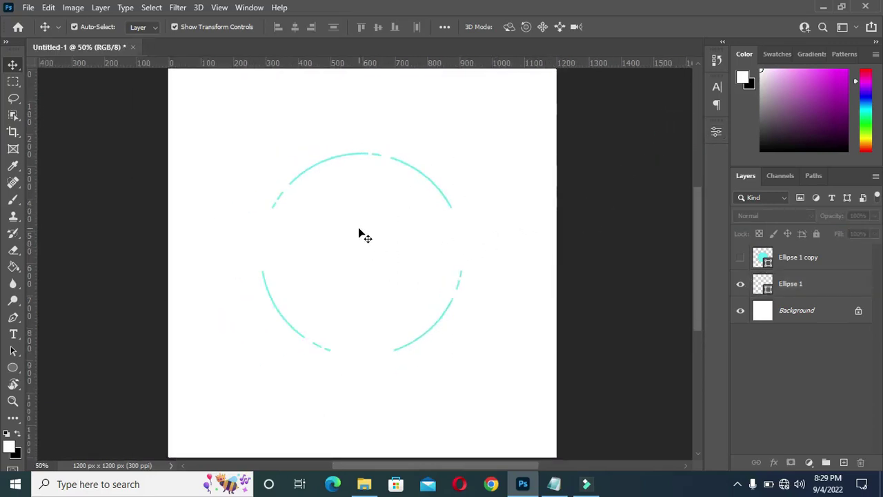
left_click(792, 287)
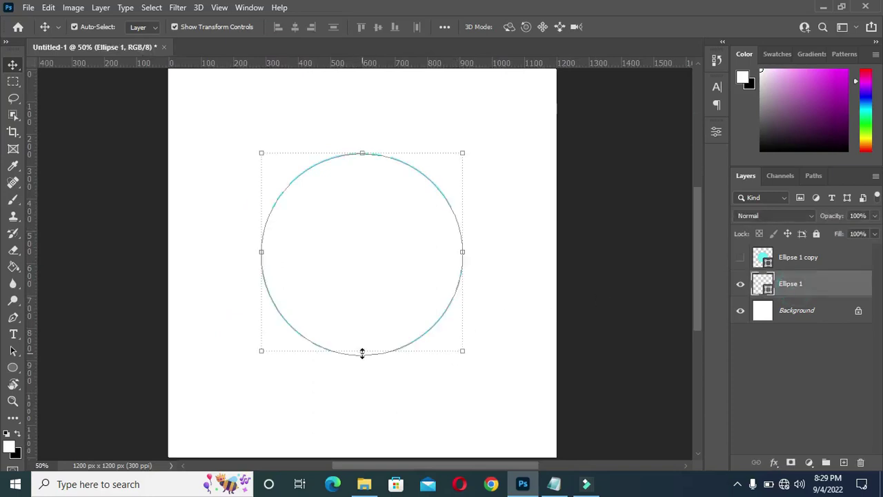
left_click_drag(363, 351, 363, 412)
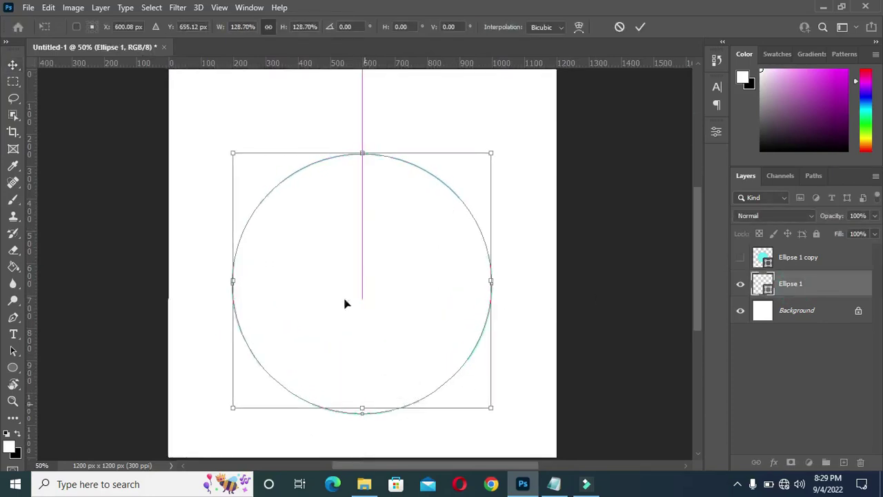
left_click_drag(362, 152, 360, 107)
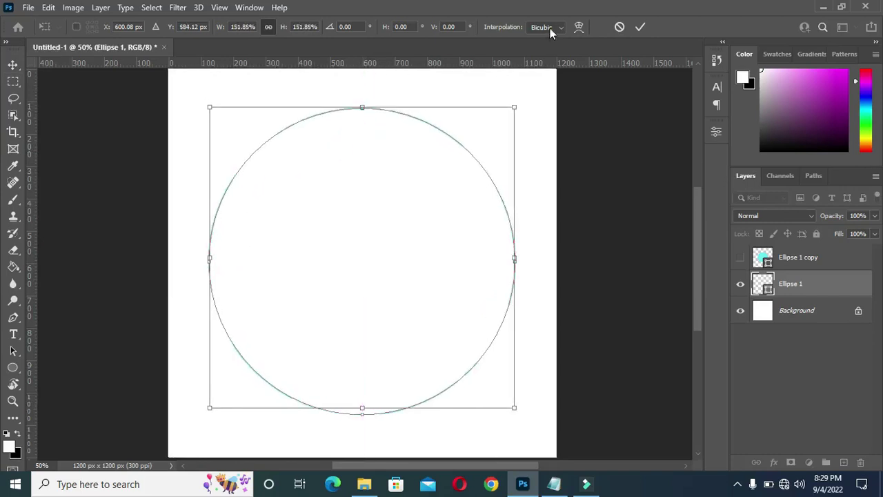
left_click(639, 27)
scroll(496, 193, "down", 2)
left_click(599, 216)
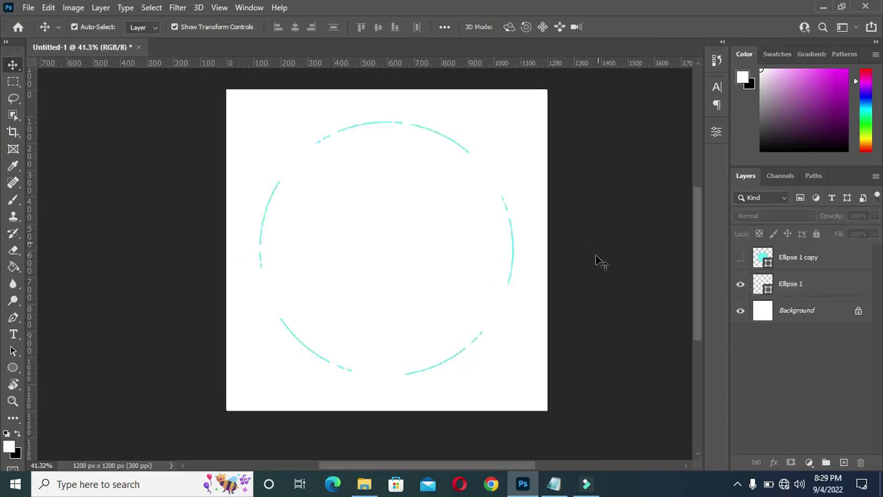
Make two duplicate rings, each shrunk to about 93% inside the previous one
left_click(792, 291)
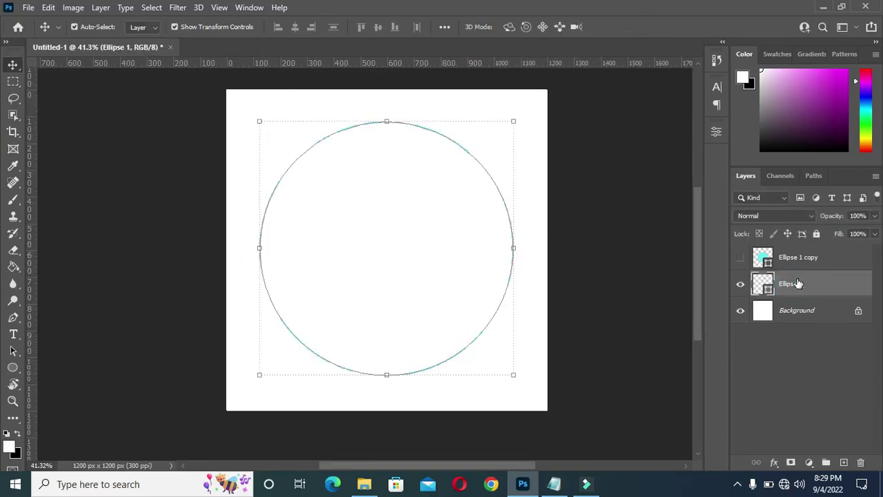
left_click_drag(802, 287, 843, 462)
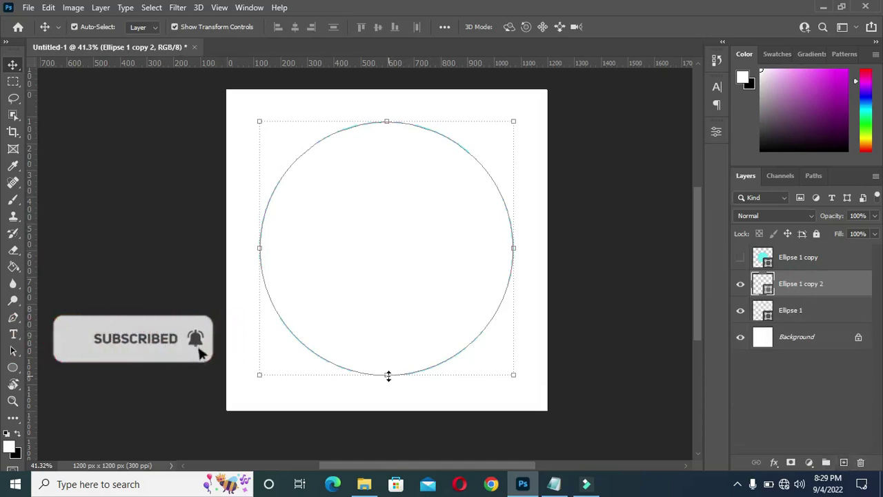
left_click_drag(387, 374, 386, 362)
left_click_drag(387, 361, 386, 367)
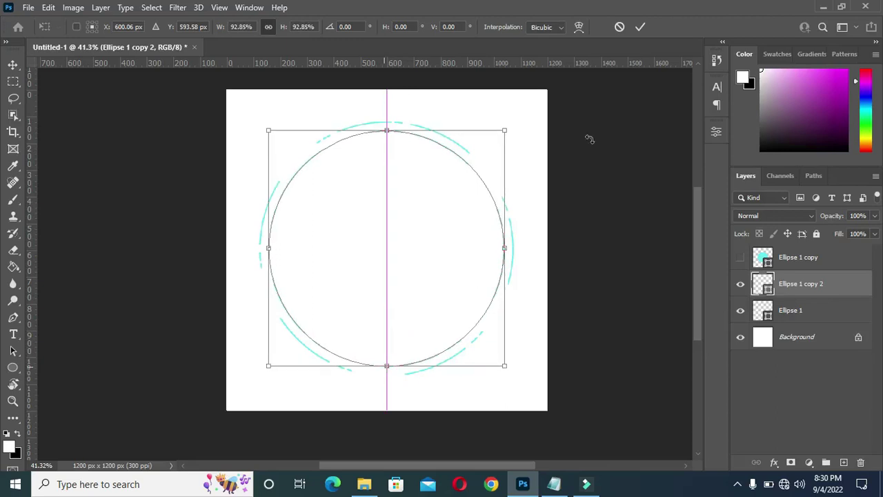
left_click(640, 27)
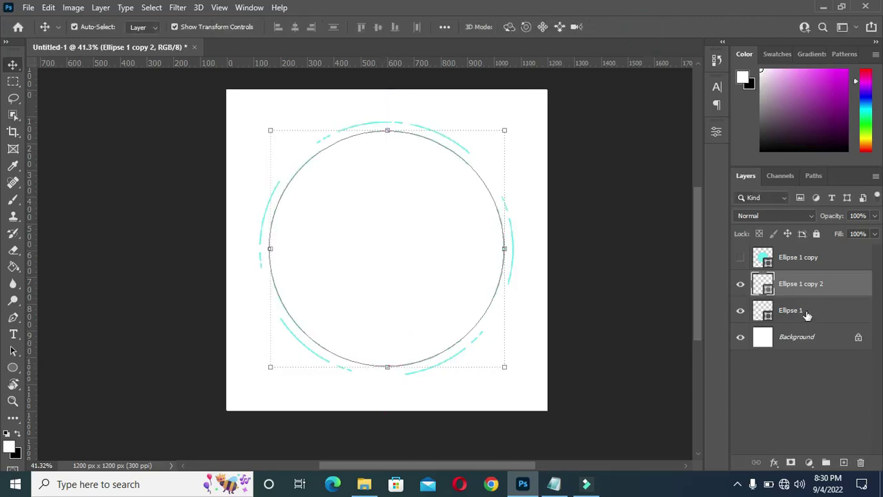
left_click_drag(804, 286, 843, 461)
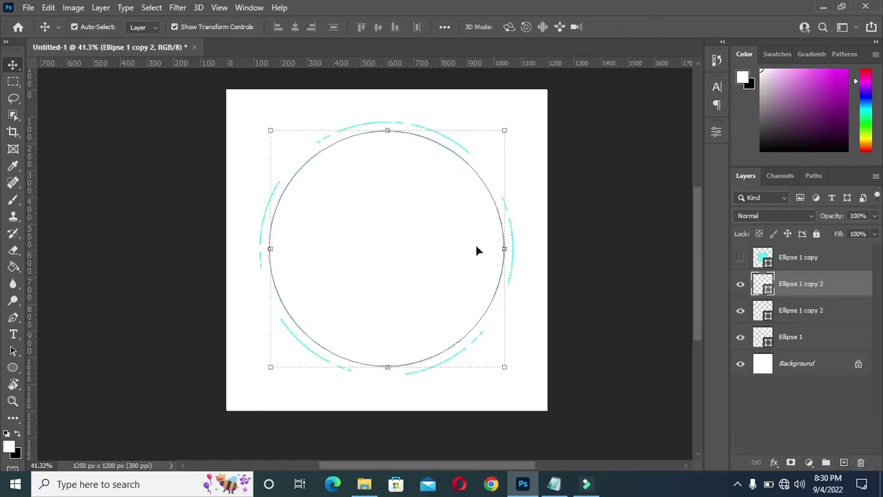
left_click_drag(386, 365, 386, 354)
left_click(638, 26)
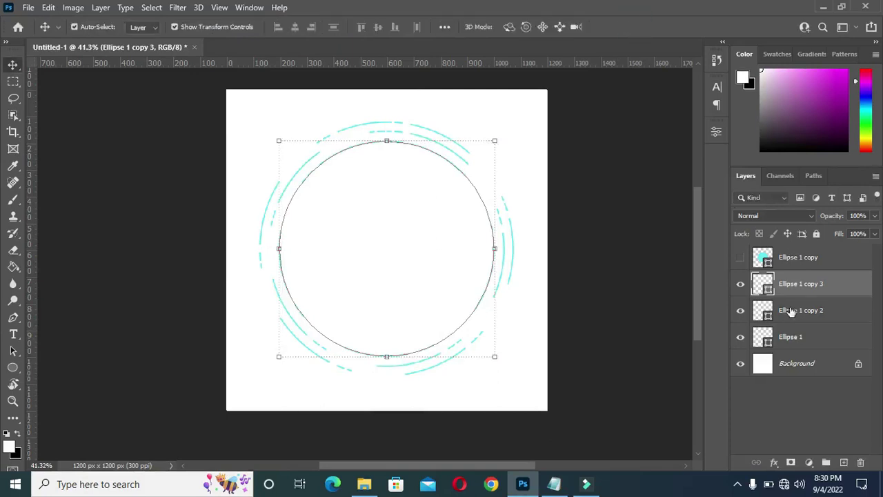
Add two more copies scaled to about 89%, then select all the ring layers
left_click_drag(846, 459, 844, 460)
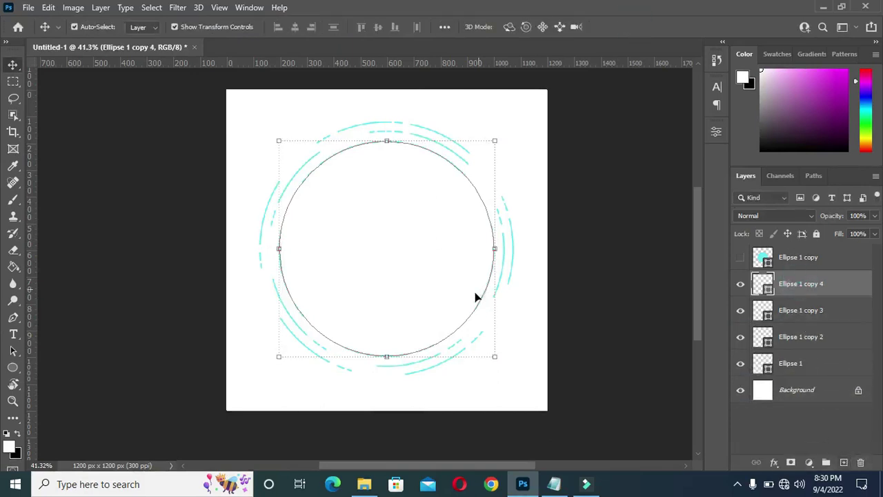
left_click_drag(388, 354, 386, 343)
left_click(639, 27)
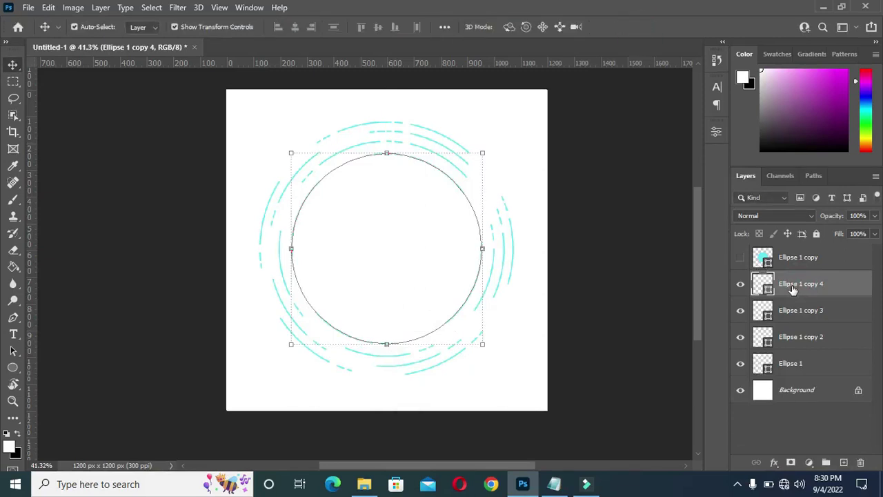
left_click_drag(808, 284, 843, 462)
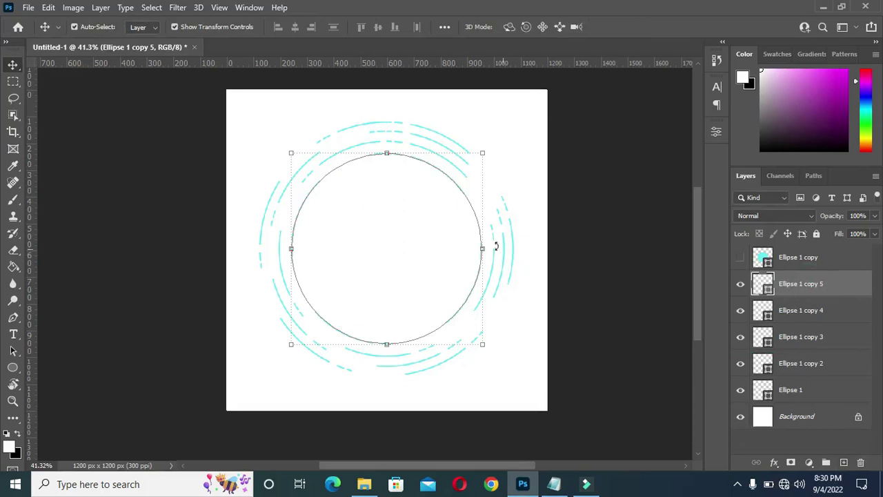
left_click_drag(387, 345, 389, 335)
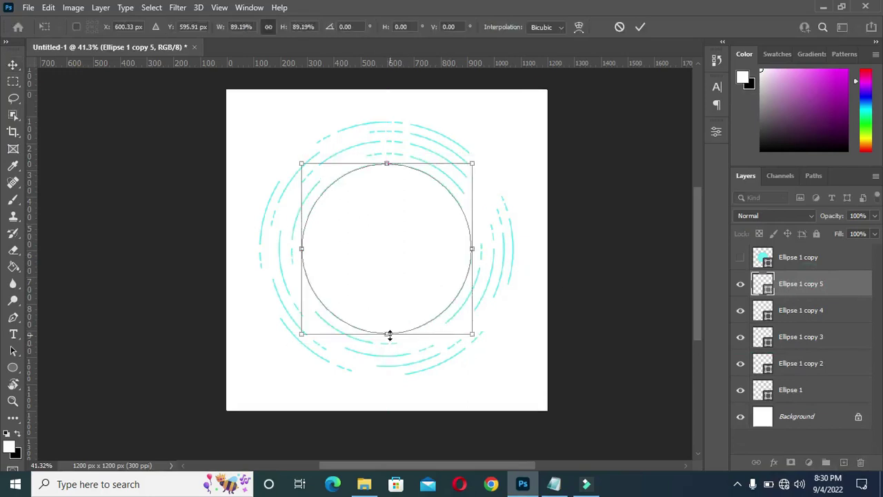
left_click(639, 27)
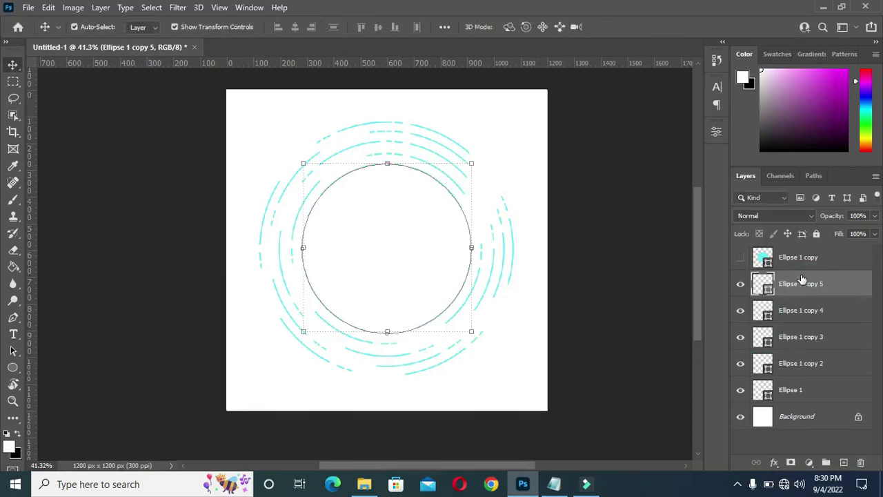
left_click(739, 258)
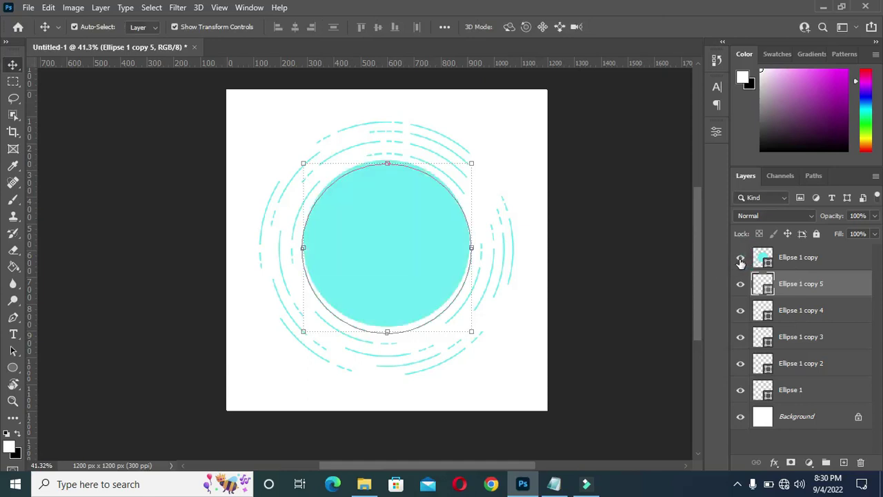
left_click(740, 260)
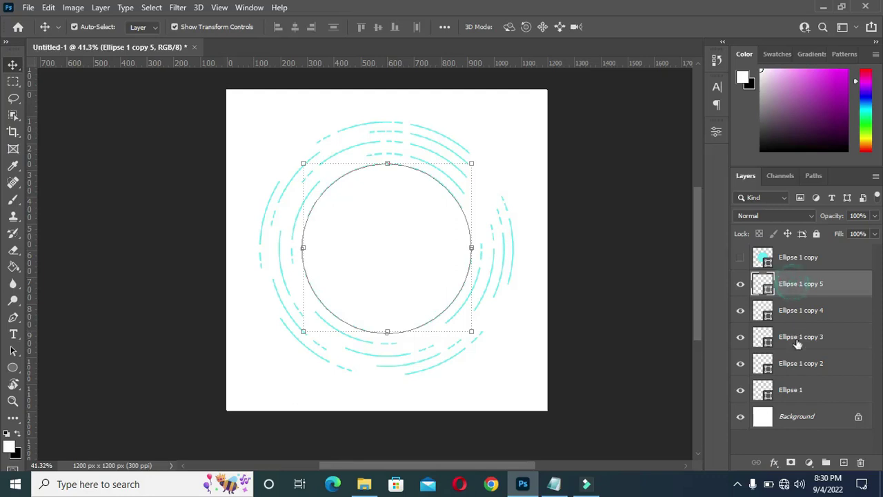
left_click(800, 393, "shift")
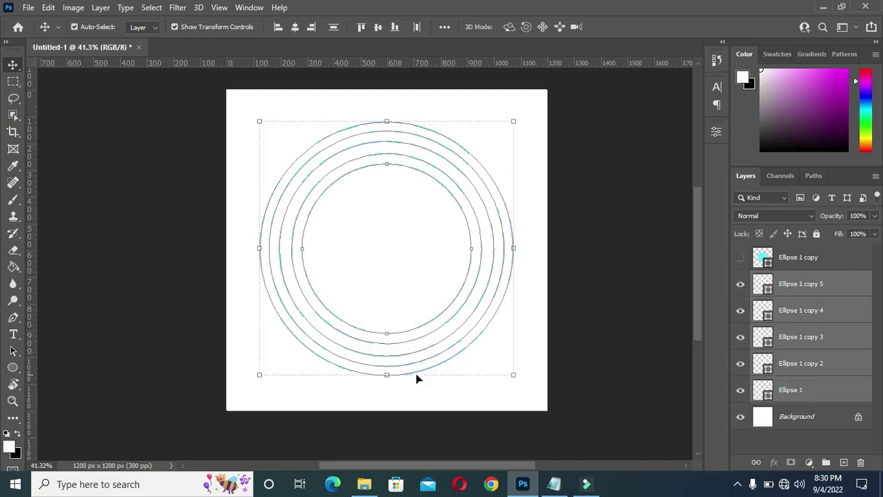
Scale all the dashed rings together to about 107%
left_click(387, 375)
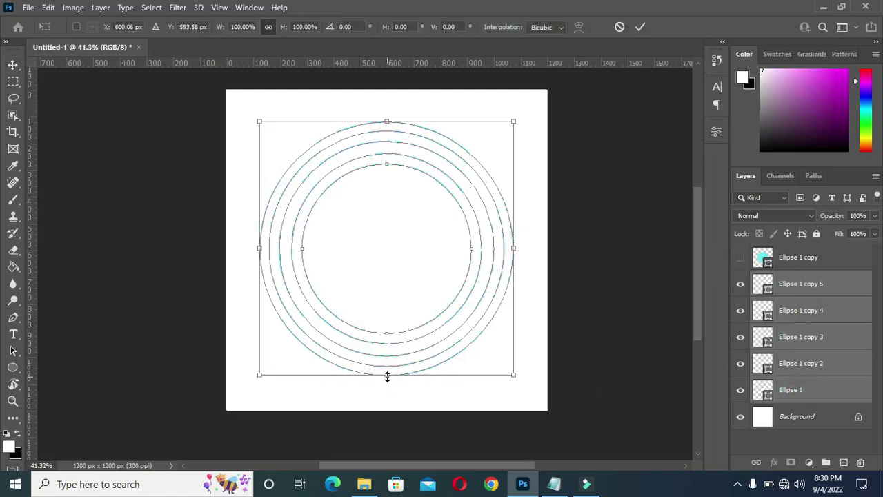
left_click_drag(387, 376, 387, 386)
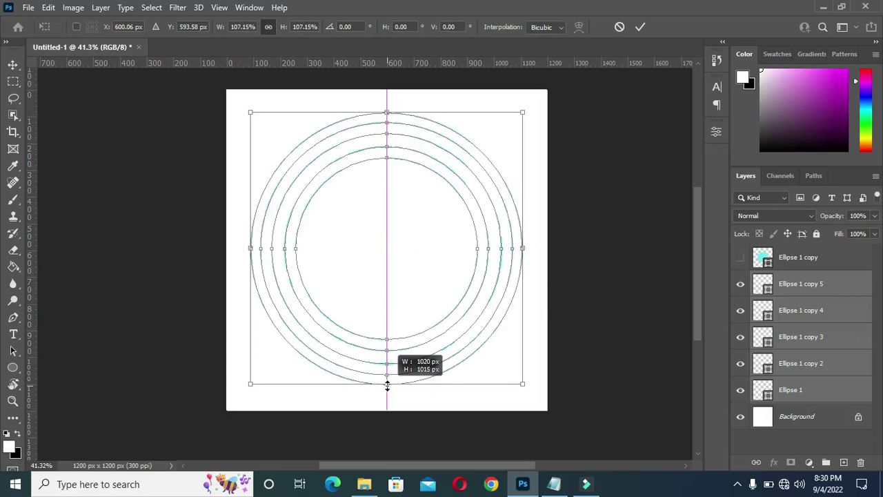
left_click_drag(387, 386, 387, 385)
left_click(640, 27)
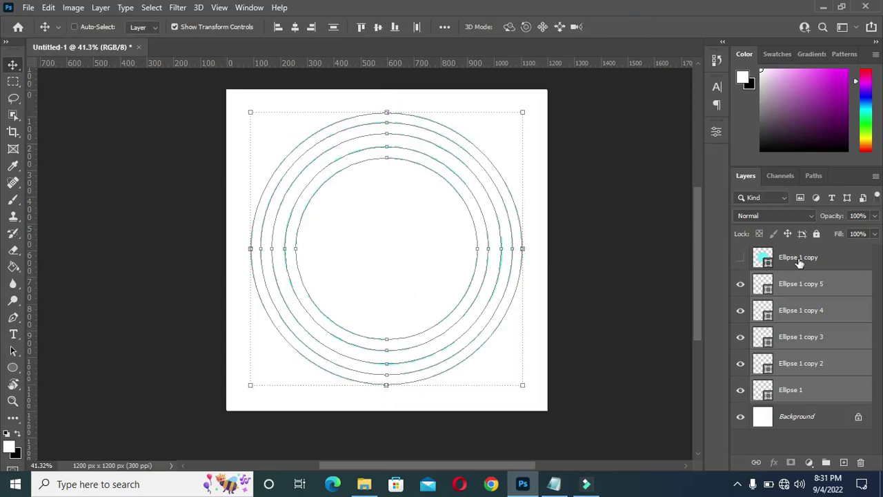
Show the filled cyan circle and centre it with the rings horizontally and vertically
left_click(741, 258)
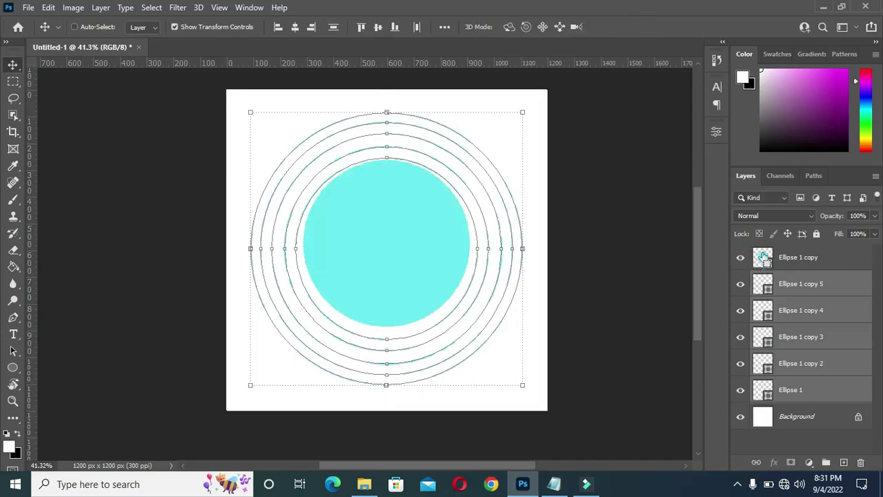
left_click(802, 258, "shift")
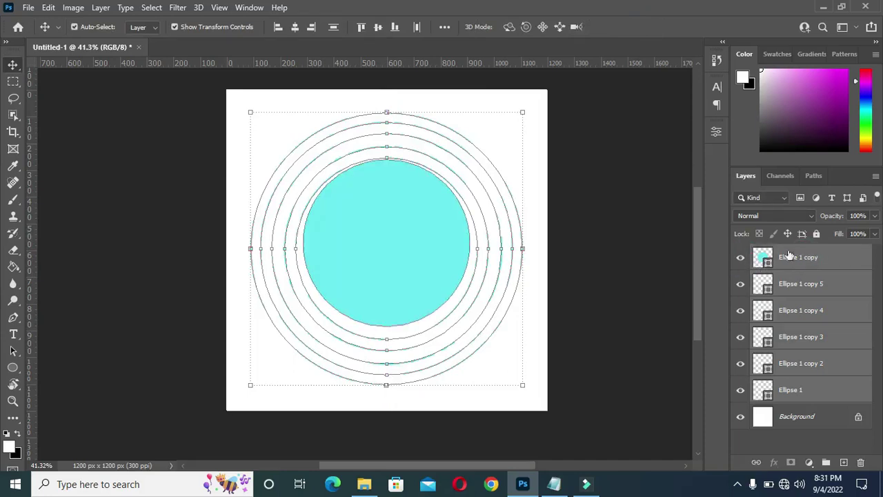
left_click(294, 28)
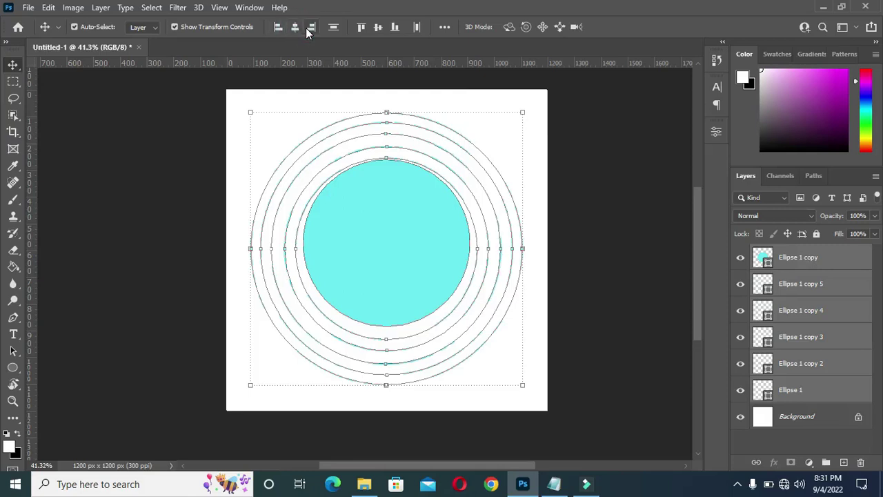
left_click(377, 26)
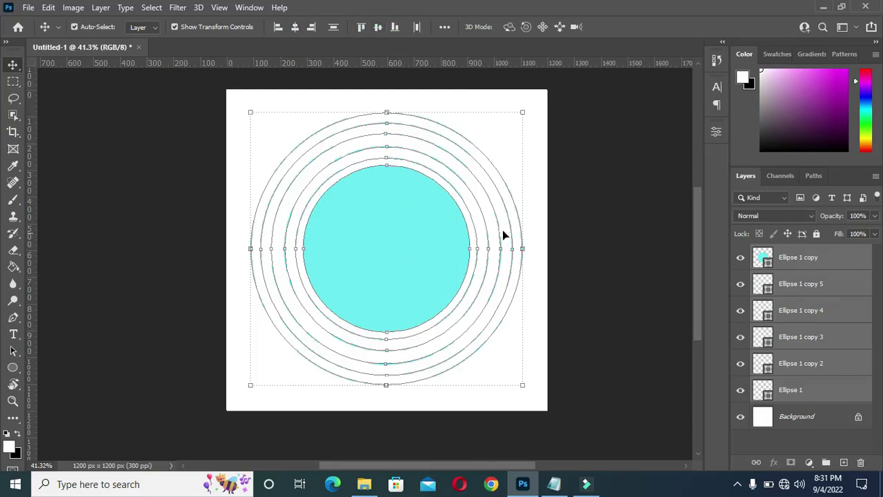
key("ctrl")
left_click(621, 210)
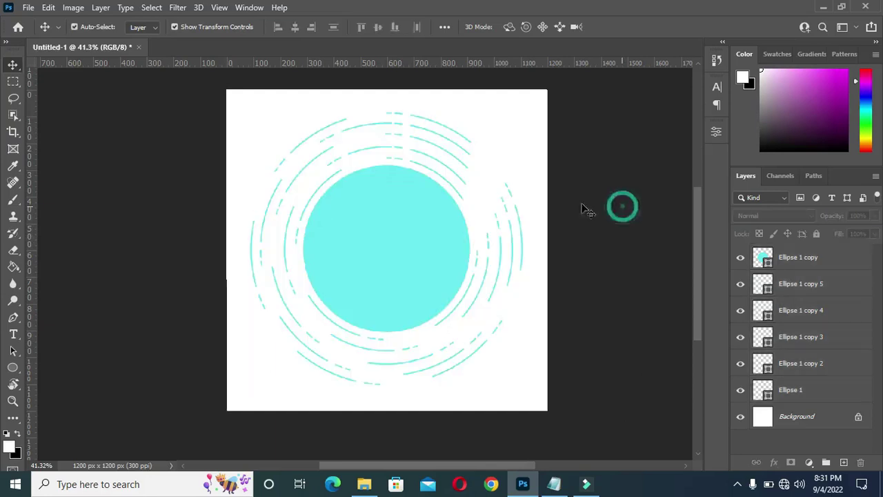
Hide the central cyan circle and rotate rings Ellipse 1 copy 5 and copy 3 clockwise
left_click(388, 225)
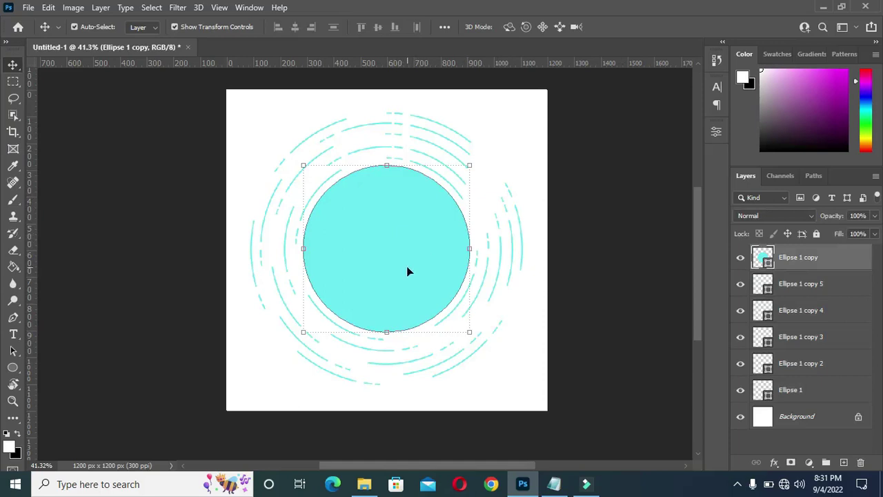
left_click(740, 257)
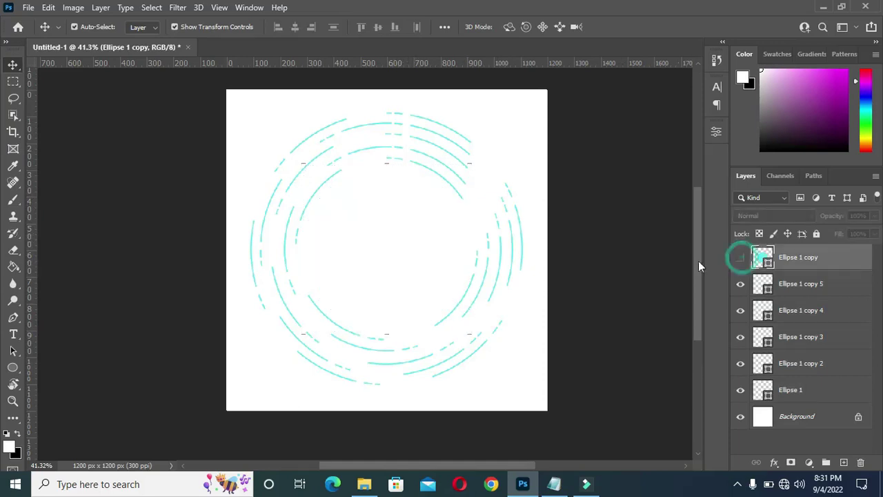
left_click(802, 285)
left_click(803, 337, "ctrl")
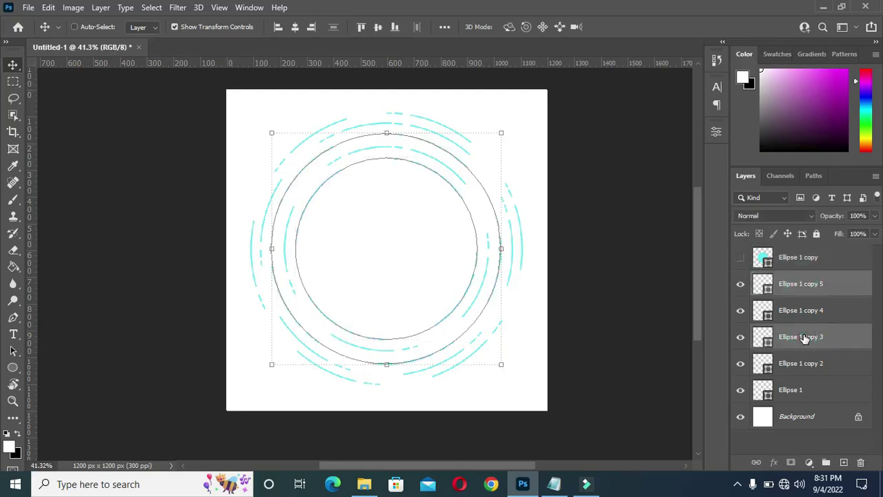
left_click_drag(505, 126, 574, 203)
left_click(640, 27)
left_click(635, 126)
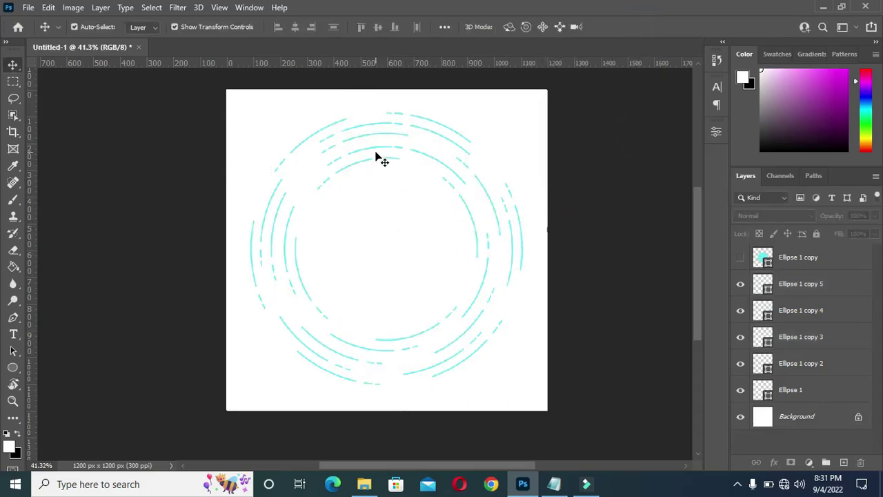
Rotate Ellipse 1 copy 2 and Ellipse 1 a few degrees the other way, then select Background
left_click(800, 367)
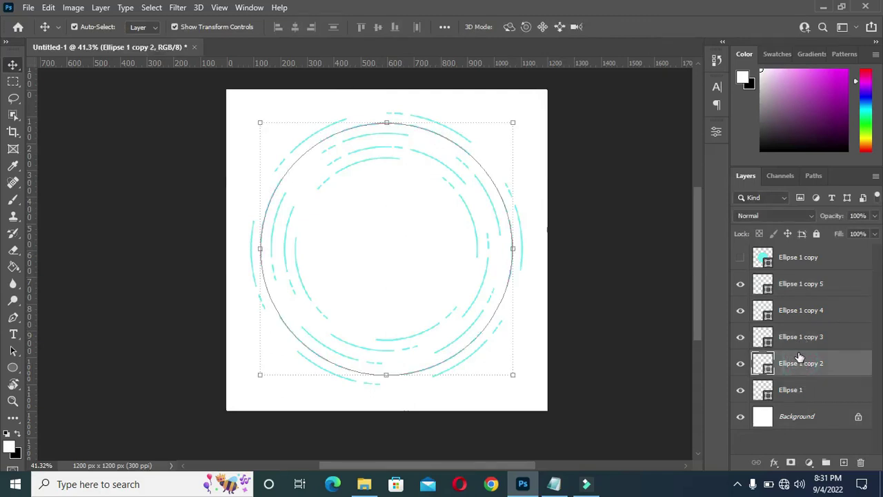
left_click(793, 390, "shift")
left_click_drag(531, 108, 500, 90)
left_click(640, 27)
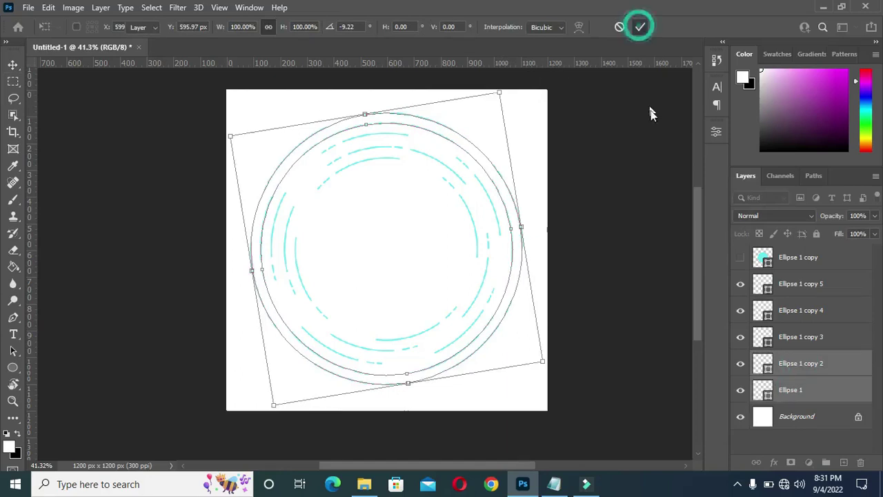
left_click(651, 110)
scroll(486, 196, "down", 1)
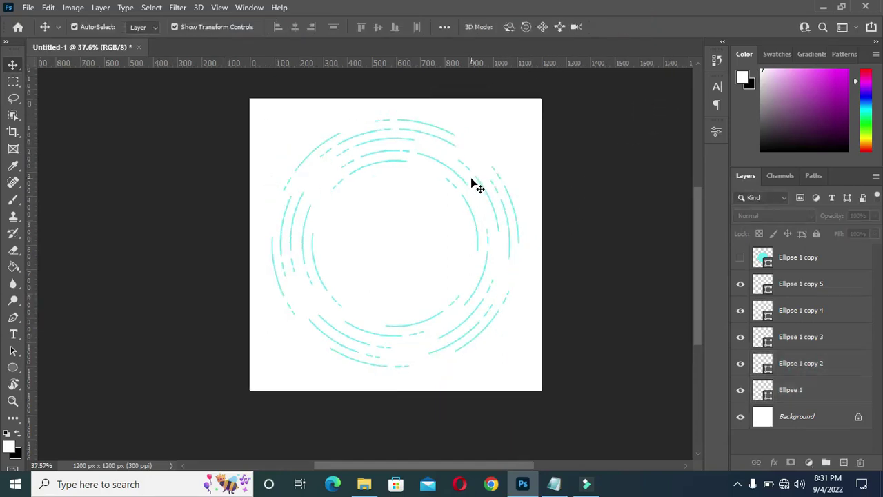
scroll(447, 261, "up", 1)
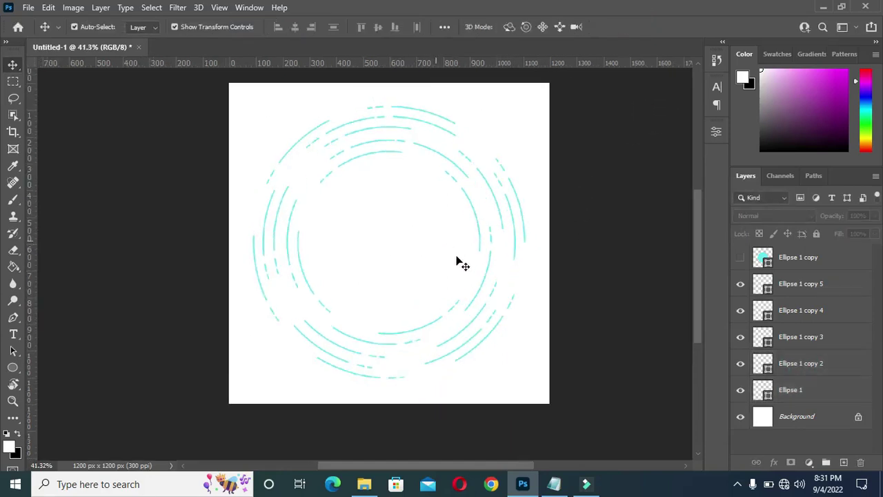
left_click(611, 345)
left_click(812, 413)
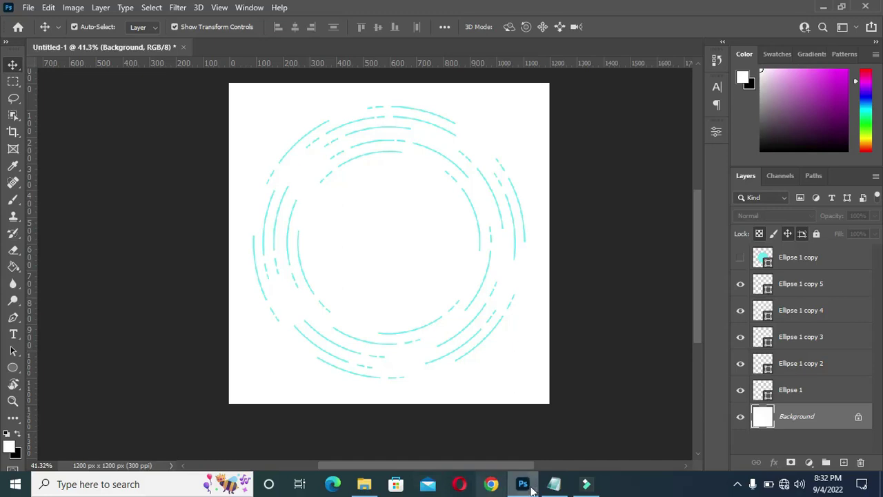
left_click(556, 482)
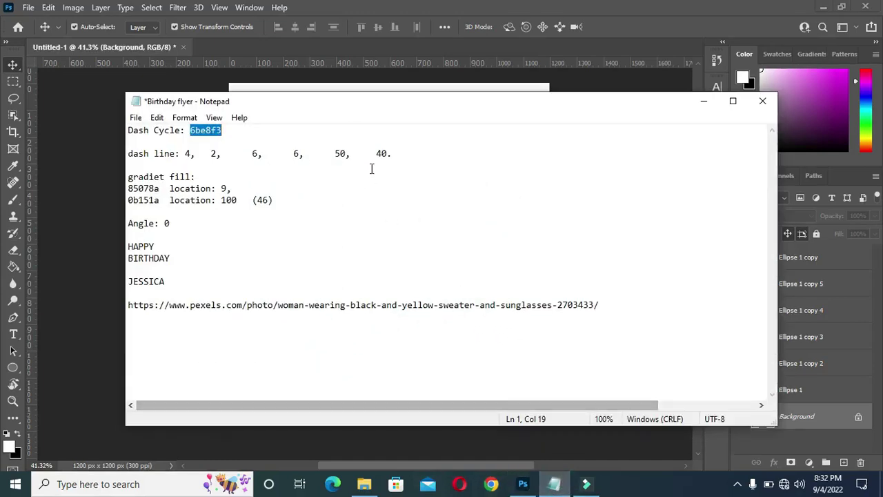
Look up the gradient fill's first colour 85078a in the notes, then minimize Notepad
left_click_drag(129, 178, 204, 180)
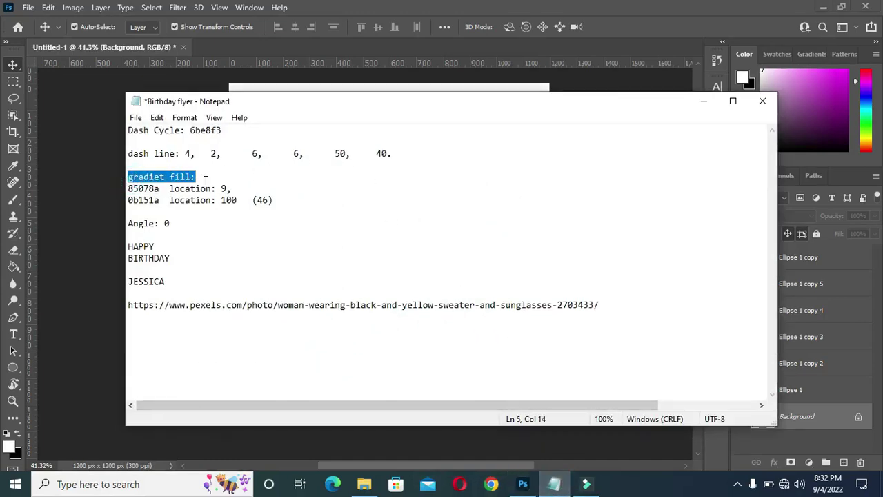
left_click(242, 177)
left_click_drag(160, 189, 127, 187)
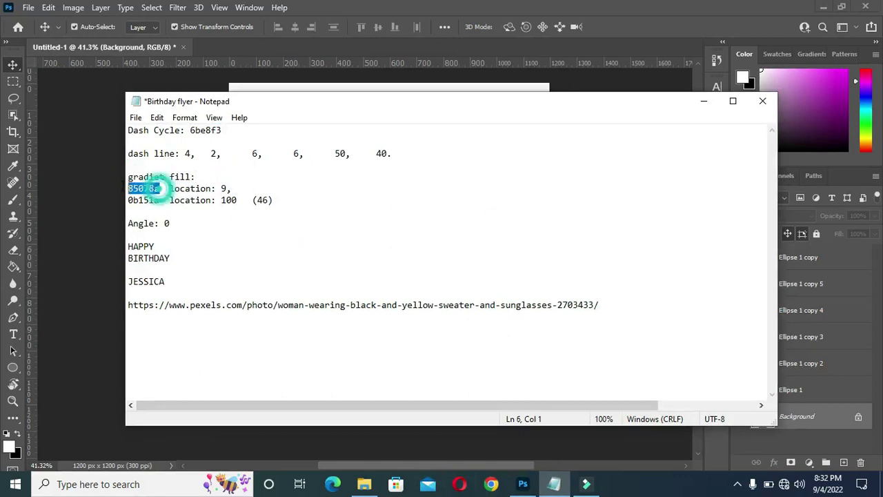
left_click(704, 101)
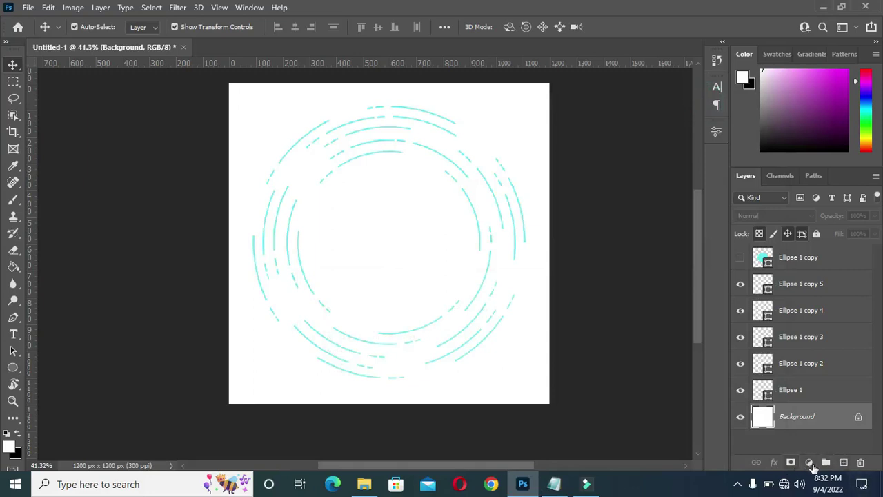
Add a Gradient Fill layer and set its left stop to purple 85078a at location 9
left_click(809, 462)
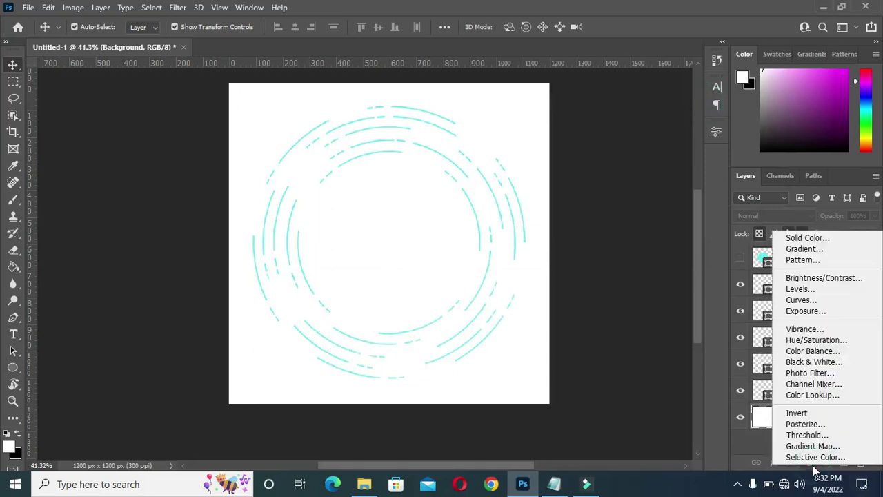
left_click(804, 249)
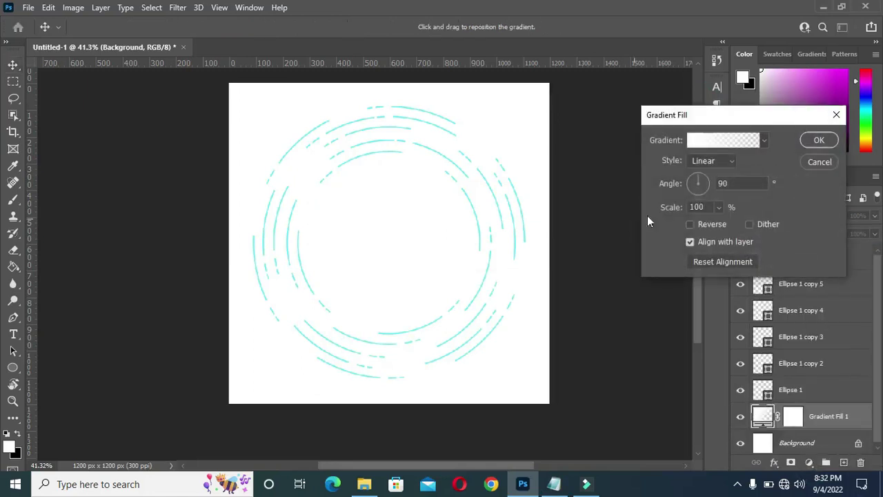
left_click(714, 142)
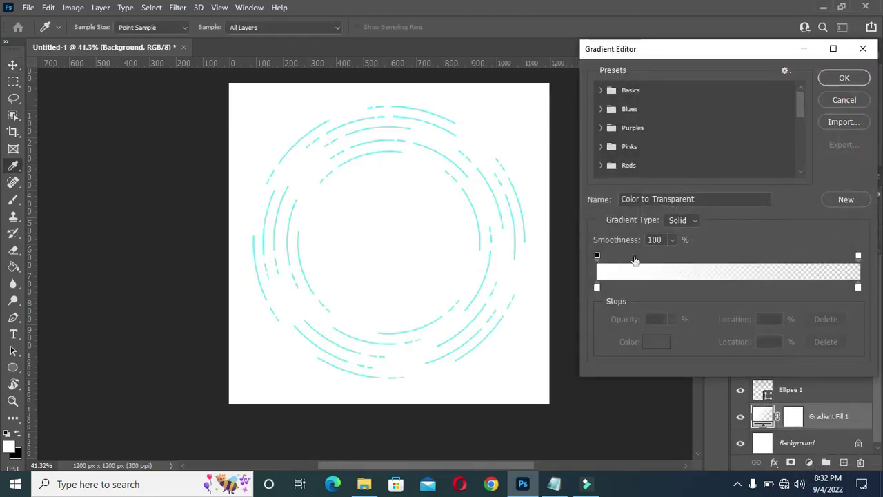
left_click(596, 288)
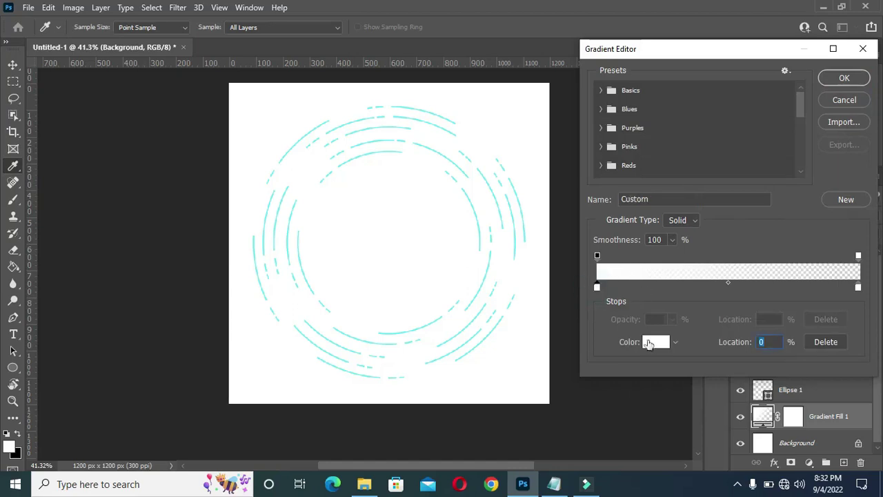
left_click(655, 342)
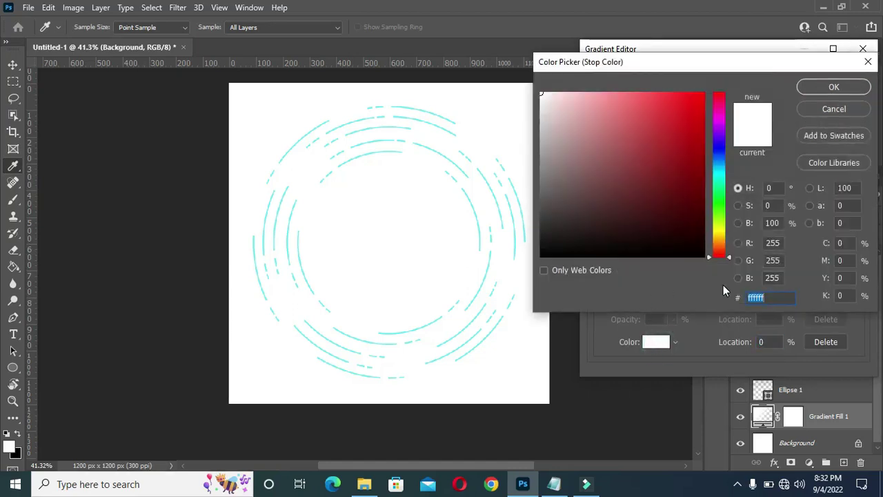
type("85078a")
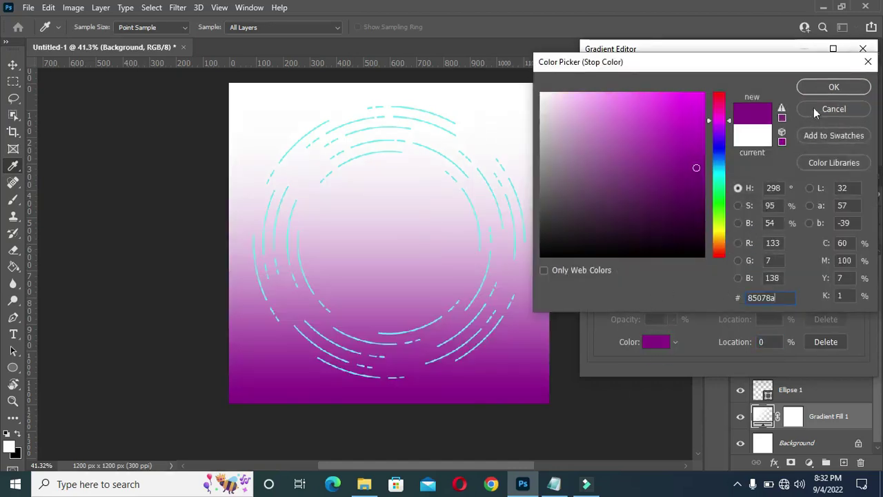
left_click(833, 85)
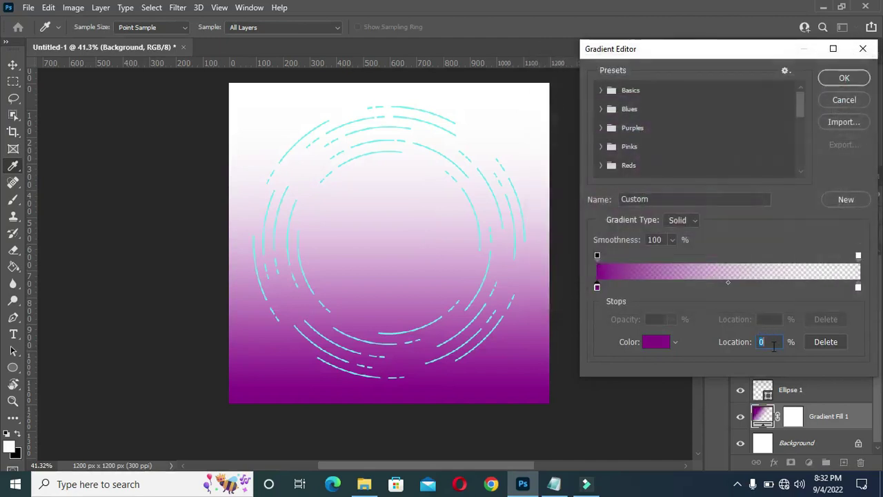
left_click(767, 343)
type("9")
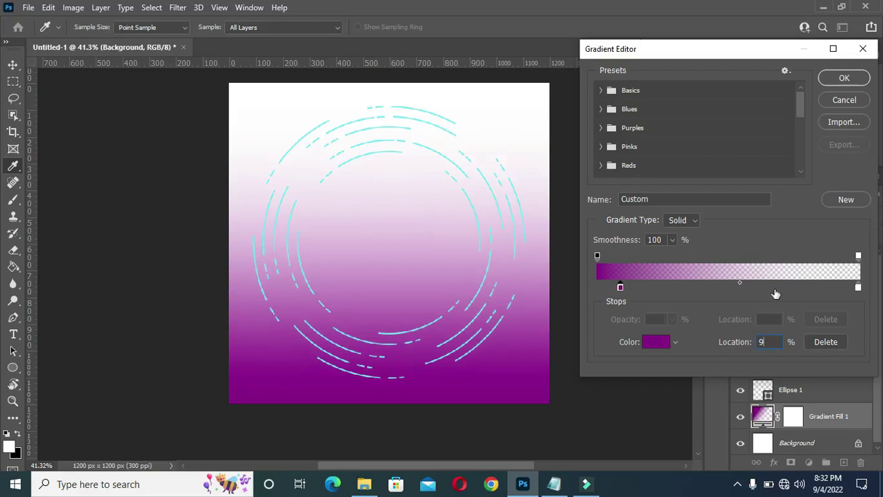
Set the gradient's right colour stop to near-black 0b151a, copied from the flyer notes
left_click(858, 288)
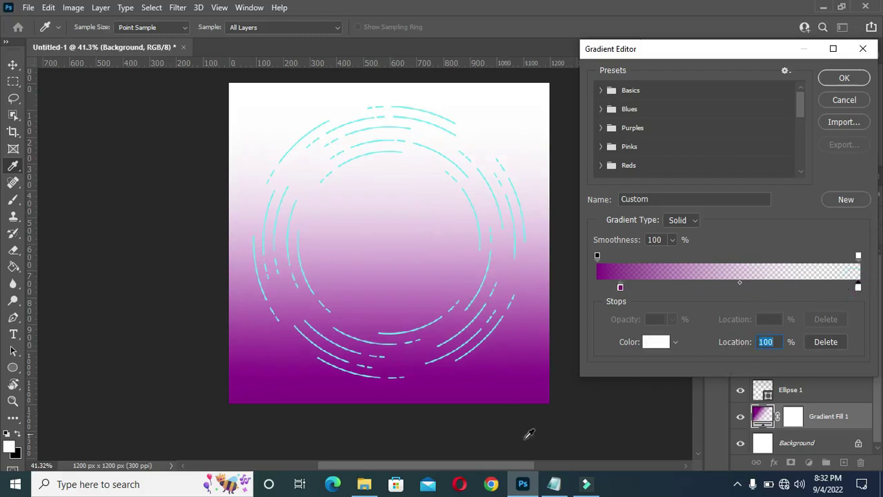
left_click(554, 483)
left_click_drag(162, 200, 128, 200)
key("ctrl+c")
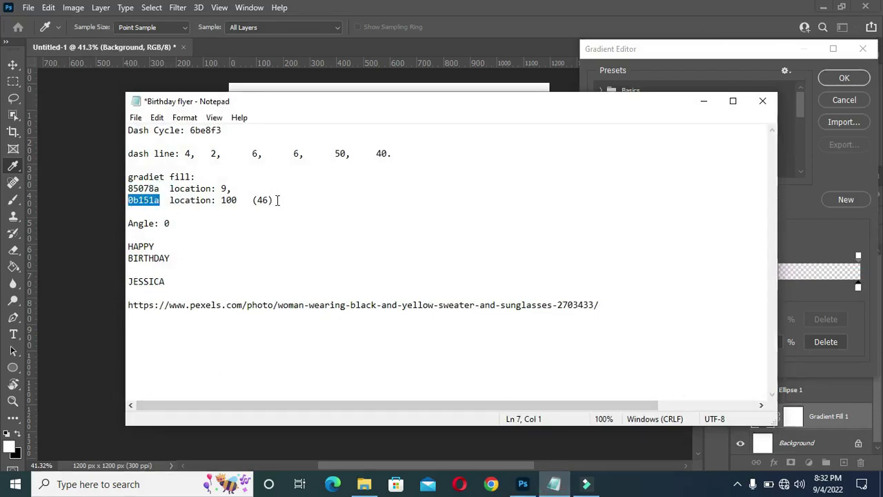
double_click(227, 200)
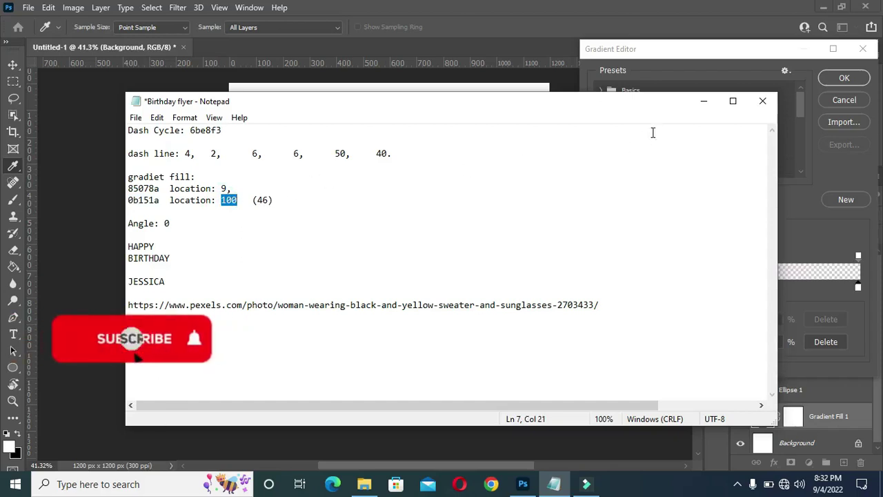
double_click(262, 200)
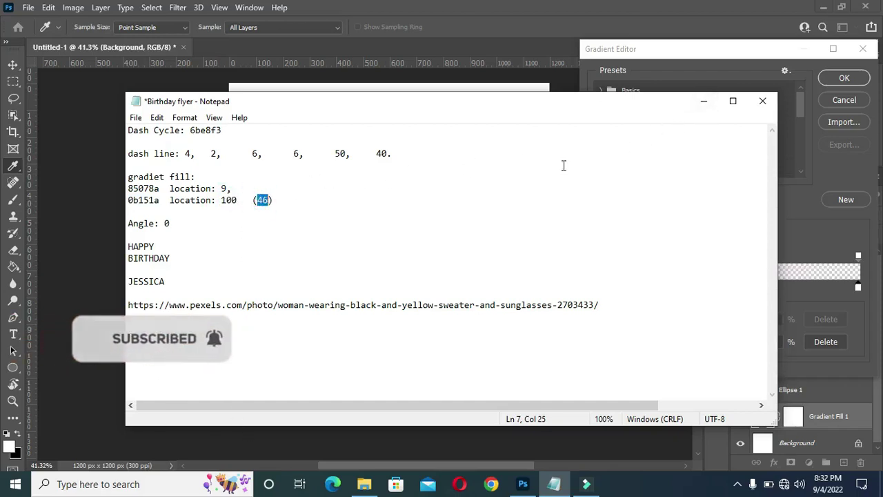
left_click(704, 104)
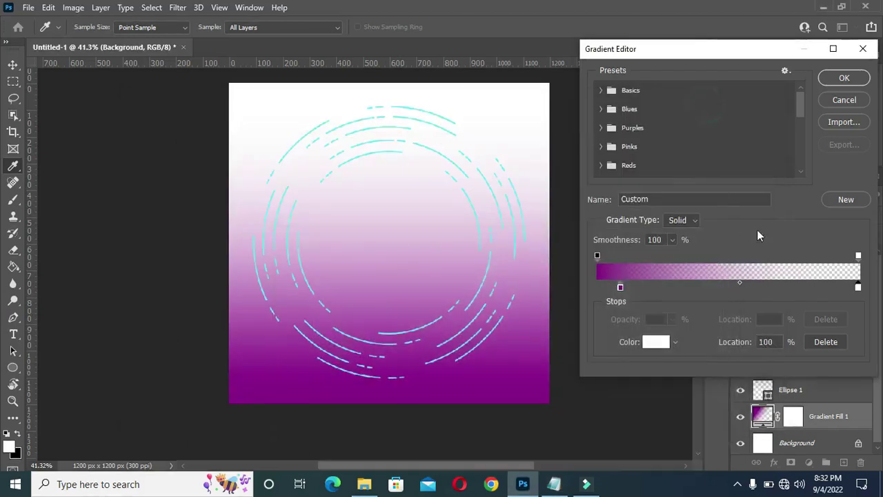
left_click(858, 288)
left_click(654, 342)
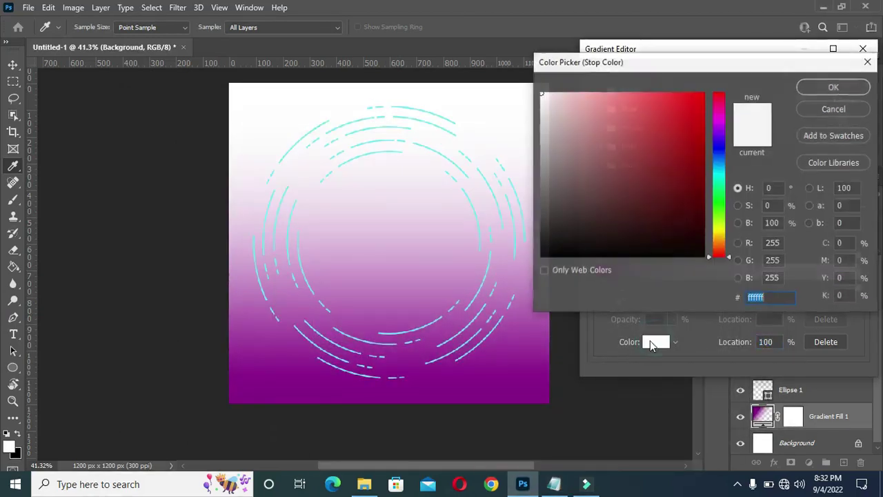
key("ctrl+v")
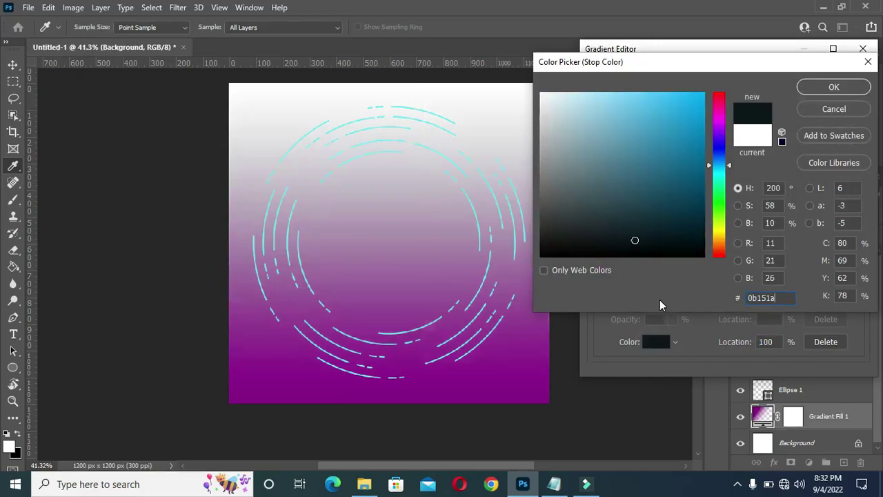
left_click(832, 89)
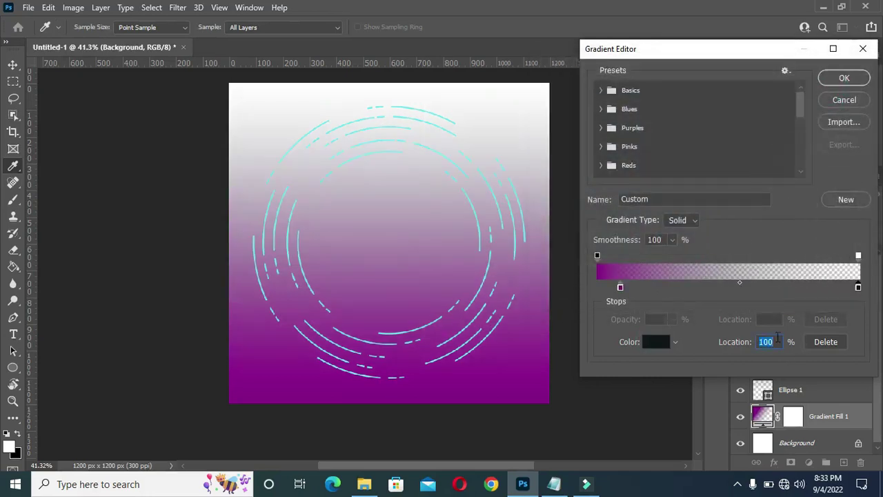
left_click(774, 345)
Make the far end 100% opaque, move the midpoint to 46%, and accept the gradient
left_click(858, 256)
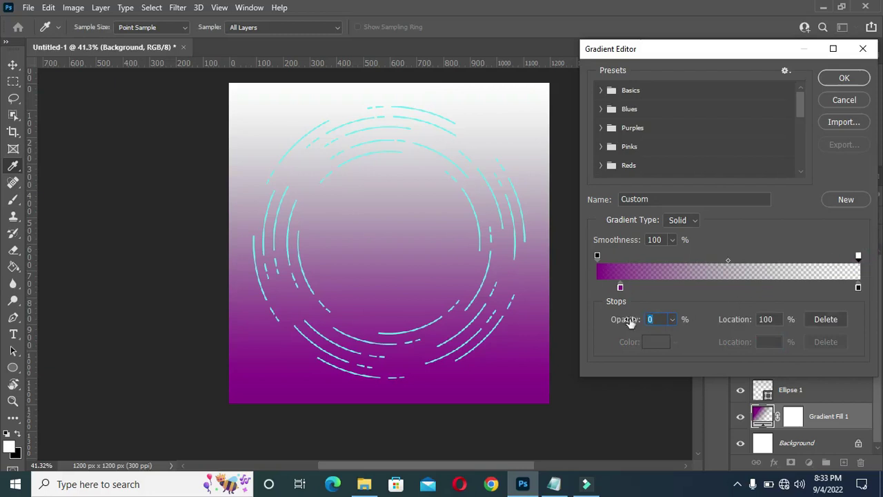
left_click_drag(628, 322, 724, 322)
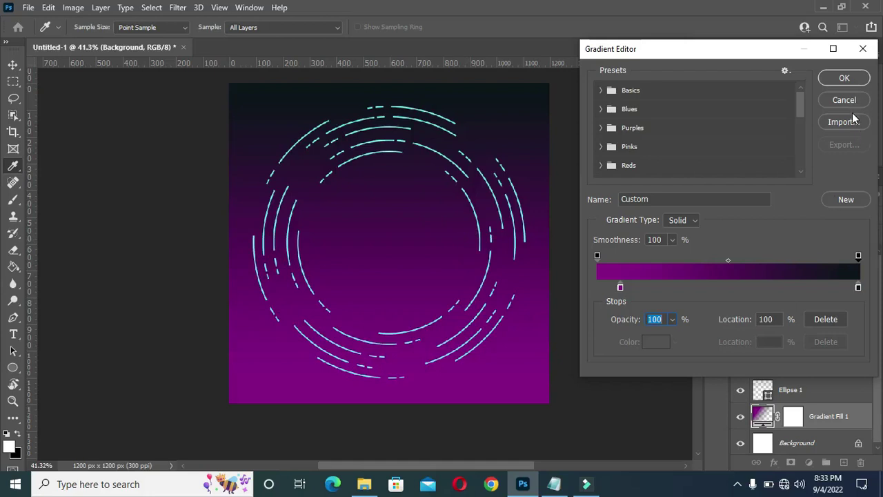
left_click(858, 289)
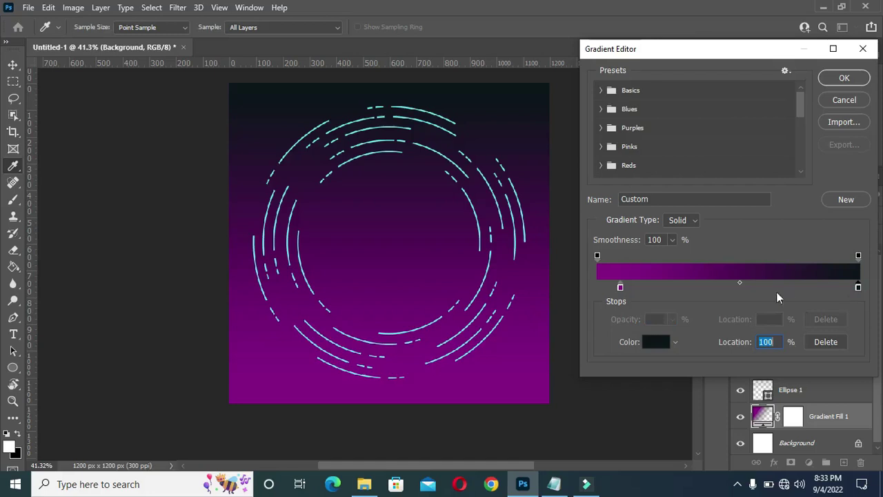
left_click(739, 282)
left_click_drag(739, 282, 732, 284)
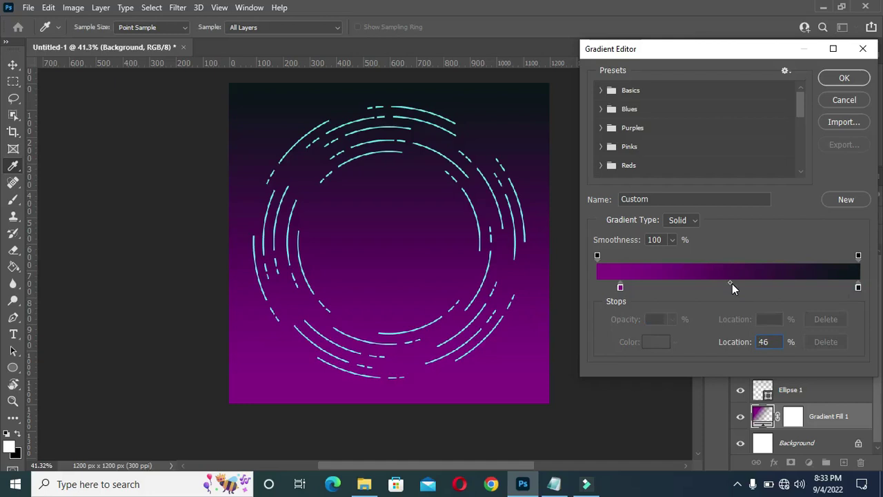
left_click(554, 485)
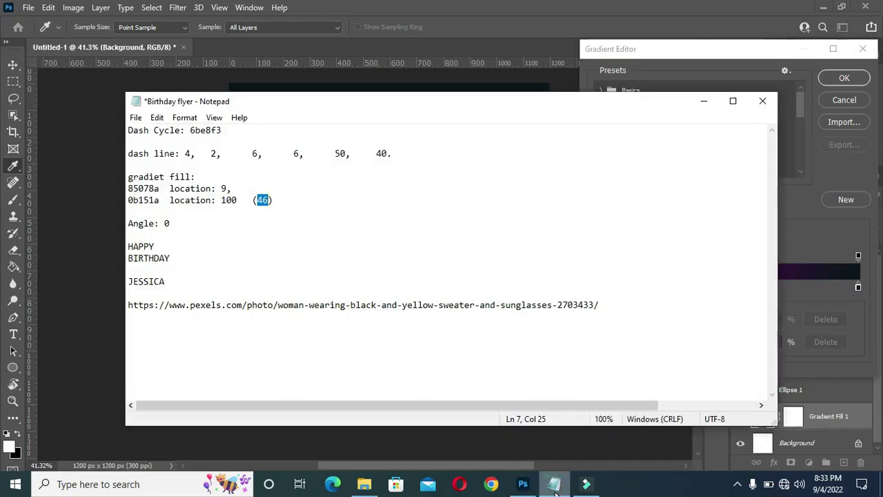
left_click(711, 107)
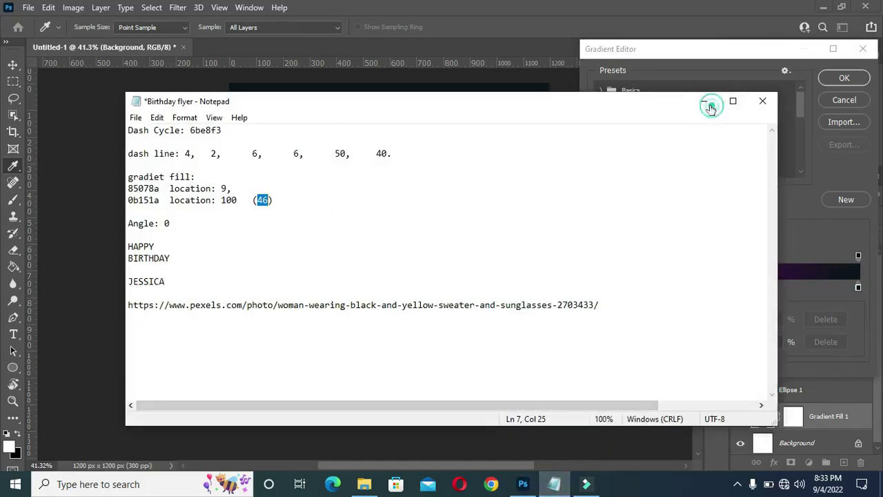
left_click(846, 80)
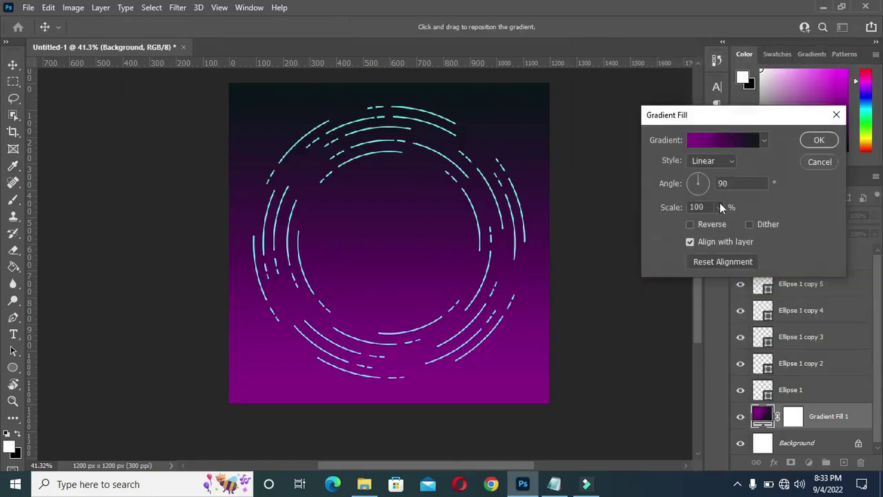
Set the gradient fill angle to 0°, apply it, and show the Ellipse 1 copy cyan circle
double_click(724, 183)
type("0")
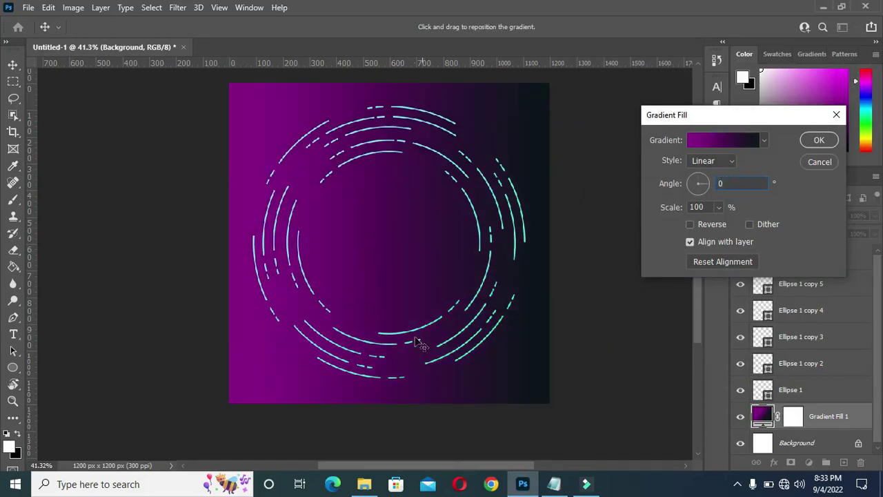
left_click(819, 141)
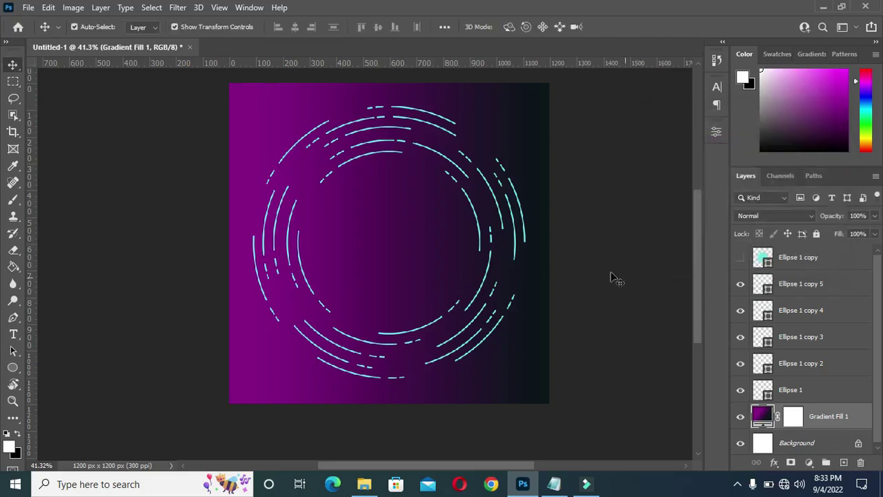
left_click(740, 259)
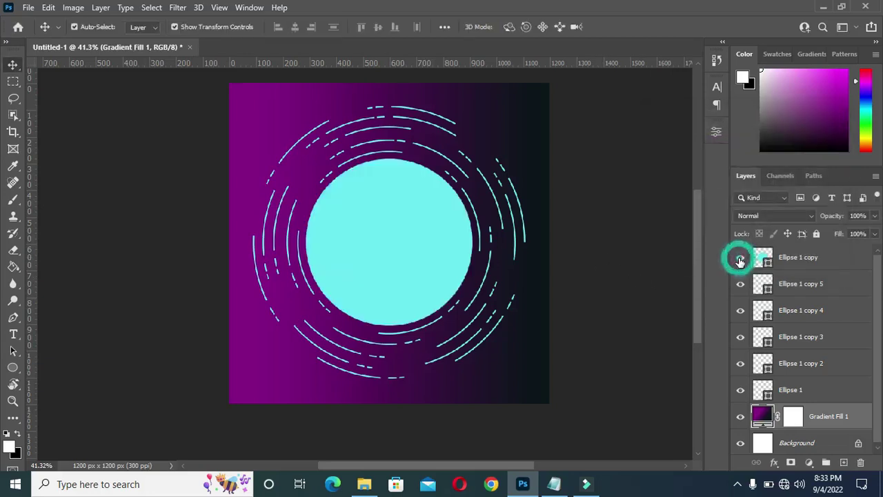
left_click(806, 391)
Select the circle and all ring layers, nudge up, scale to about 92.65%, then shift down-right
left_click(803, 285, "shift")
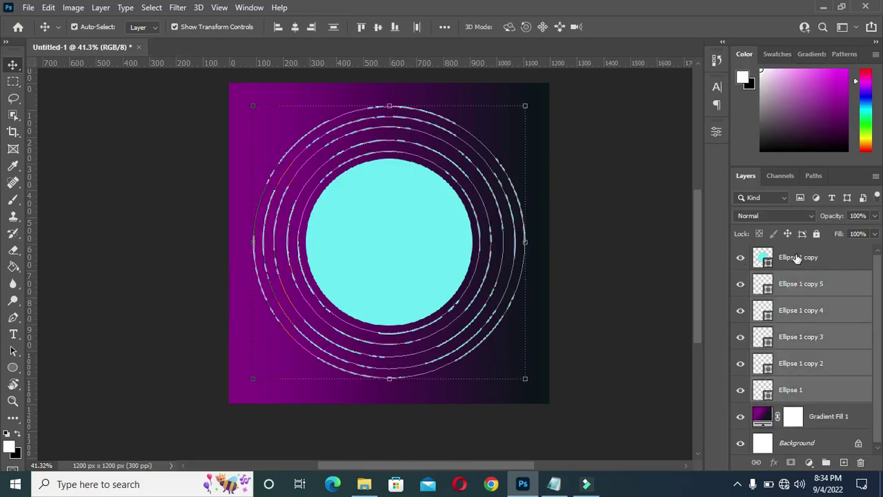
left_click(797, 257, "ctrl")
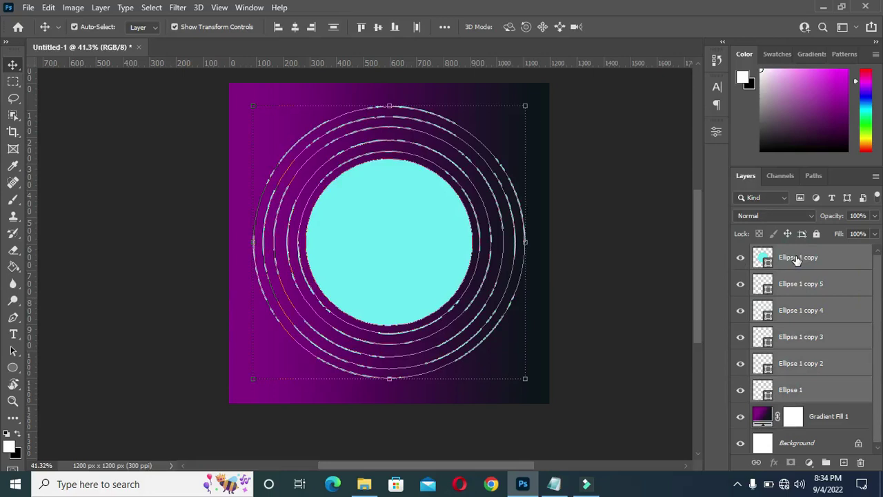
key("shift+Up")
key("shift+Up")
key("shift+Up")
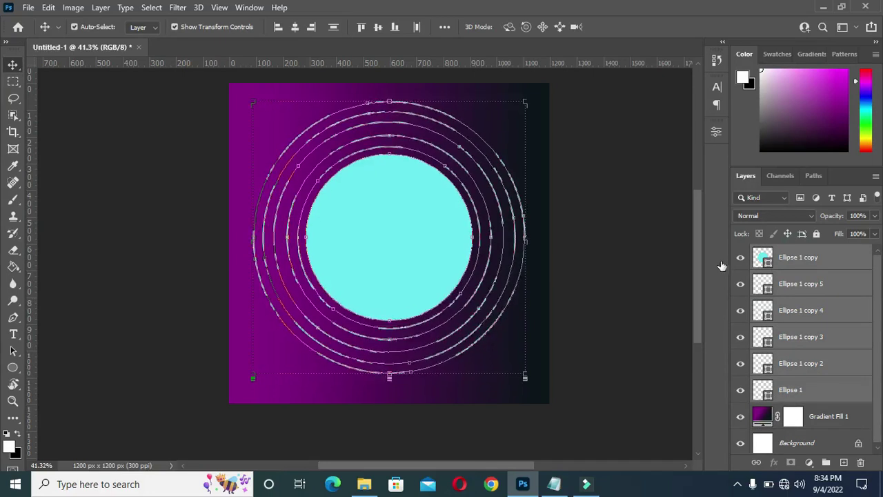
key("shift+Up")
key("shift+Up")
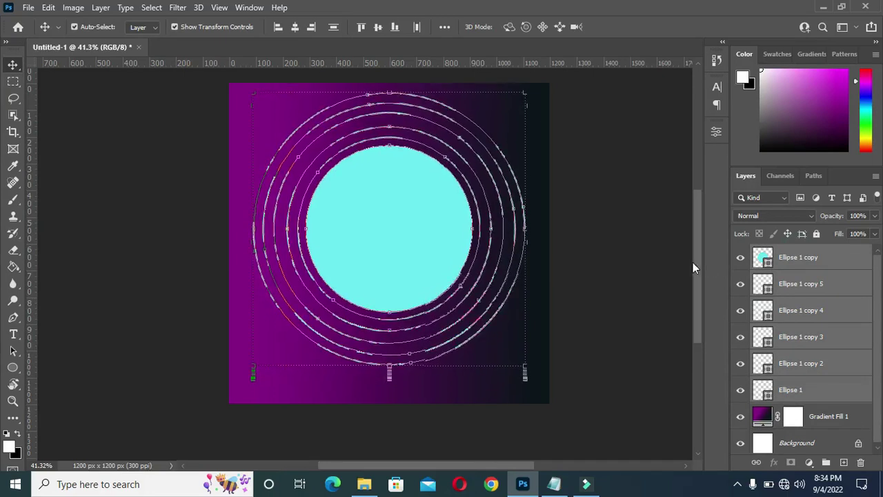
left_click_drag(388, 370, 389, 345)
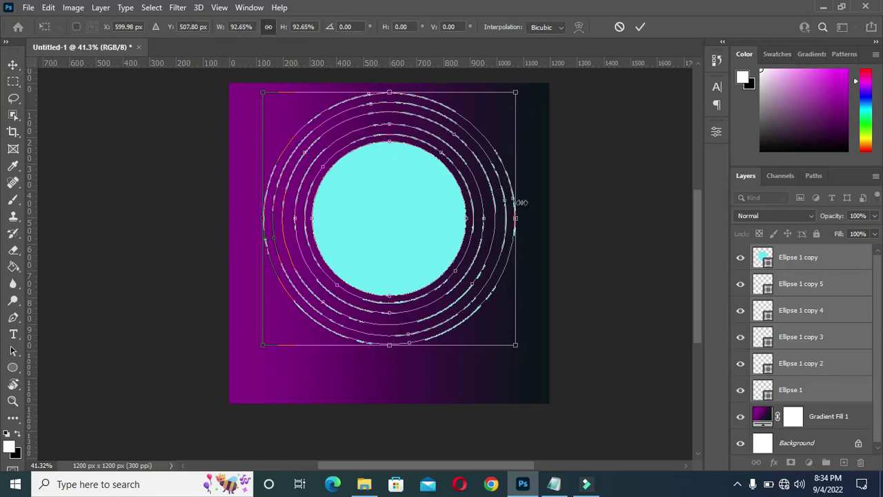
left_click(640, 26)
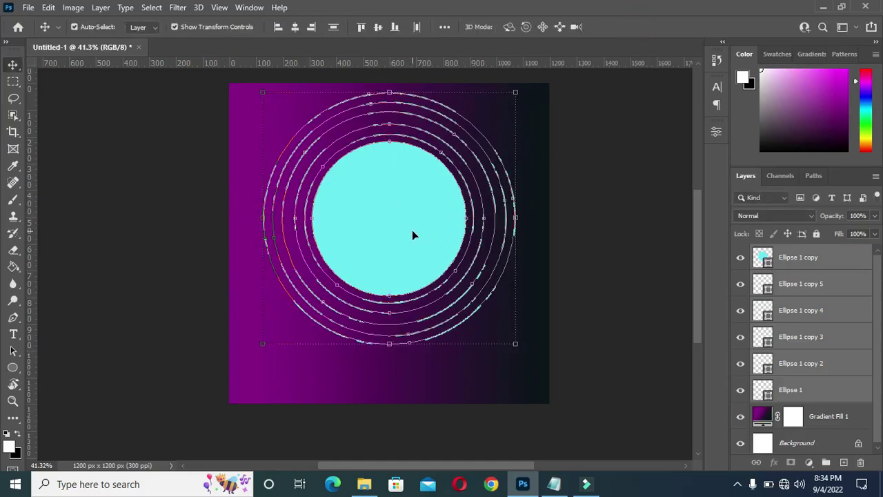
mouse_move(405, 236)
left_mouse_down()
mouse_move(405, 244)
mouse_move(421, 242)
left_mouse_up()
left_click(599, 229)
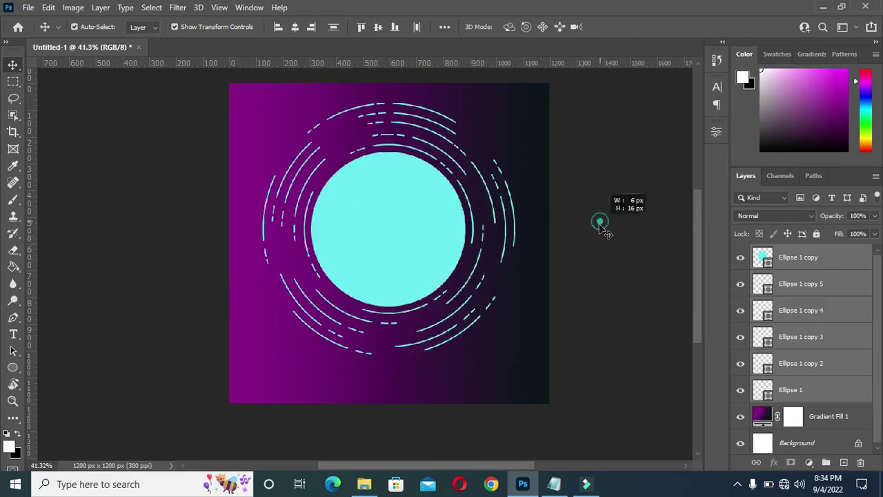
Select Ellipse 1 through Ellipse 1 copy and group them with Ctrl+G into Group 1
scroll(407, 269, "down", 1)
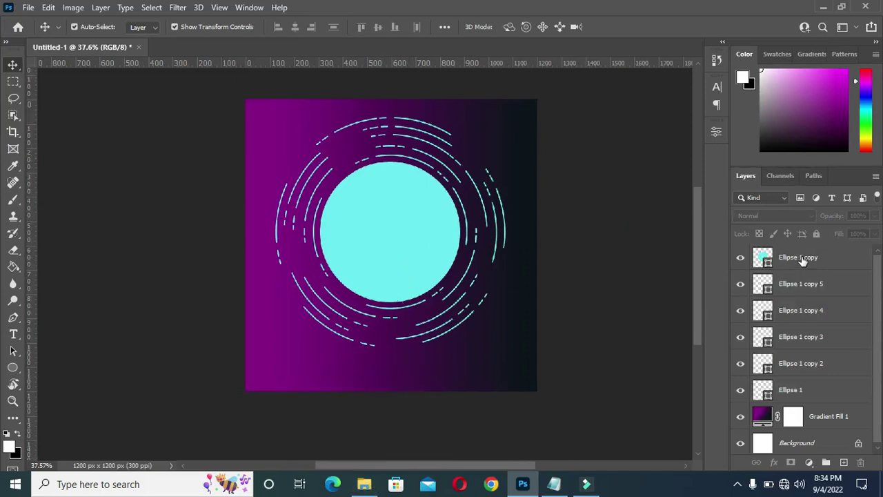
left_click(797, 284)
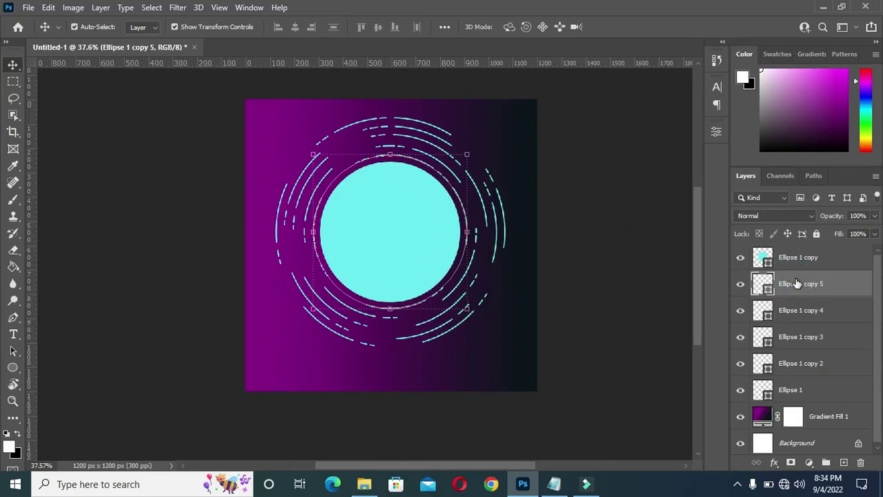
left_click(801, 257)
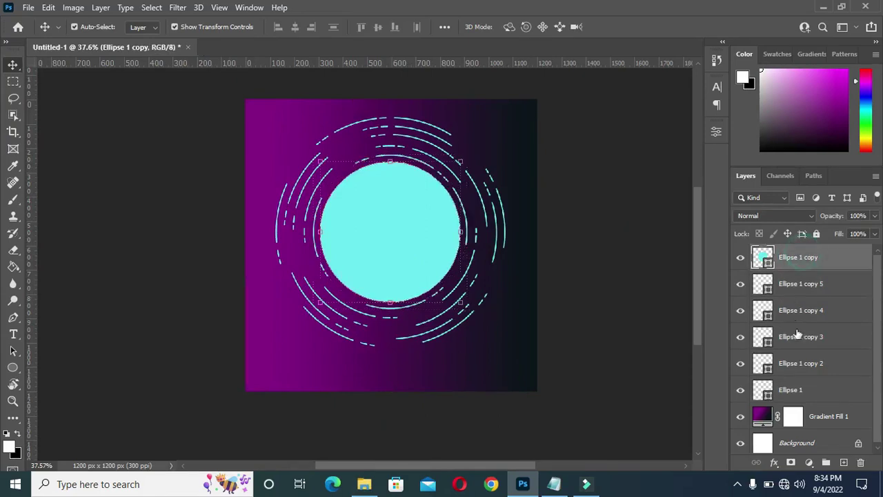
left_click(810, 412, "shift")
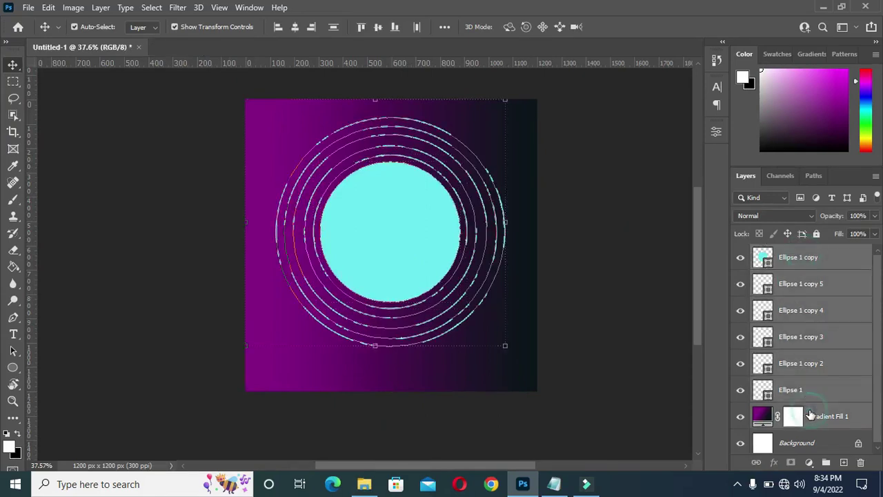
left_click(791, 390)
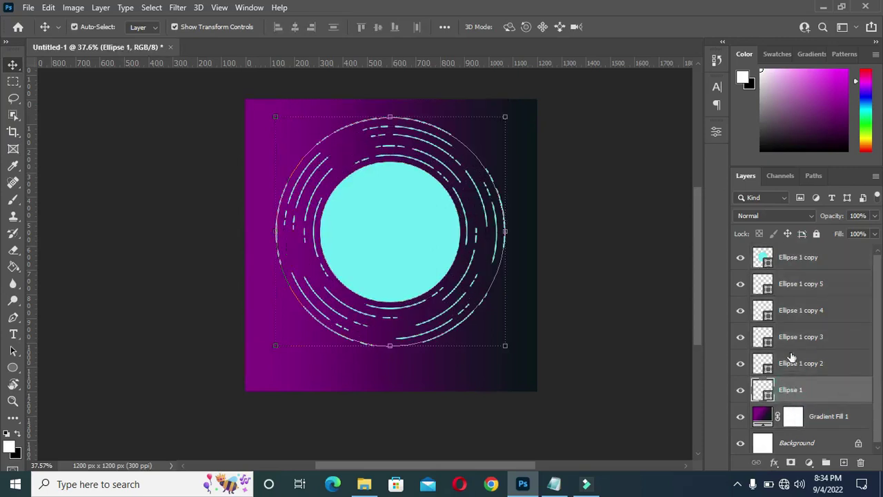
left_click(802, 256, "shift")
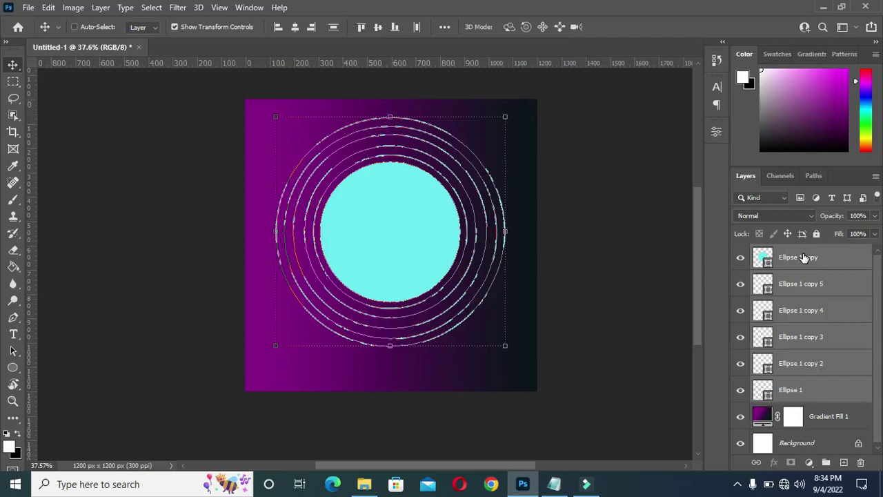
key("ctrl+g")
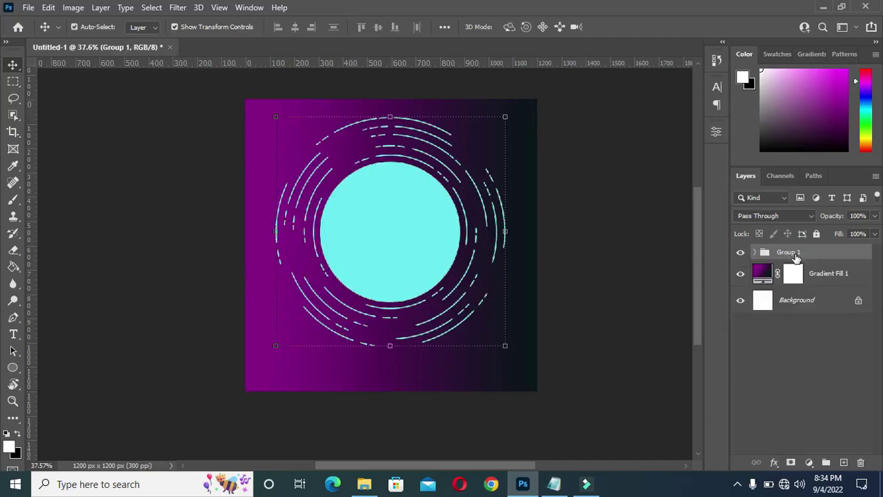
Select the cyan circle inside the group and open the Birthday folder's sunglasses photo
left_click(603, 264)
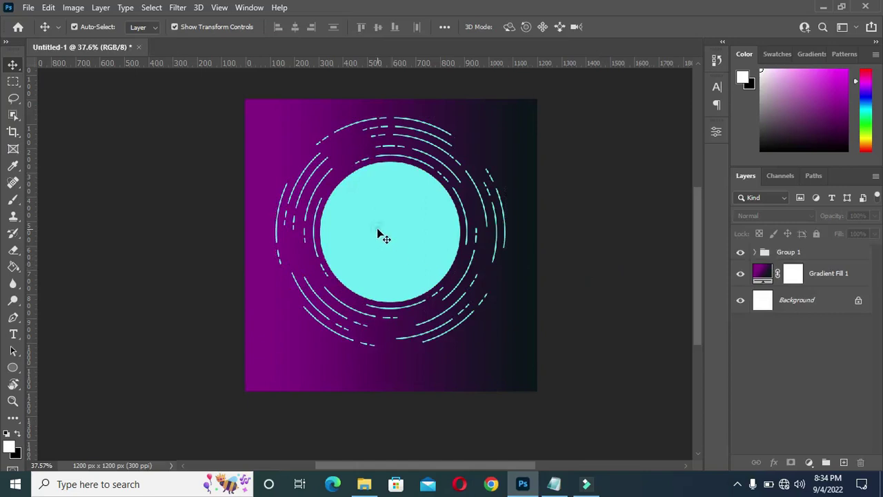
left_click(377, 228)
left_click(364, 483)
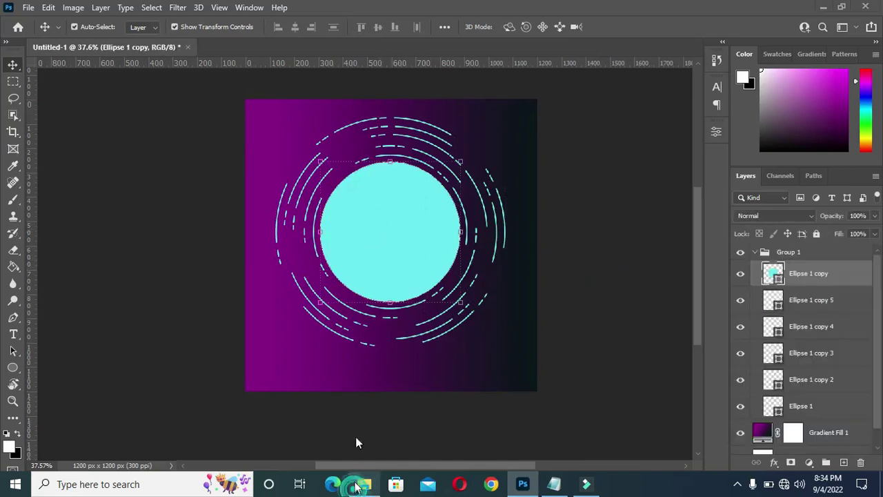
double_click(457, 181)
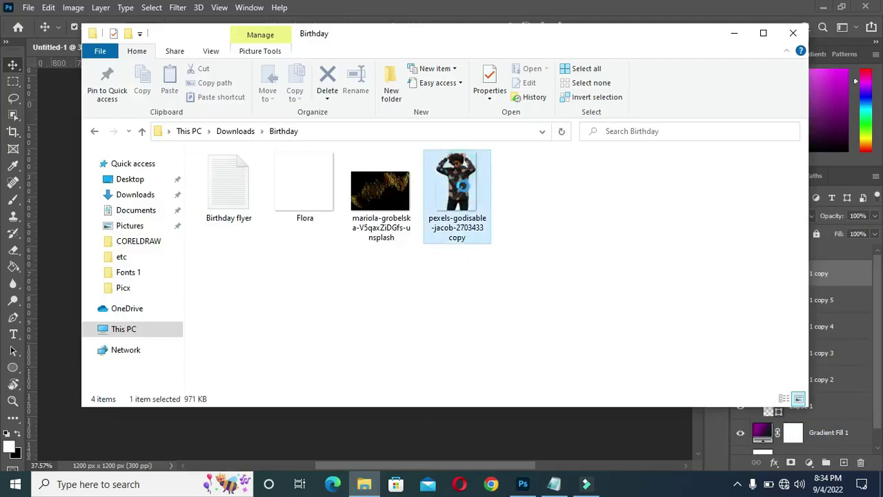
Drag the sunglasses photo onto the flyer canvas and shift it slightly left
left_click_drag(463, 186, 396, 448)
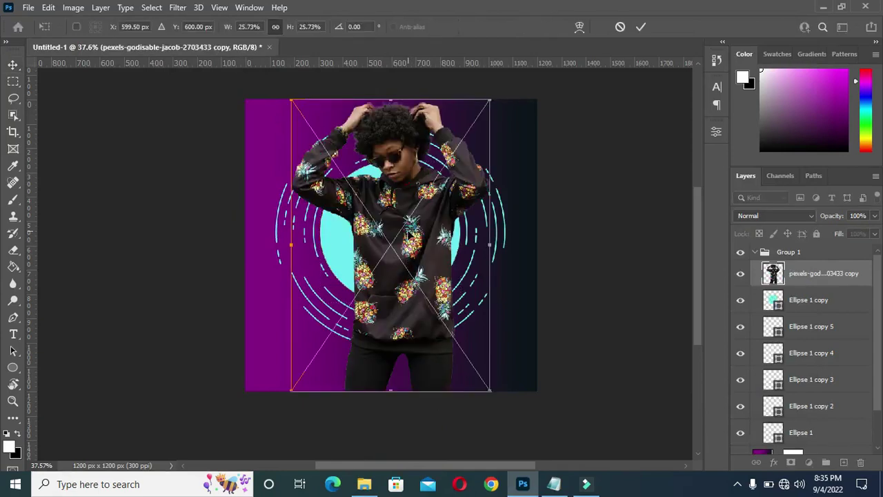
mouse_move(412, 236)
left_mouse_down()
mouse_move(412, 251)
mouse_move(409, 244)
left_mouse_up()
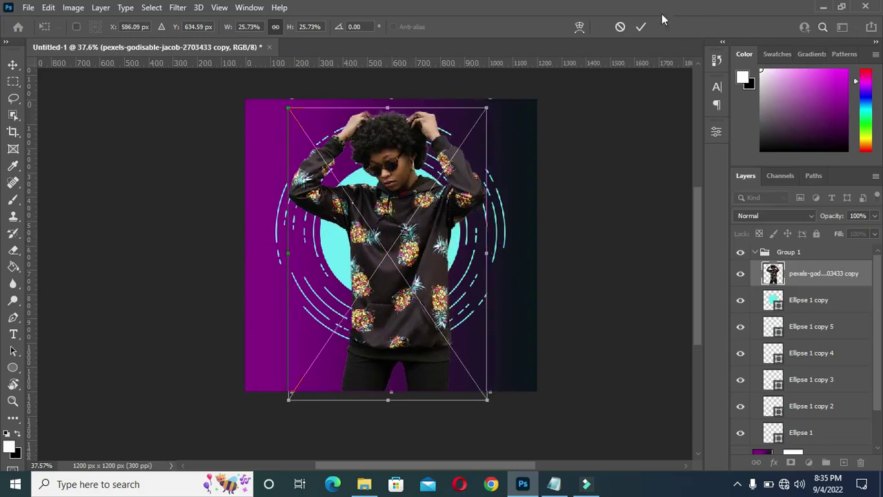
Commit the photo's placement and Ctrl+click the cyan disc thumbnail to load its outline
left_click(640, 29)
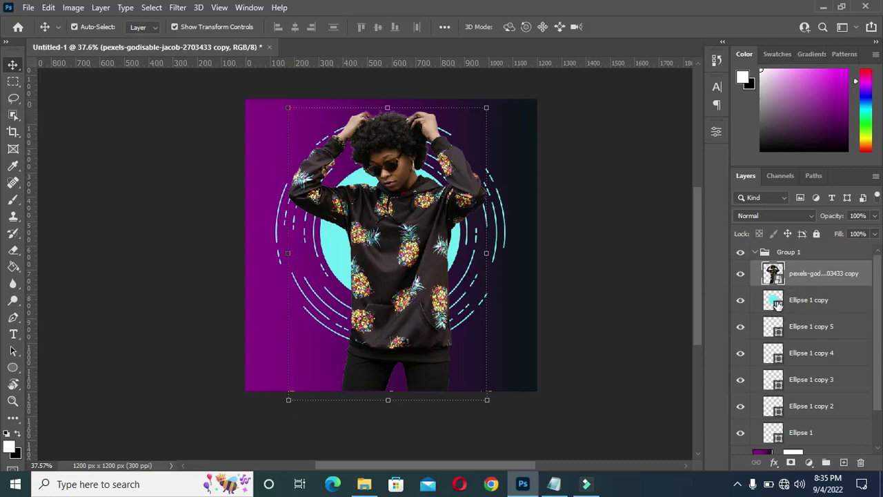
key("ctrl")
left_click(775, 302, "ctrl")
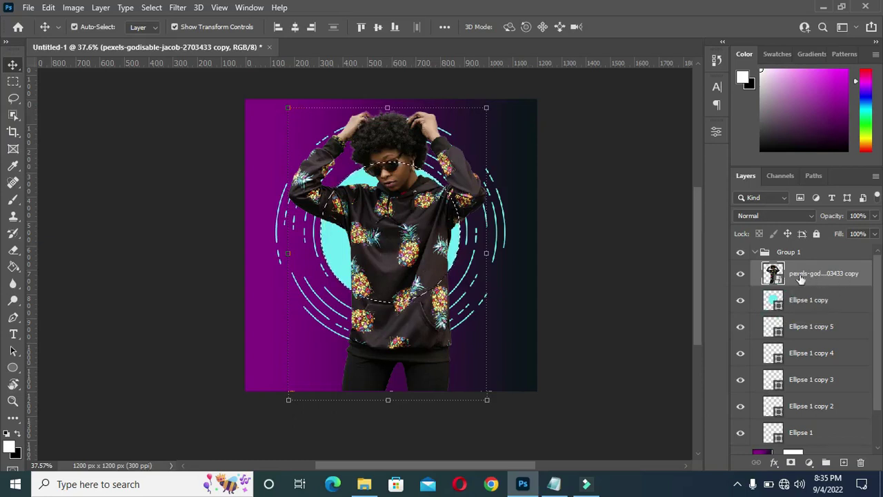
Mask the photo to the disc selection and set up a soft round white brush
left_click(791, 463)
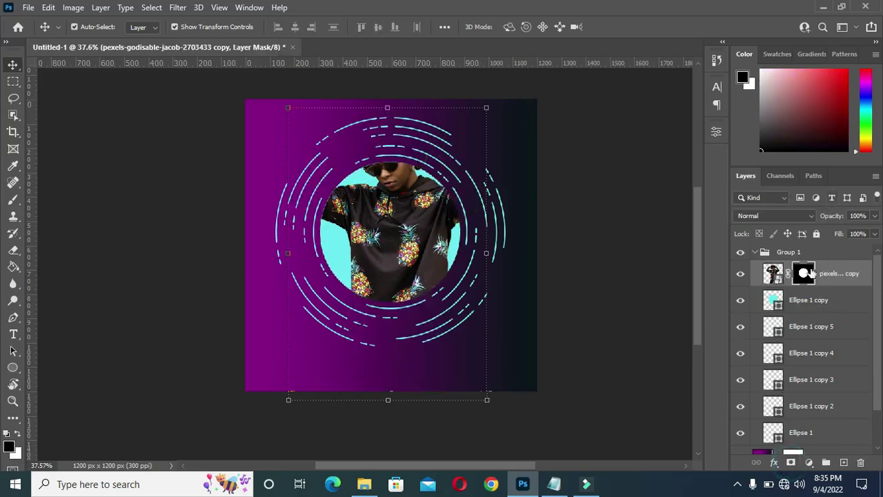
left_click(13, 200)
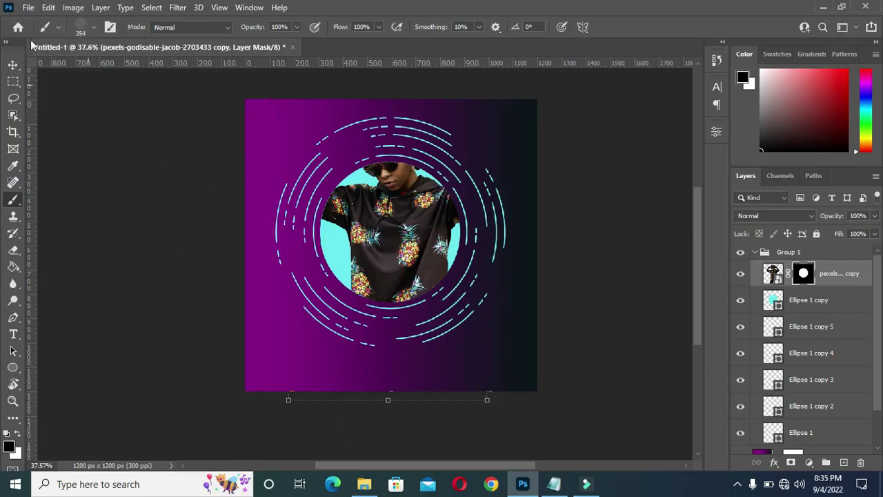
left_click(95, 28)
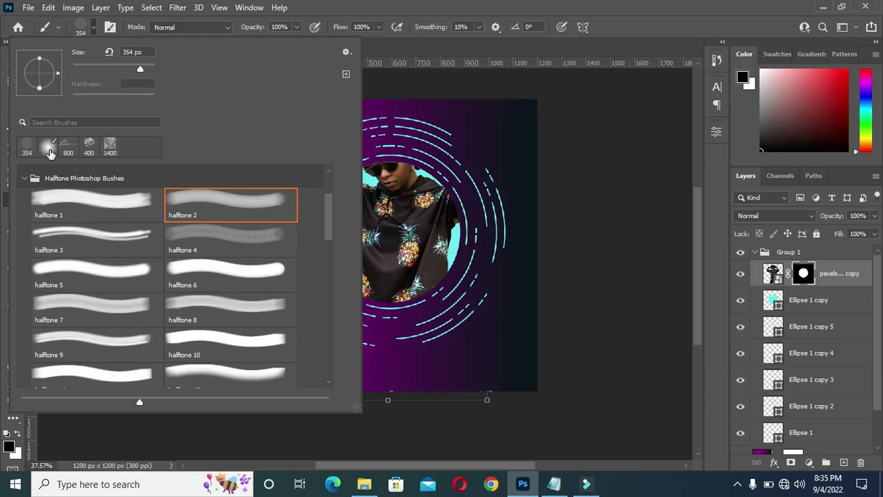
left_click(48, 148)
left_click(96, 31)
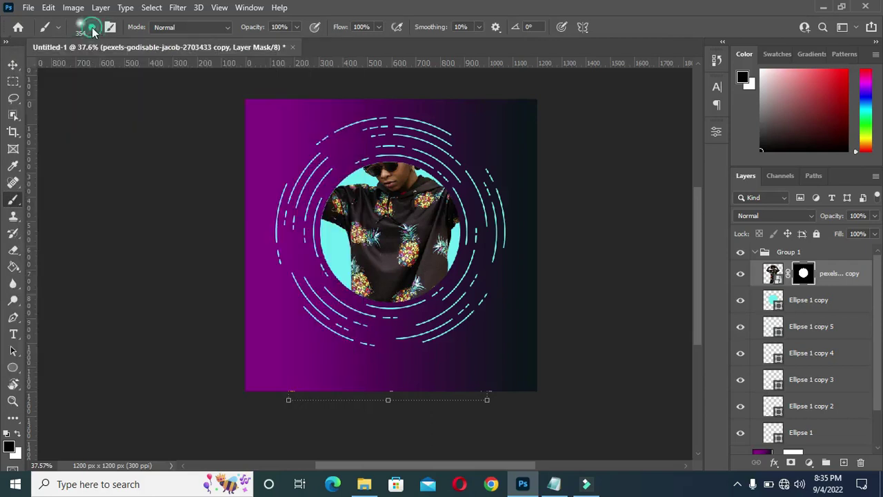
left_click(18, 435)
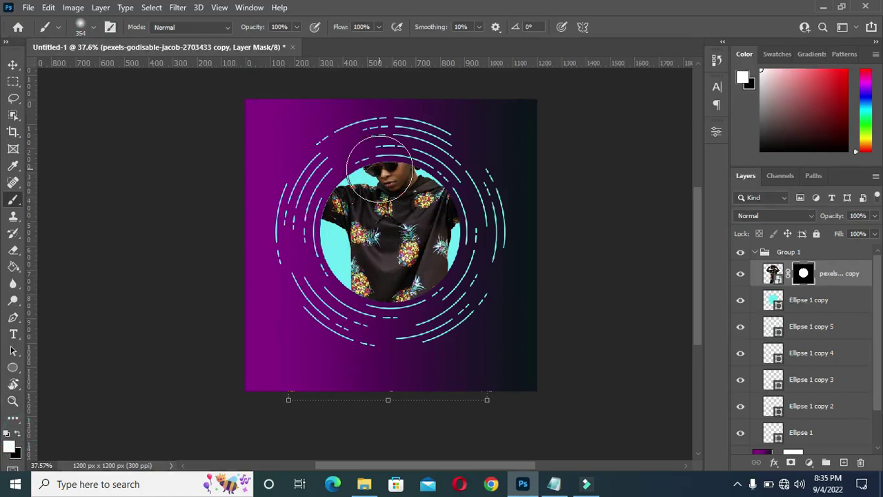
Paint back the hair, hand and raised arm so she breaks out of the circle
mouse_move(365, 176)
left_mouse_down()
mouse_move(412, 151)
mouse_move(398, 143)
mouse_move(323, 155)
mouse_move(419, 135)
mouse_move(340, 148)
mouse_move(288, 215)
mouse_move(296, 185)
mouse_move(331, 204)
left_mouse_up()
mouse_move(403, 203)
left_mouse_down()
mouse_move(466, 183)
mouse_move(427, 141)
mouse_move(331, 143)
mouse_move(430, 133)
left_mouse_up()
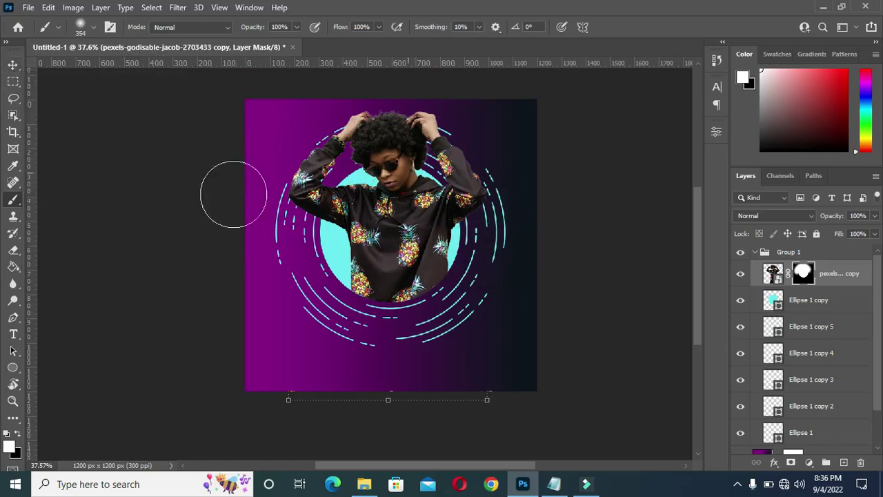
left_click(13, 64)
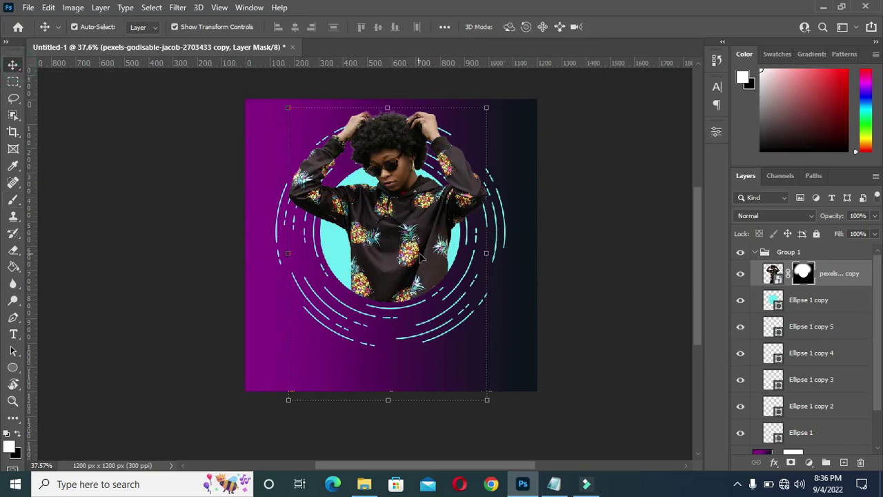
scroll(421, 257, "up", 2)
scroll(420, 257, "down", 1)
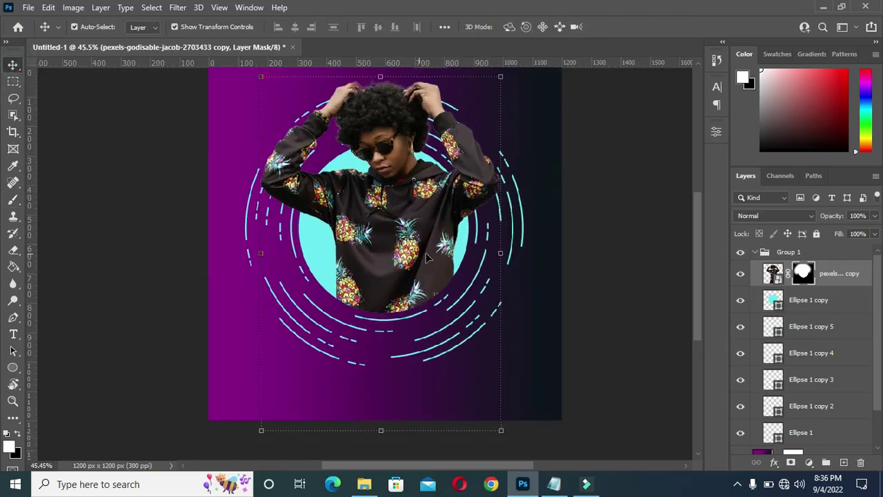
left_click(316, 267)
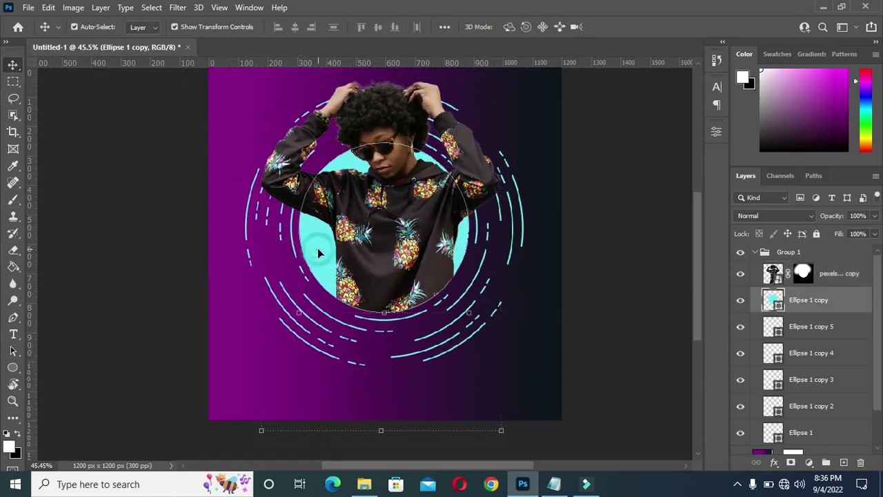
Recolour the Ellipse 1 copy disc to 0c151b, eyedropped from the canvas's dark right edge
double_click(775, 300)
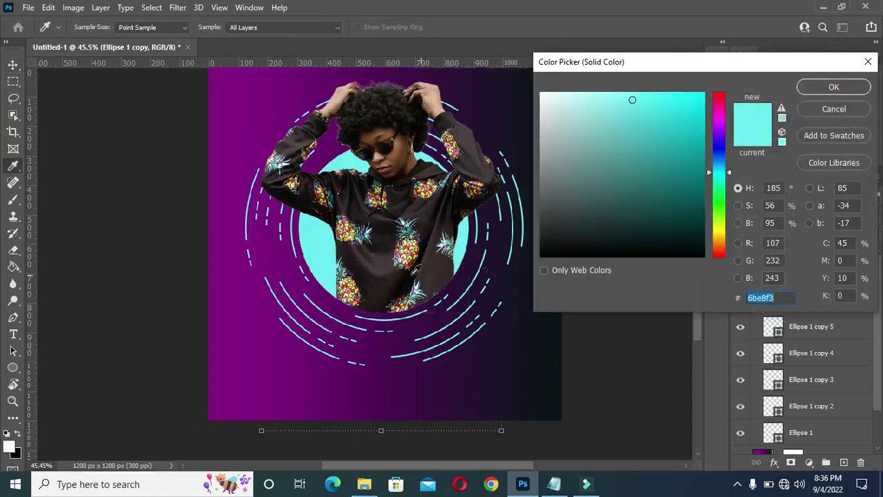
left_click(561, 350)
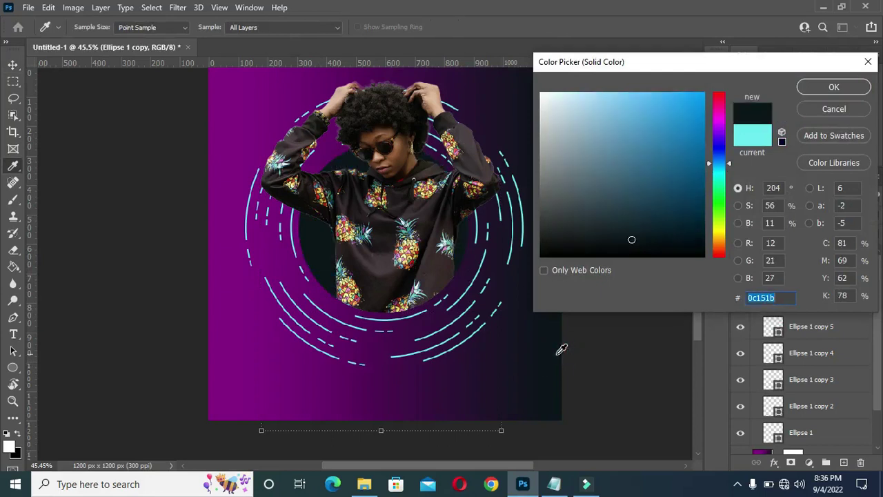
left_click(836, 88)
scroll(483, 229, "down", 1)
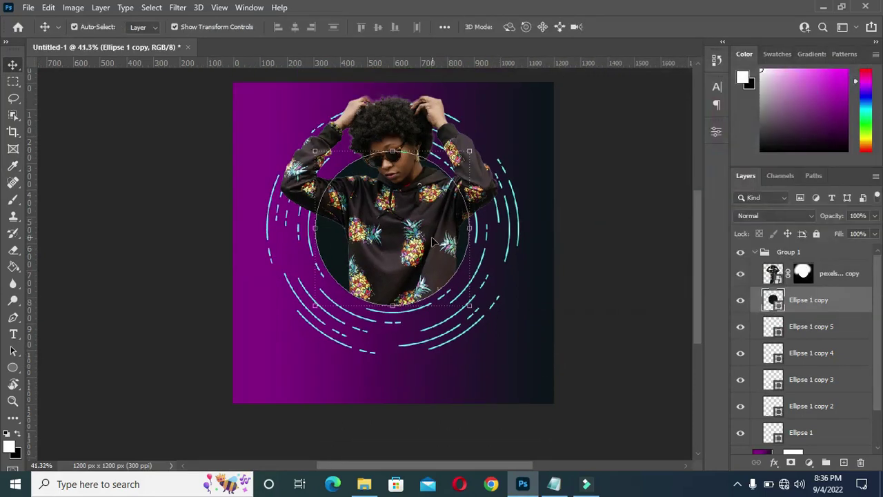
left_click(774, 462)
Apply a Multiply Drop Shadow to the dark disc: 80% opacity, 2 px distance, 18 px size
left_click(787, 459)
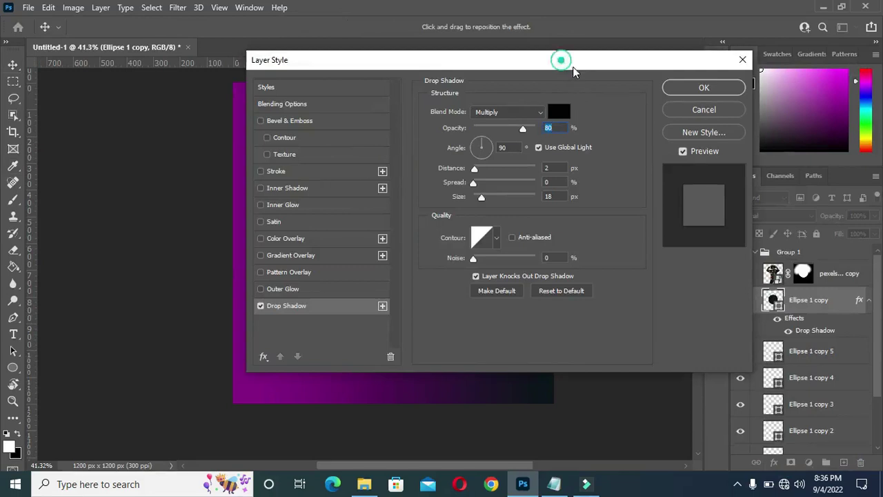
left_click_drag(573, 68, 780, 113)
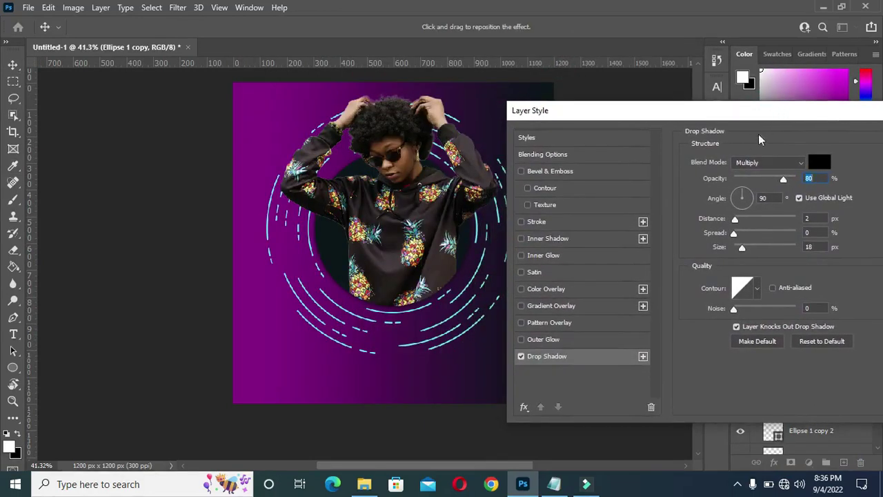
type("30")
left_click(817, 218)
left_click(813, 233)
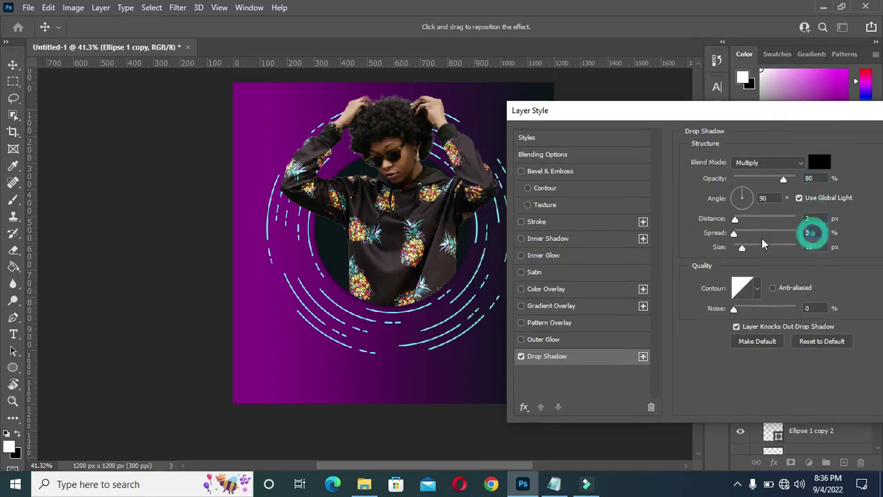
left_click(825, 247)
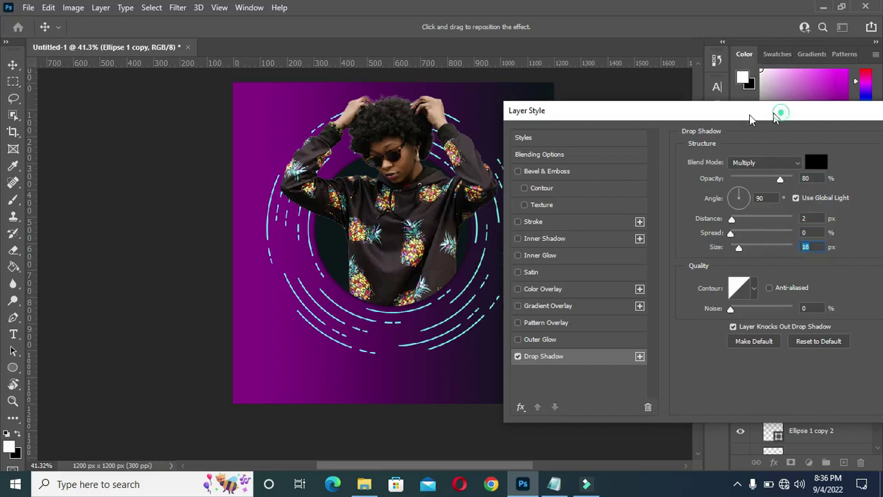
left_click_drag(778, 112, 544, 102)
left_click(693, 130)
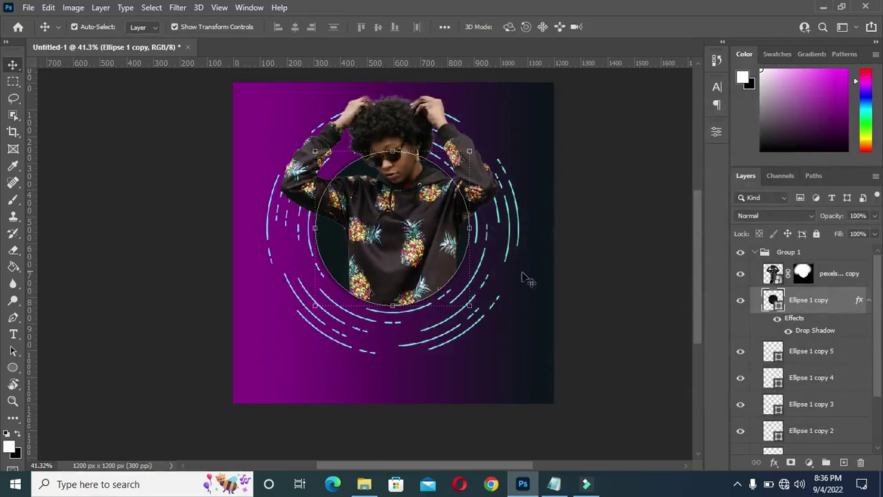
left_click(586, 190)
Duplicate Gradient Fill 1 and move the copy above the sunglasses photo in the group
scroll(406, 219, "up", 1)
scroll(406, 207, "down", 1)
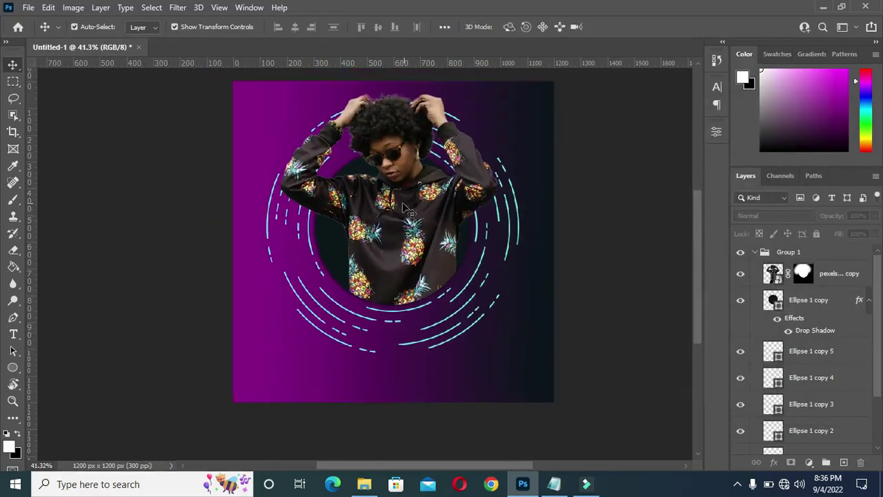
scroll(542, 271, "down", 1)
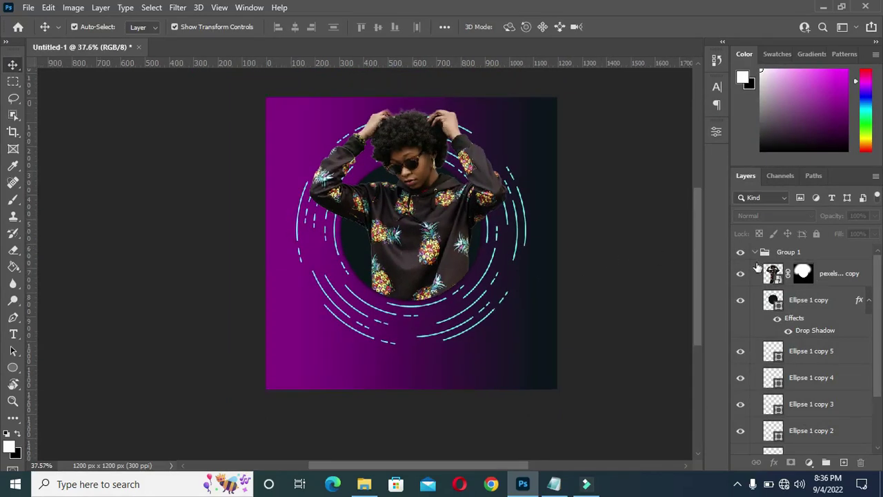
scroll(828, 320, "down", 3)
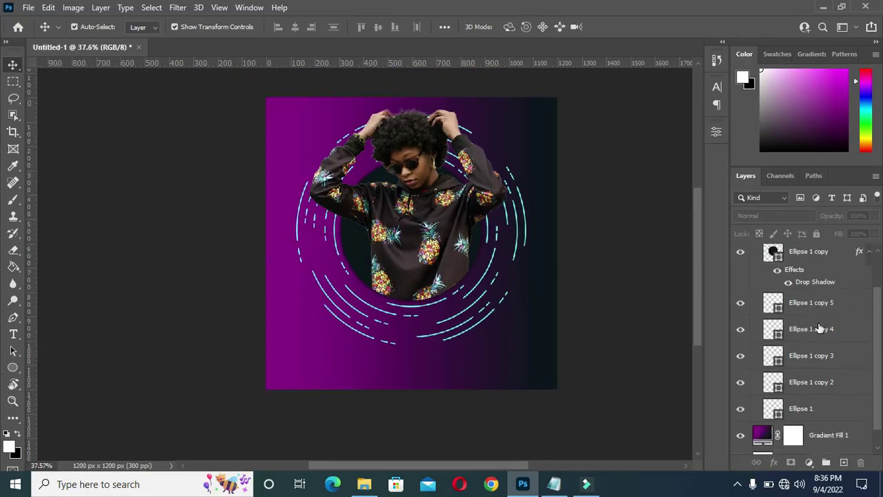
left_click(824, 421)
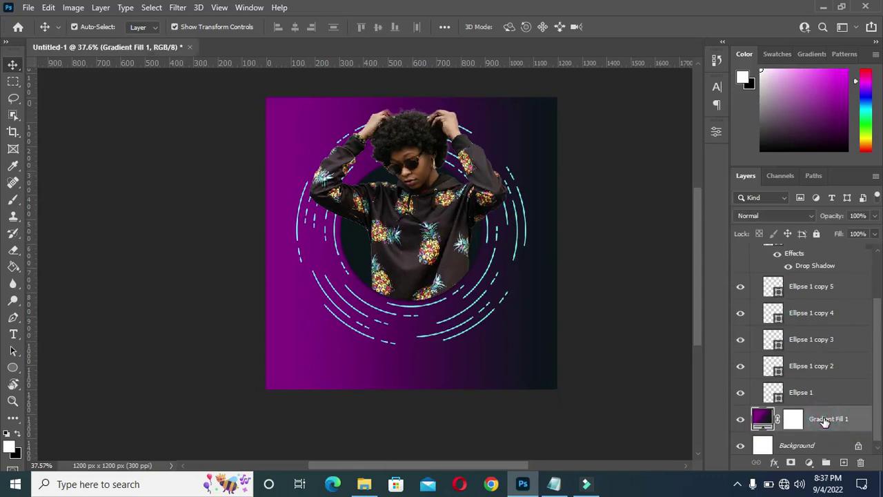
key("ctrl+j")
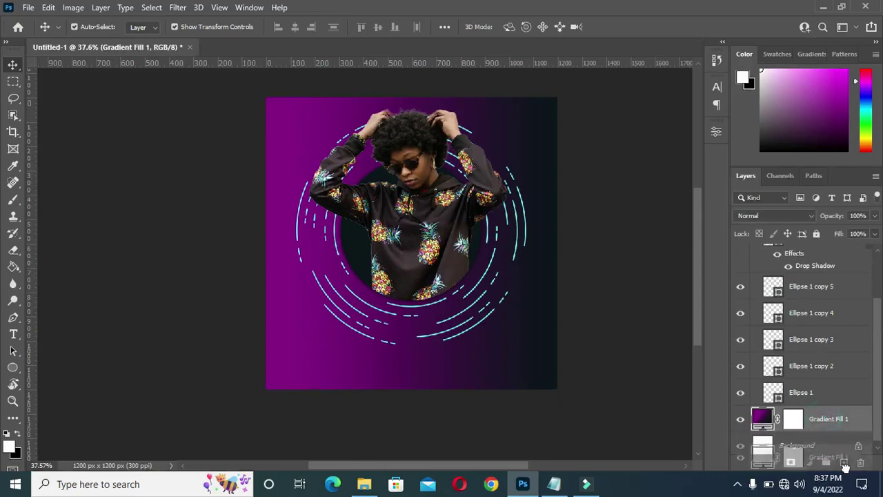
left_click_drag(826, 419, 802, 276)
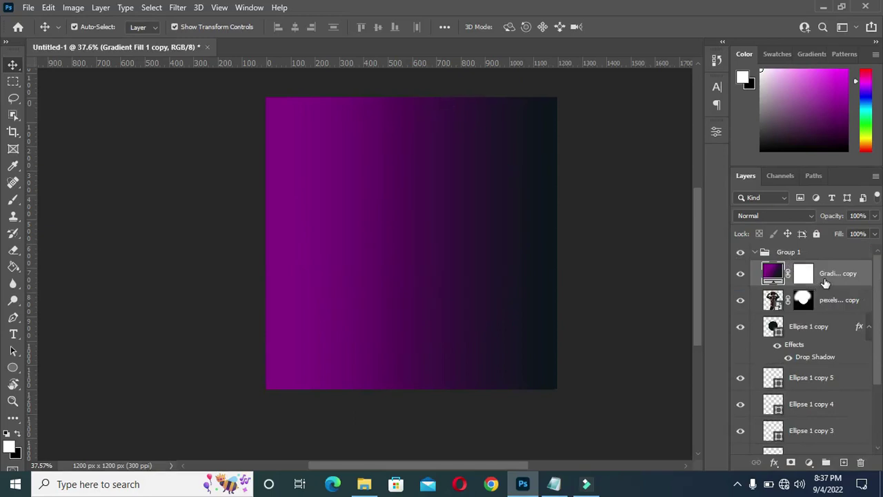
Clip Gradient Fill 1 copy to the photo and set its blend mode to Soft Light
right_click(827, 277)
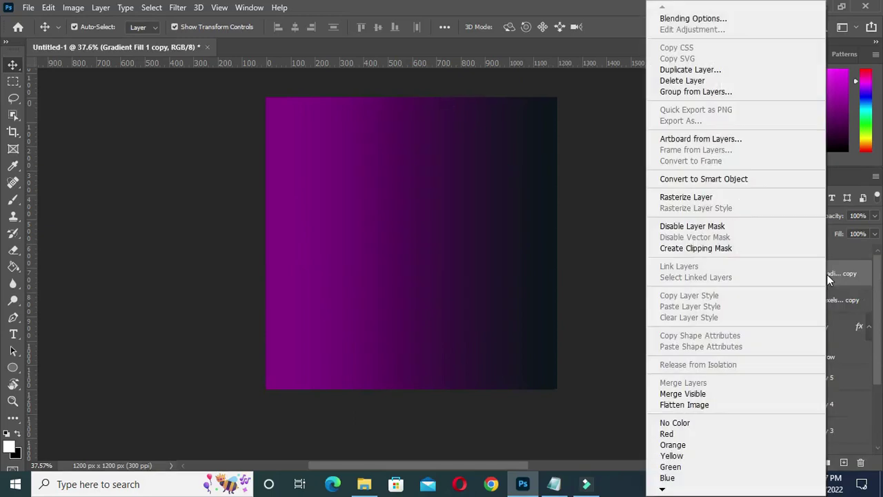
left_click(694, 249)
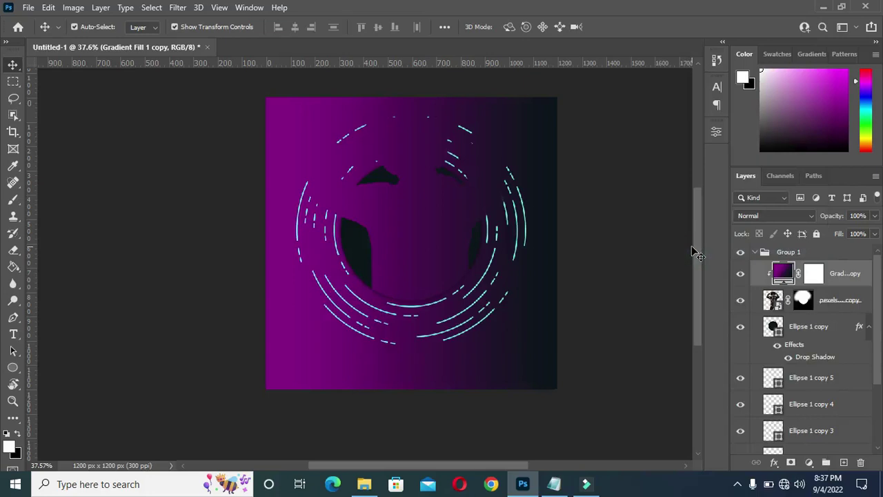
left_click(771, 216)
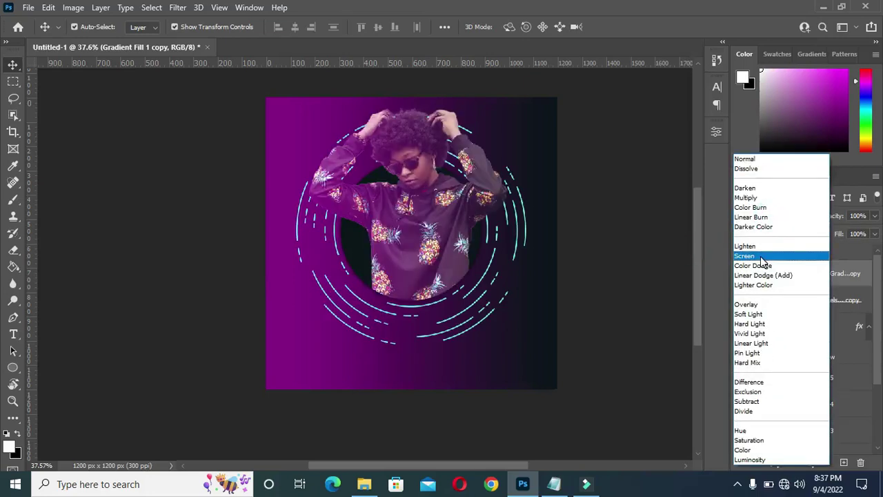
left_click(768, 314)
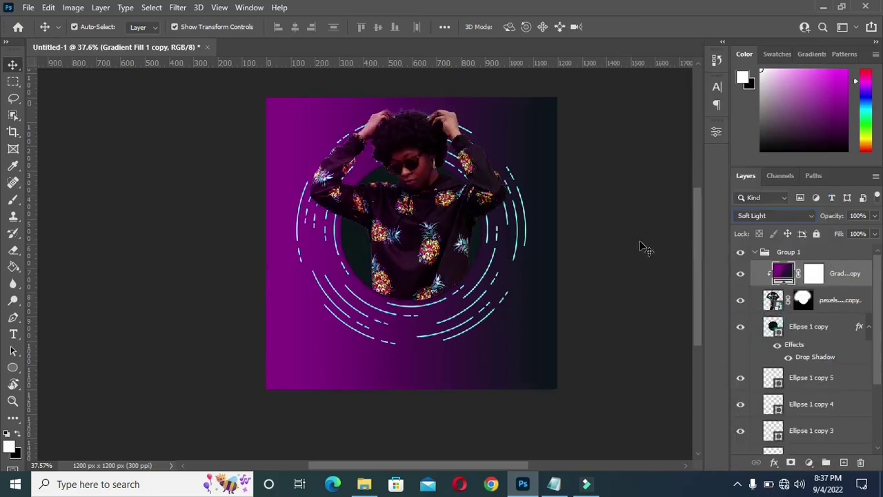
left_click(564, 213)
scroll(606, 223, "up", 2)
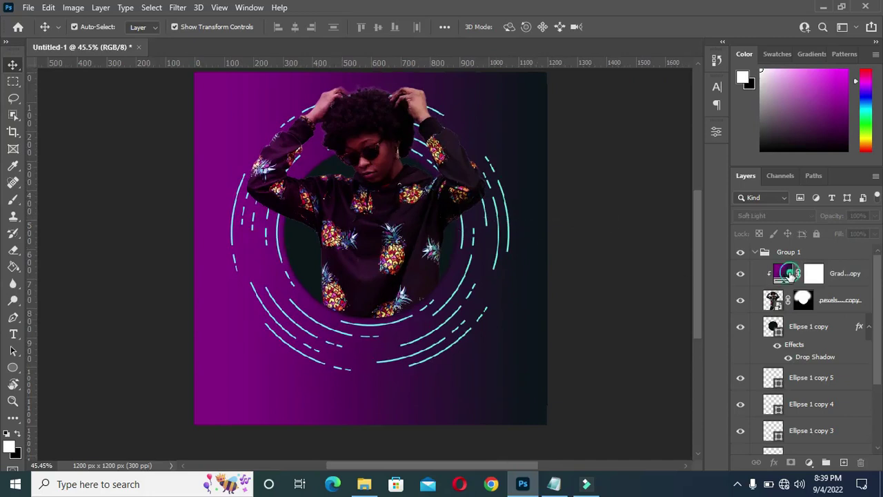
Recolour the gradient's right stop with a slightly brightened cyan sampled from the dashed ring
double_click(786, 274)
left_click(736, 142)
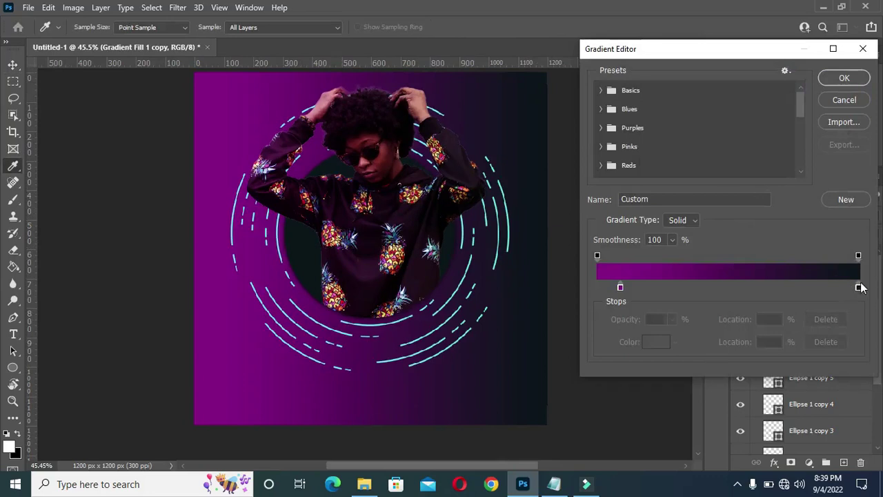
left_click(859, 288)
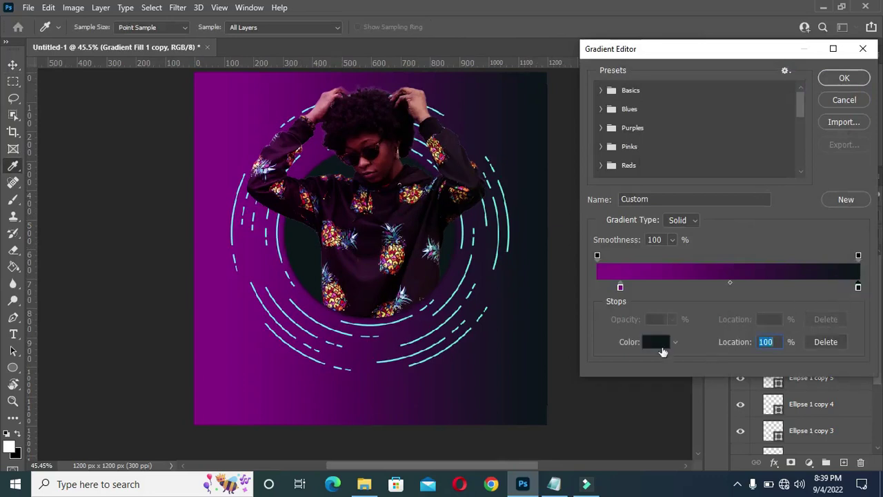
left_click(656, 342)
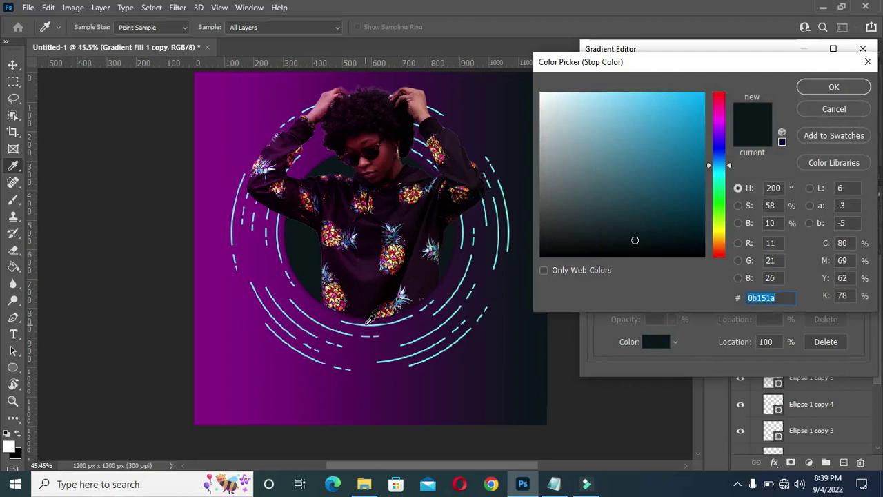
left_click(370, 318)
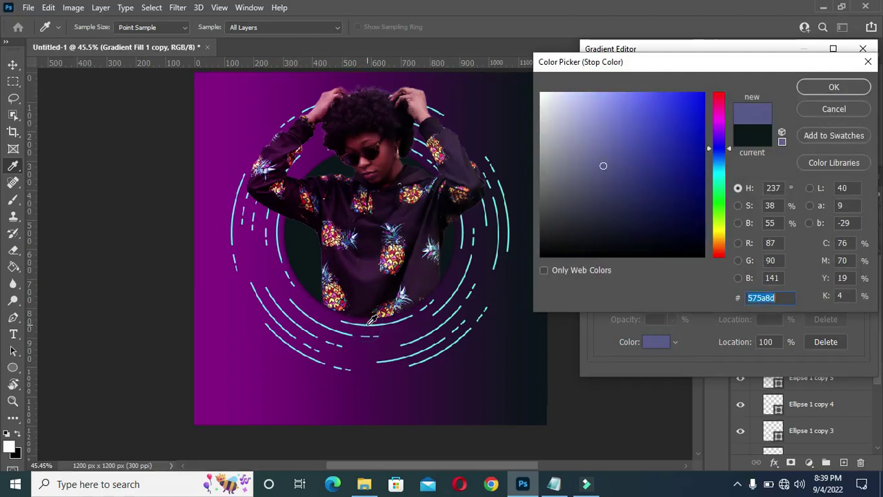
left_click(369, 319)
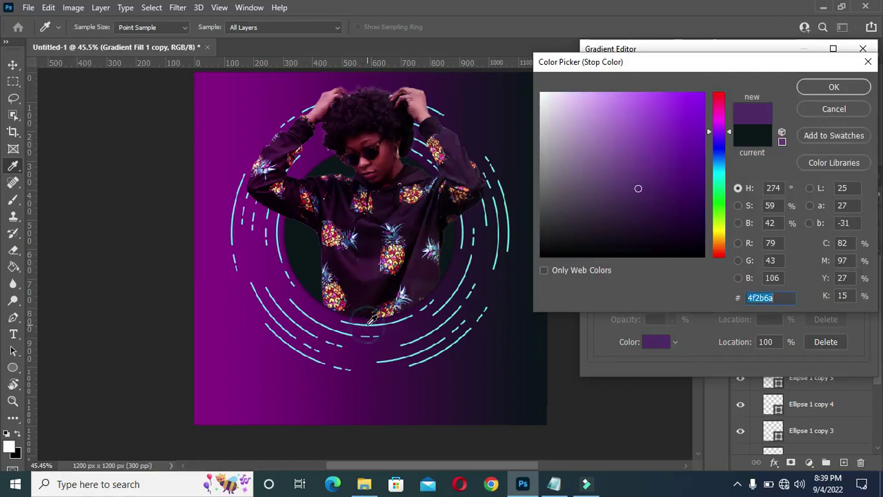
left_click(232, 227)
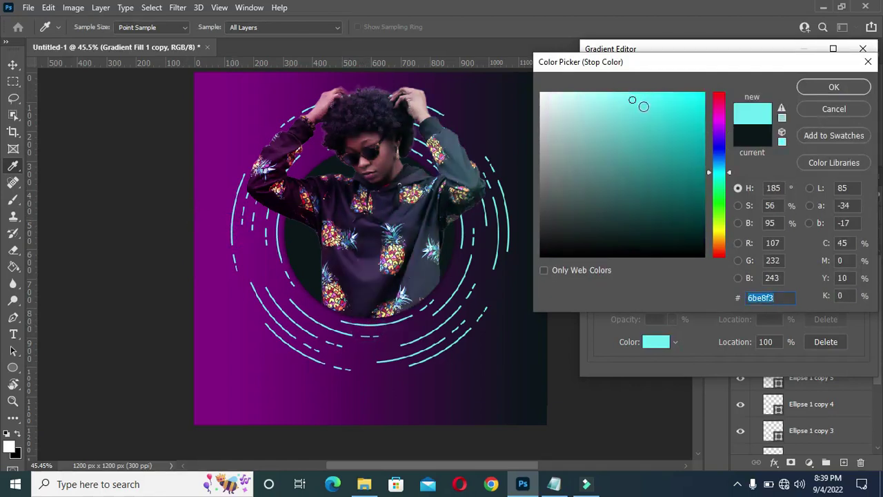
left_click_drag(635, 101, 635, 97)
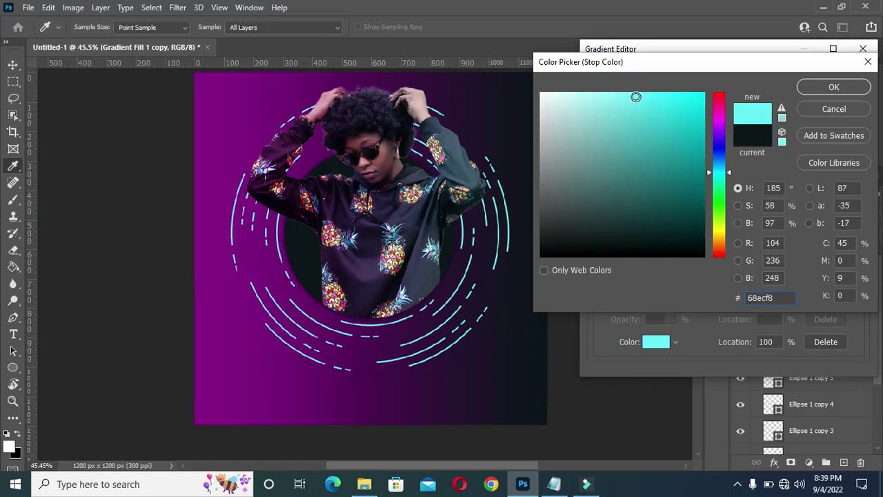
left_click(845, 88)
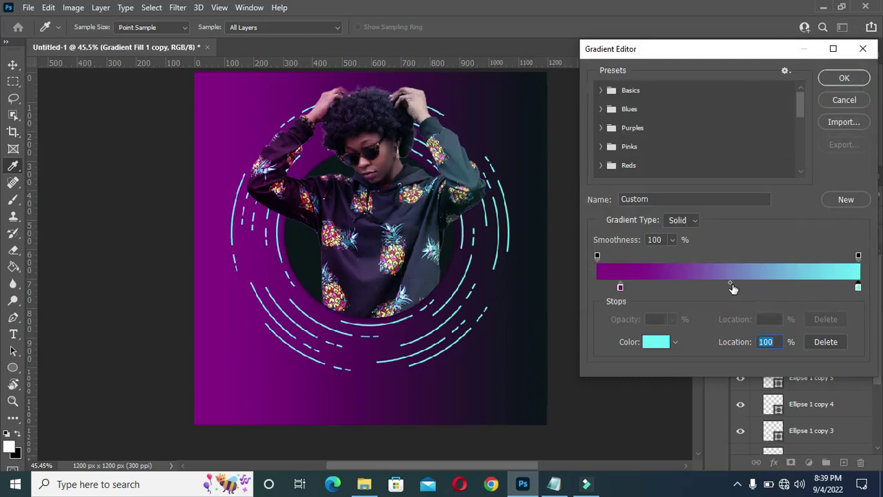
Set the gradient midpoint to 50% and the cyan stop to 85%, then apply the fill
left_click(730, 283)
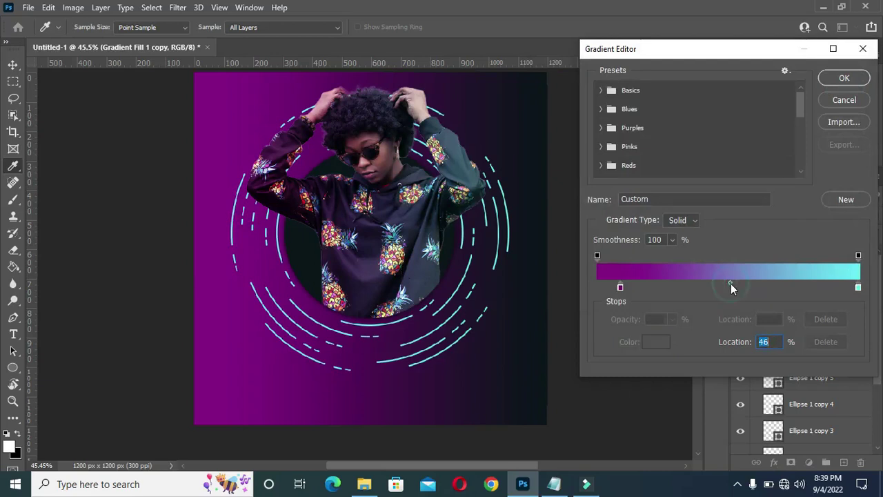
double_click(769, 338)
type("50")
left_click_drag(859, 290, 818, 292)
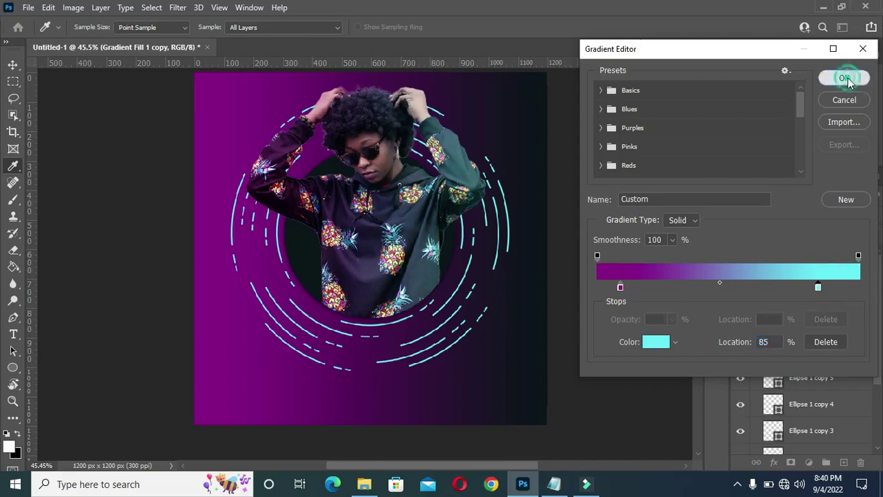
left_click(854, 82)
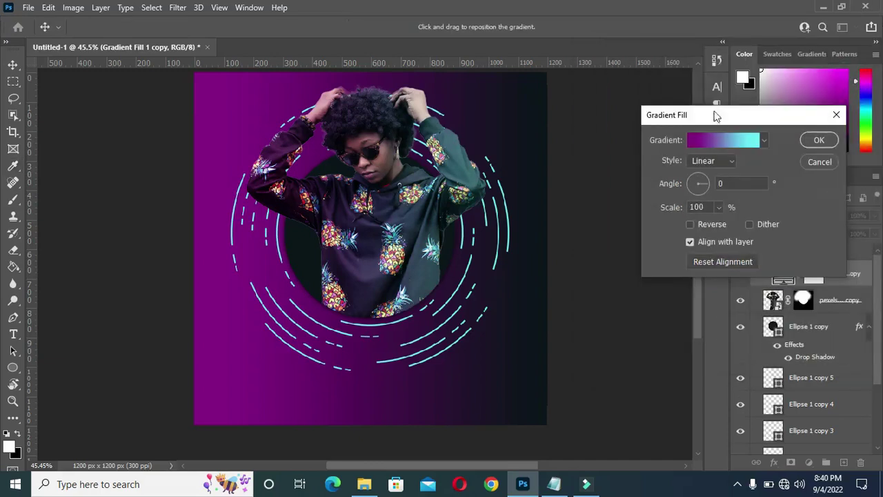
left_click(817, 141)
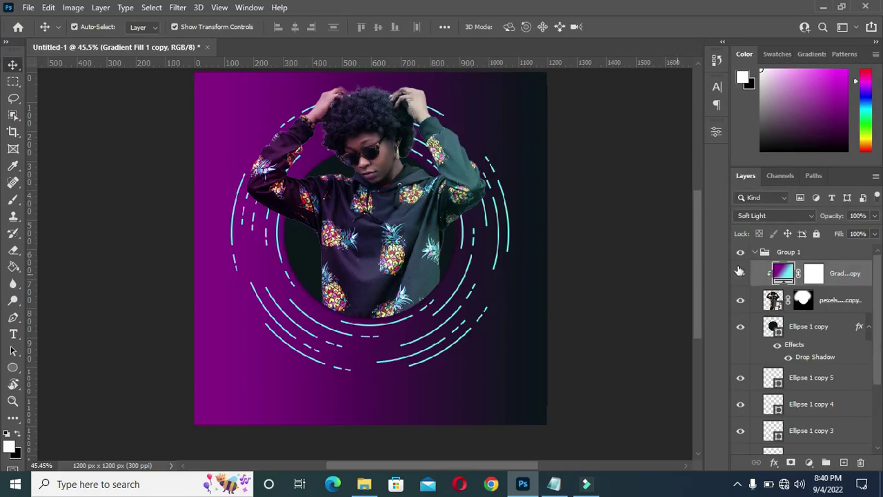
Collapse Group 1, select Gradient Fill 1, and drag Flora from the Birthday folder onto the canvas
left_click(755, 252)
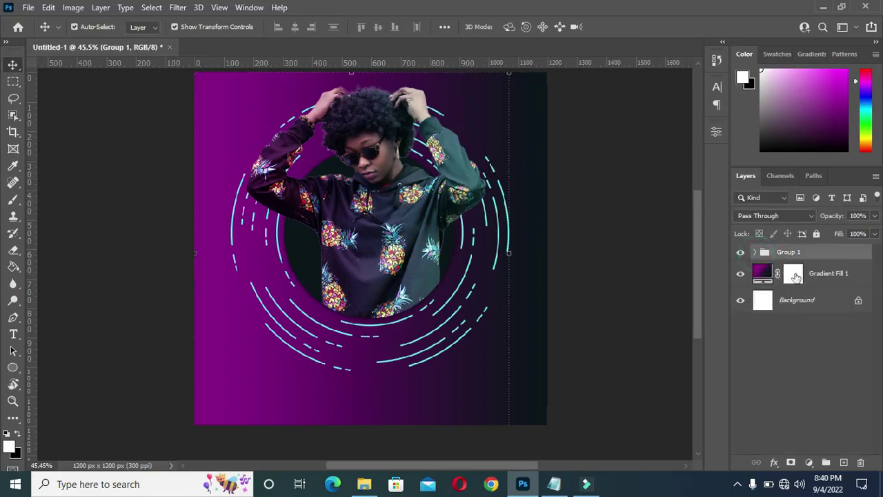
left_click(818, 278)
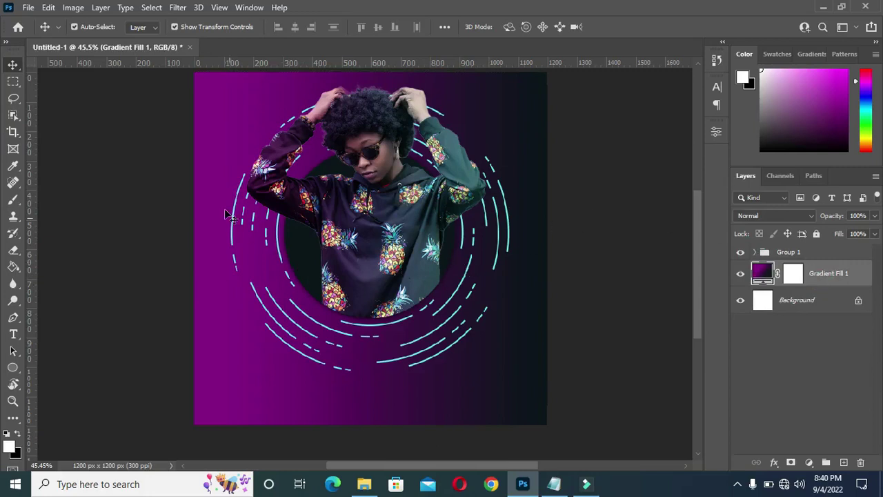
scroll(319, 367, "down", 1)
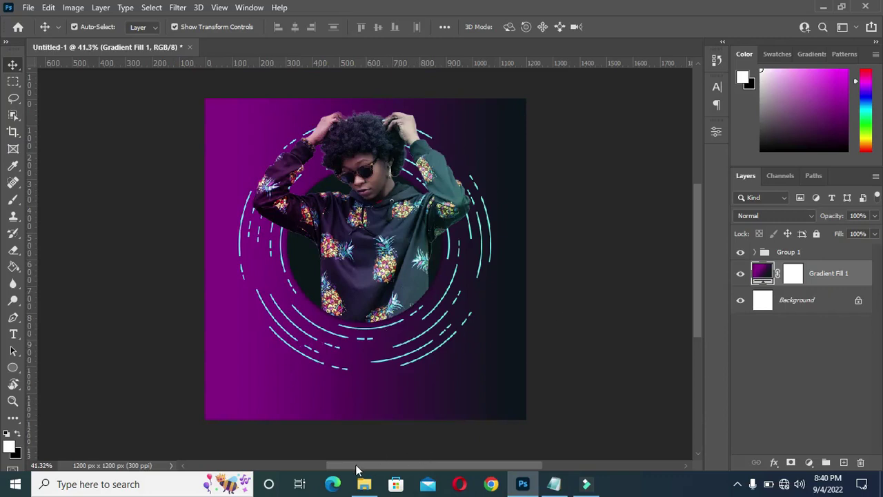
left_click(364, 483)
left_click(305, 207)
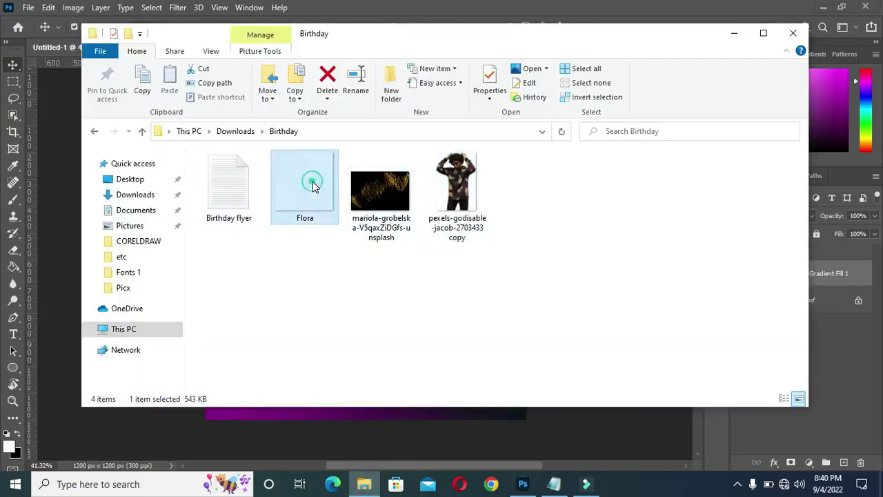
left_click_drag(313, 201, 295, 424)
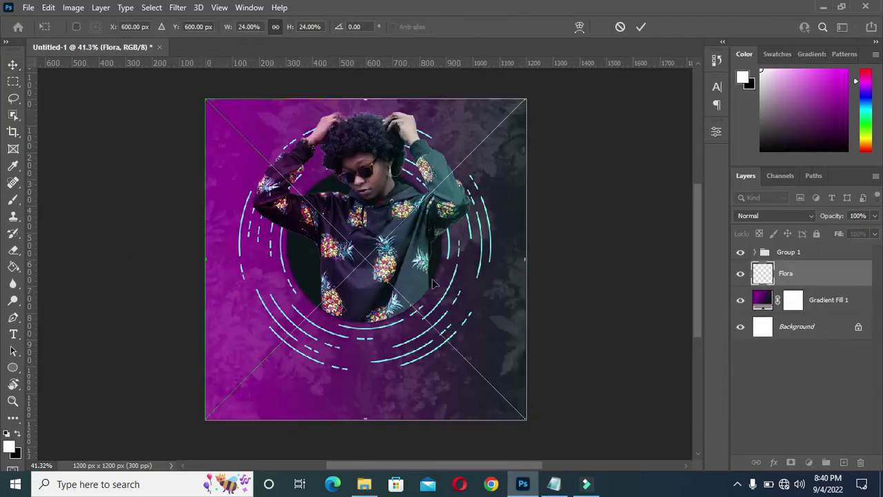
Commit the Flora placement and lower the layer's opacity to 22%
left_click(638, 26)
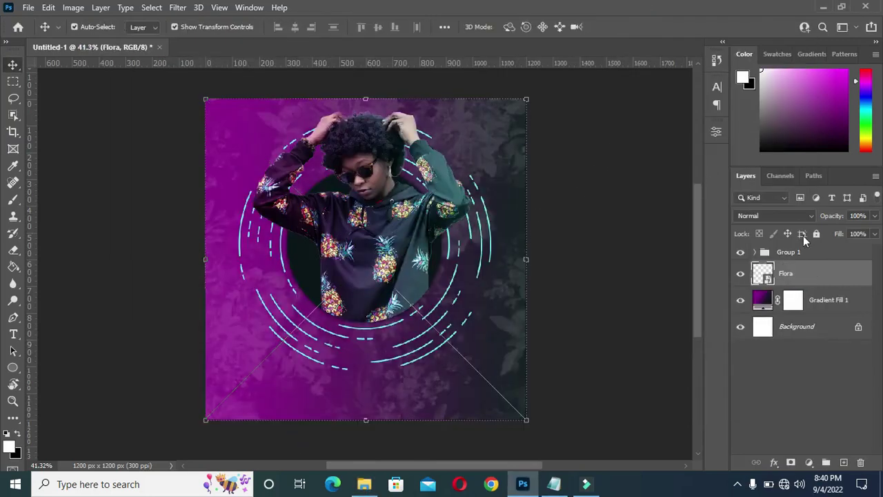
left_click(857, 216)
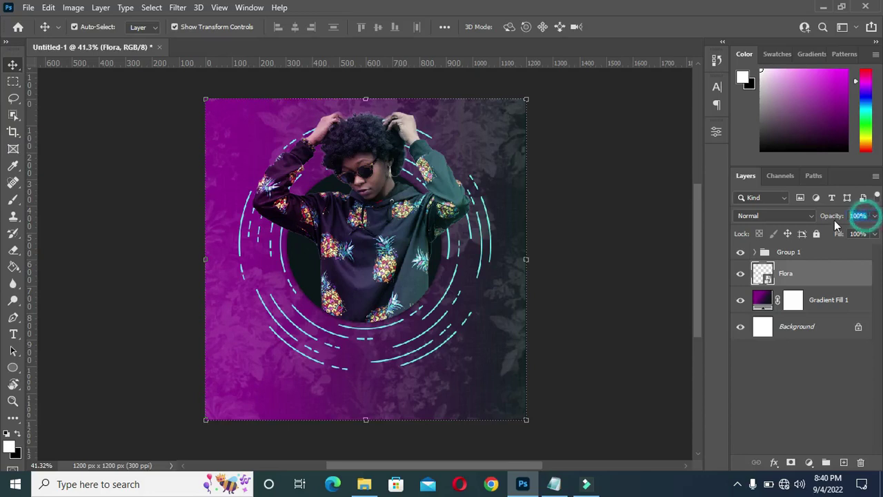
type("22")
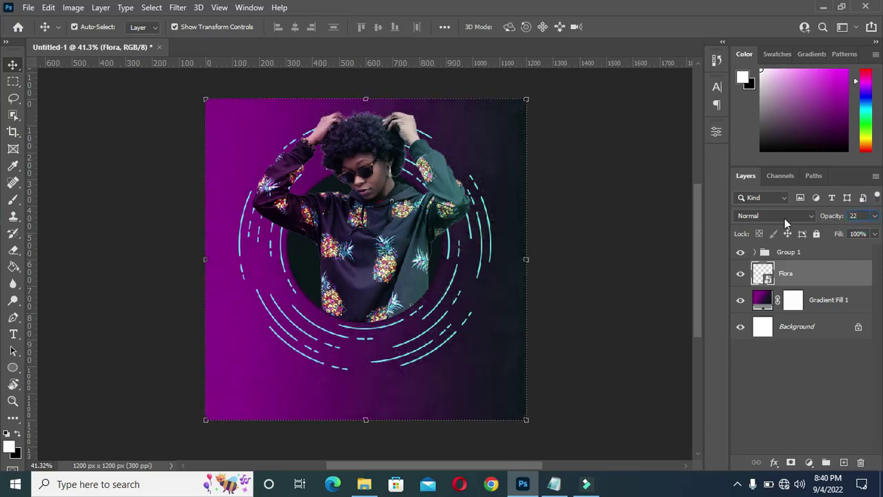
left_click(611, 191)
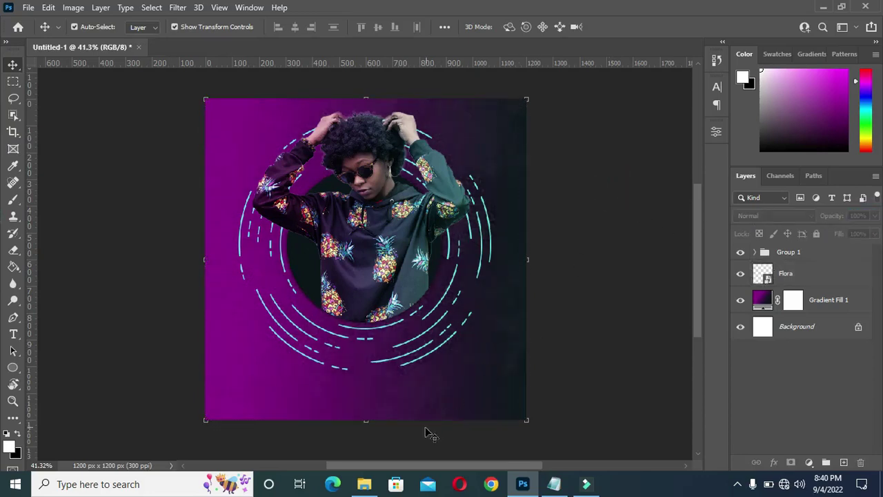
Drag the light-streak photo from the Birthday folder onto the flyer canvas
scroll(504, 68, "up", 1)
scroll(538, 90, "down", 1)
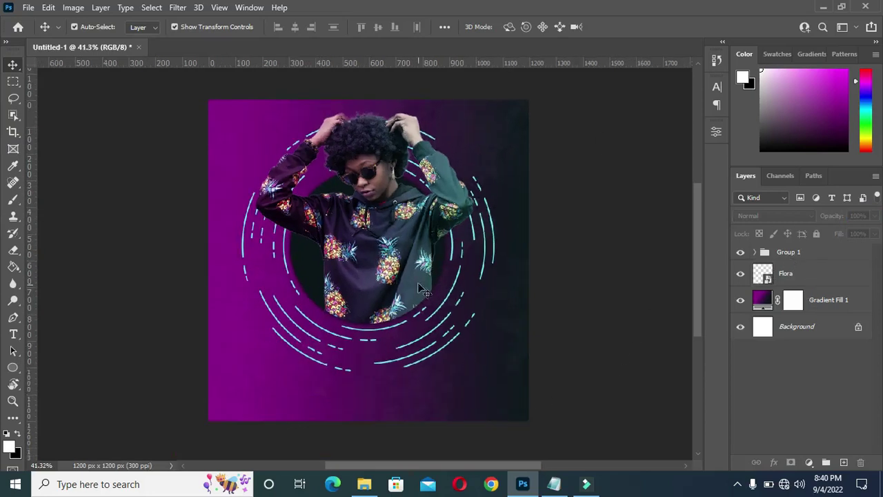
scroll(409, 269, "up", 2)
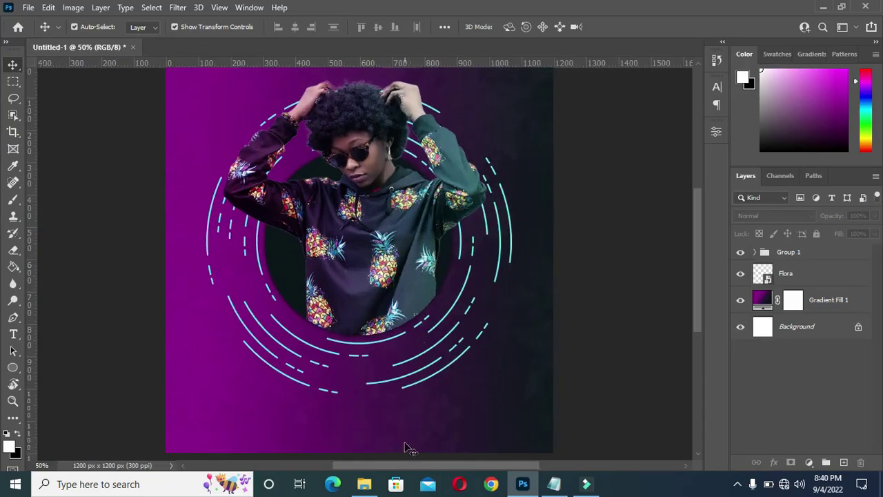
left_click(365, 483)
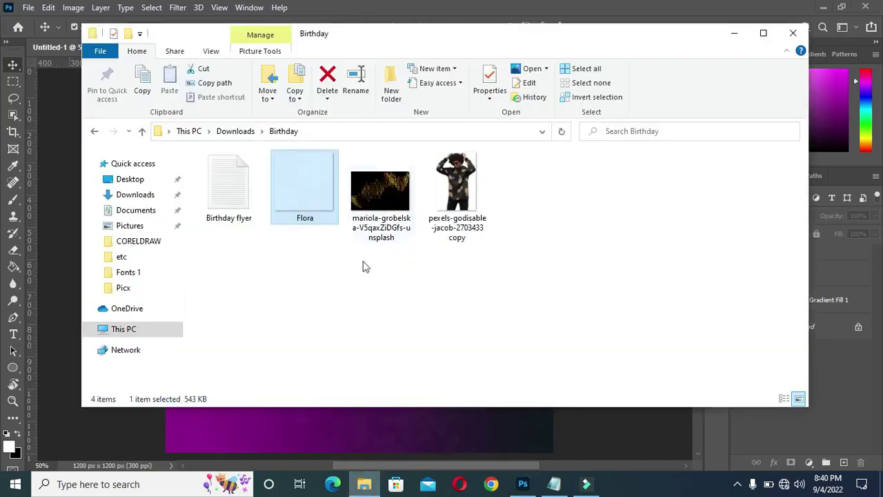
left_click(388, 198)
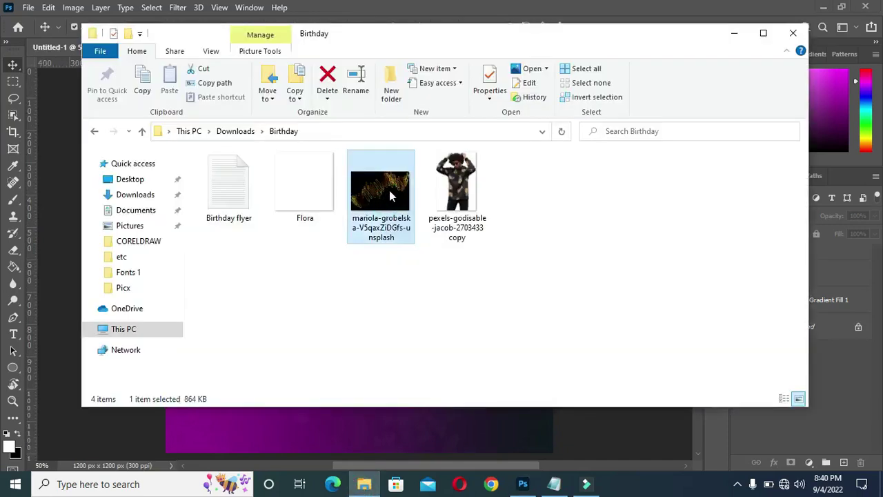
left_click_drag(389, 190, 165, 426)
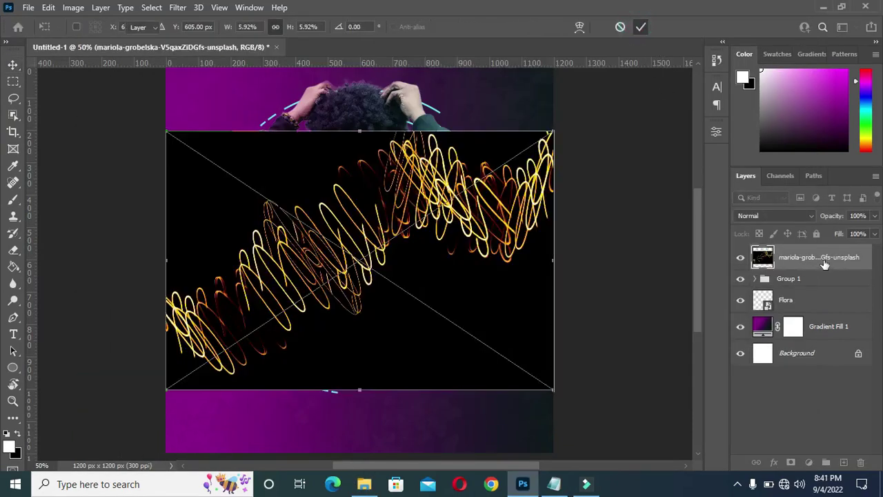
Commit the light-streak photo and move its layer just above the gradient background
key("Return")
left_click_drag(824, 264, 810, 312)
scroll(575, 265, "down", 1)
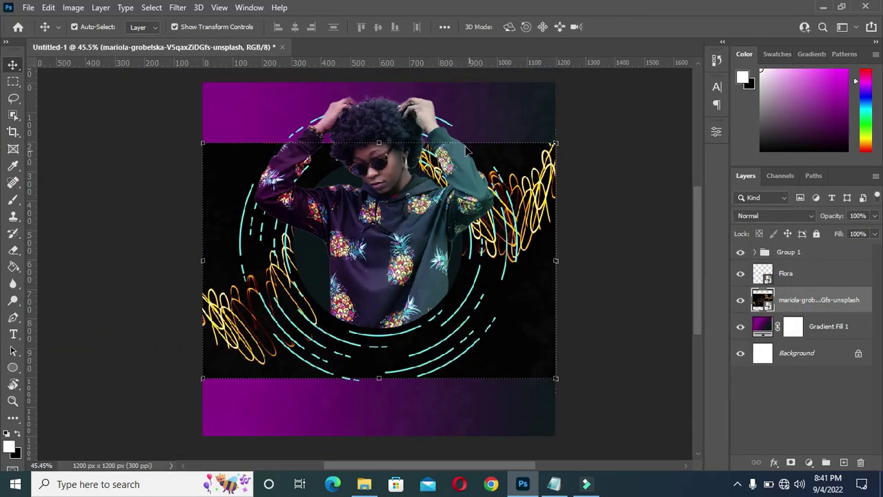
Stretch the streak photo vertically to cover the whole canvas and apply the transform
left_click_drag(380, 139, 382, 81)
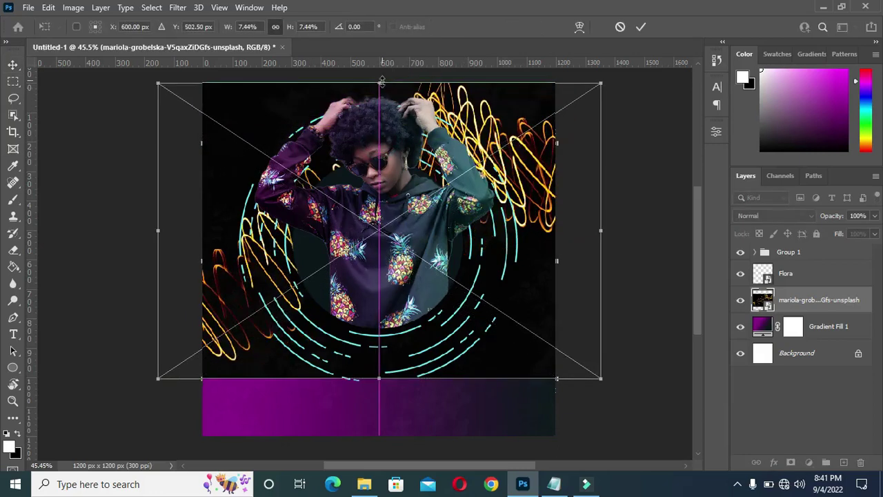
left_click_drag(379, 378, 379, 435)
left_click_drag(380, 82, 380, 75)
left_click_drag(379, 436, 379, 445)
left_click(640, 26)
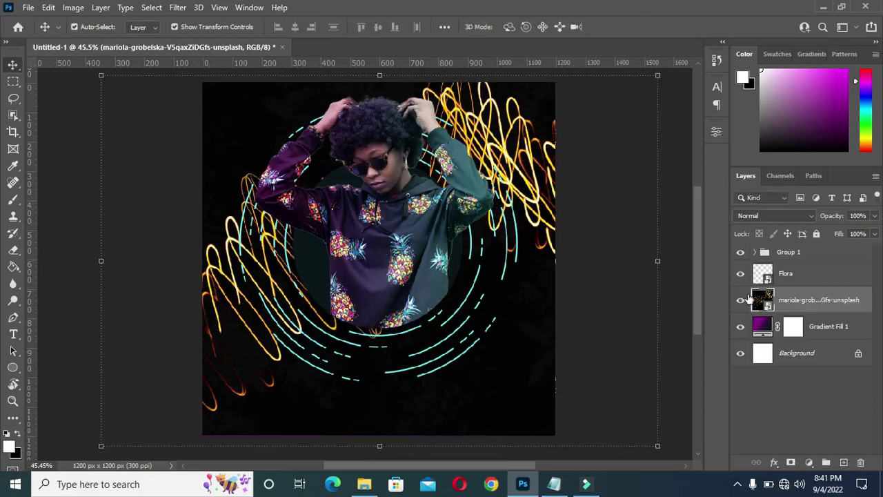
left_click(773, 218)
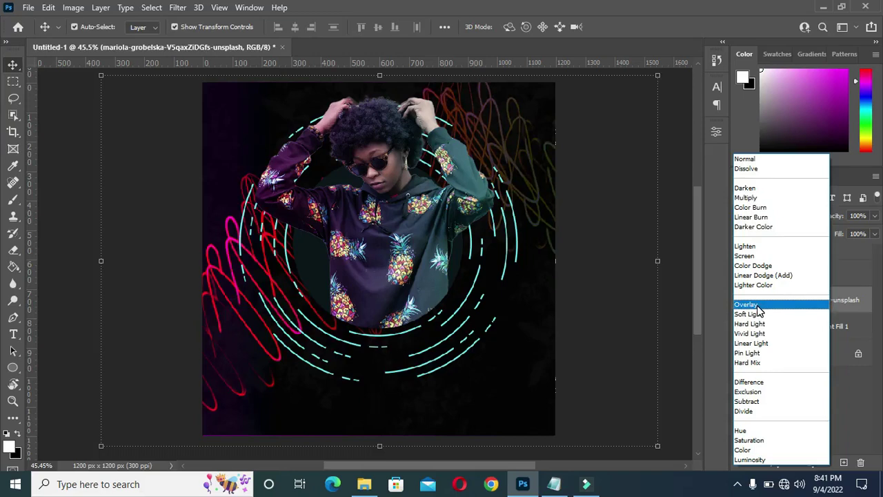
Set the streaks layer to Overlay at 100% opacity and commit its placement
left_click(758, 311)
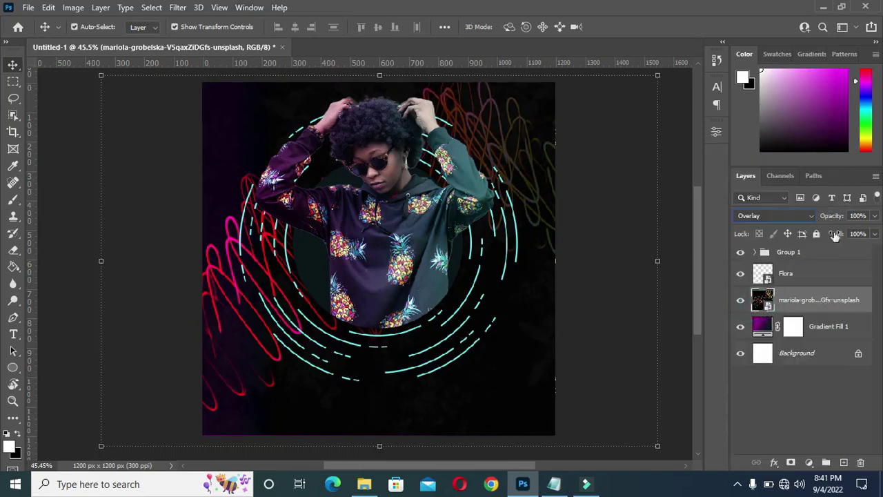
left_click(864, 216)
type("50")
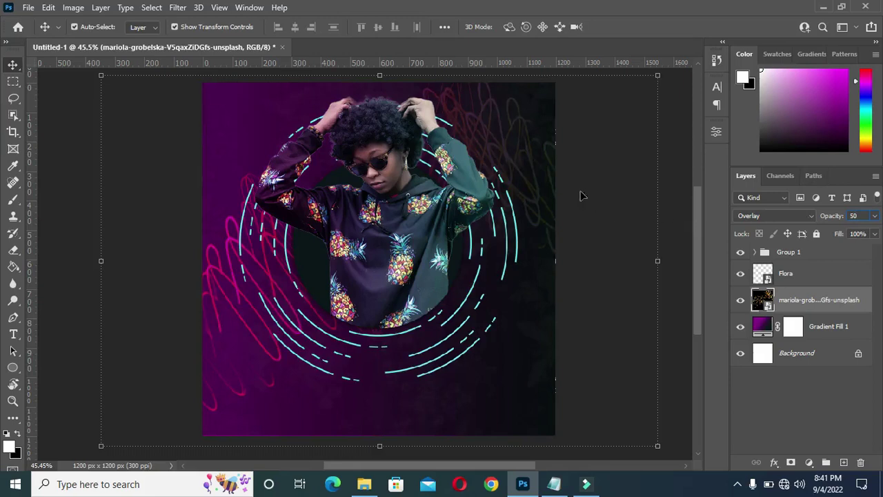
left_click_drag(831, 218, 844, 219)
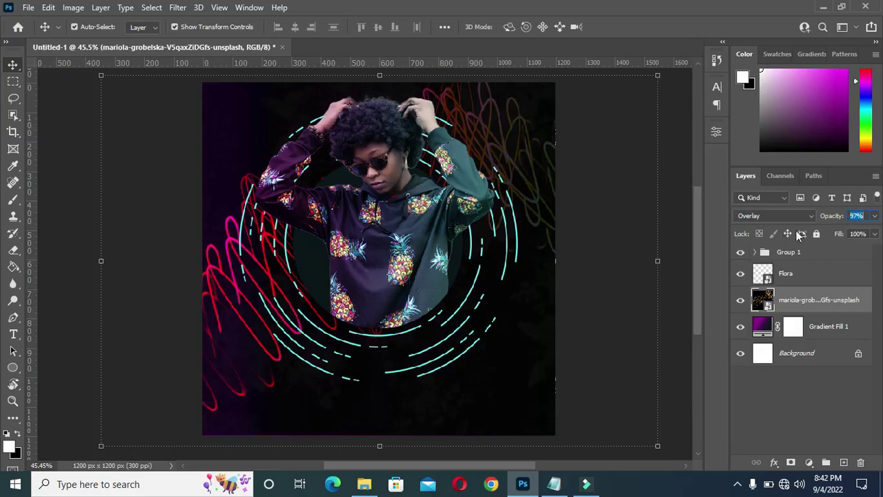
left_click_drag(830, 218, 836, 218)
left_click(63, 241)
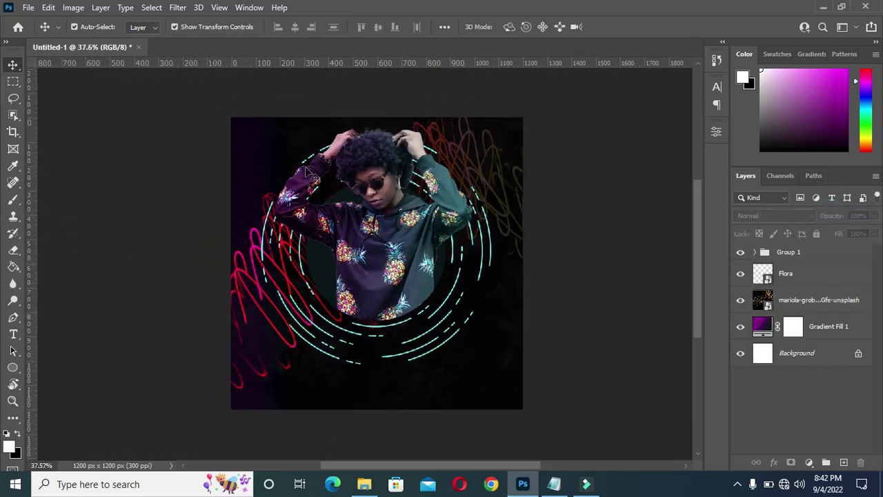
Apply a Gaussian Blur of roughly 4.6 px to the neon streaks layer
scroll(216, 67, "up", 1)
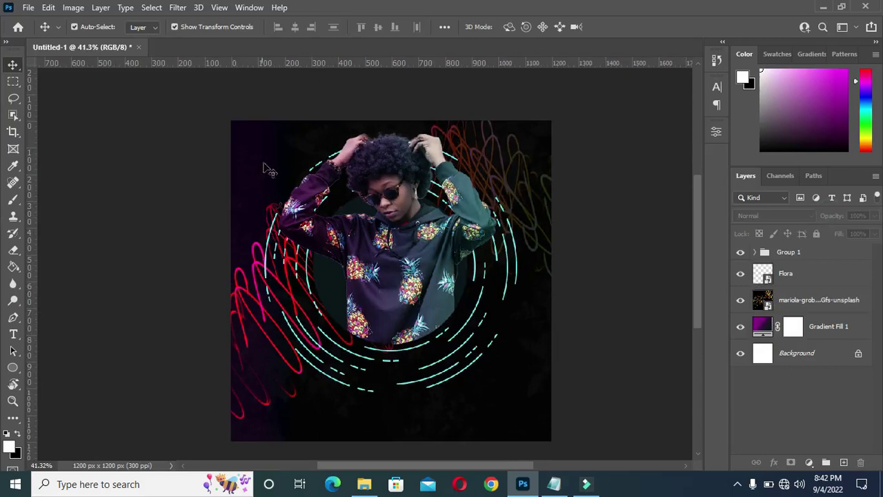
left_click(181, 9)
left_click(807, 302)
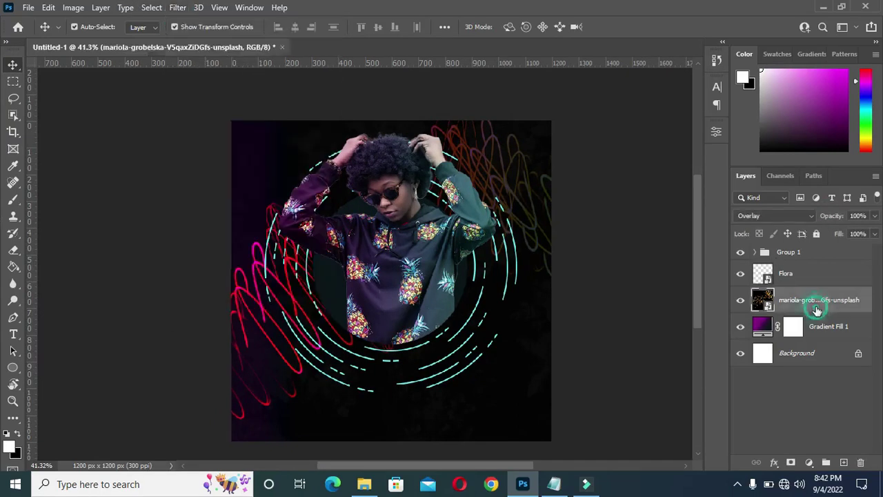
left_click(178, 8)
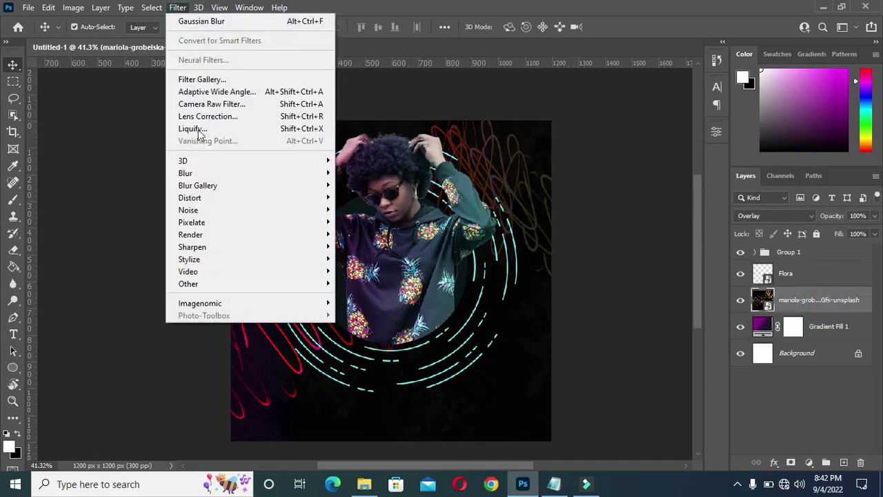
mouse_move(207, 173)
left_click(370, 222)
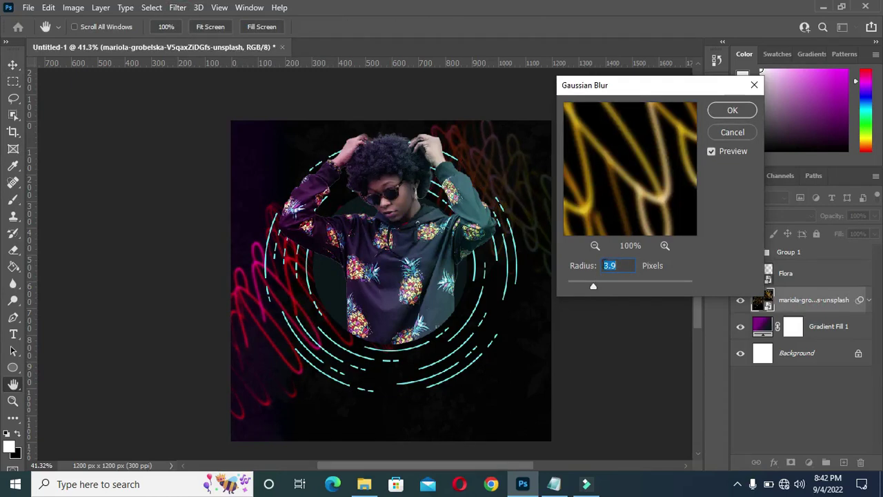
left_click_drag(594, 287, 597, 287)
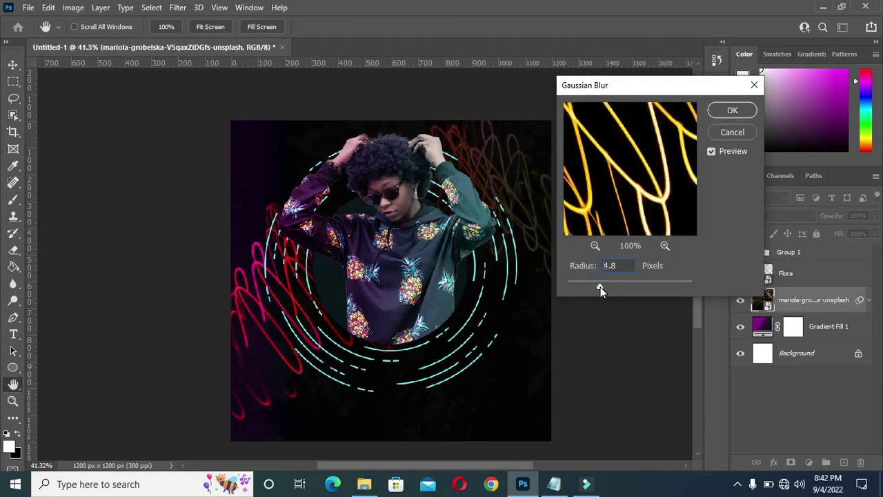
left_click(732, 112)
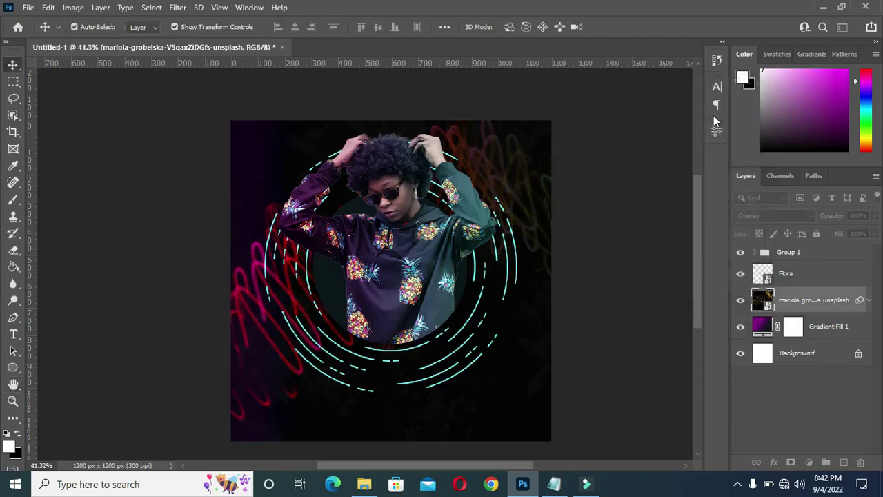
Collapse the streaks layer's filter list, then create Layer 1 and place it below Group 1
scroll(421, 368, "up", 1)
scroll(421, 367, "up", 1)
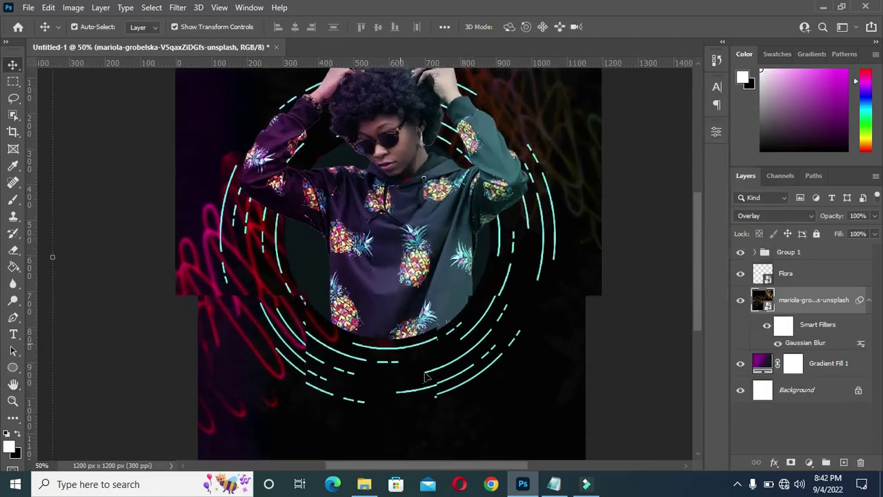
left_click(635, 294)
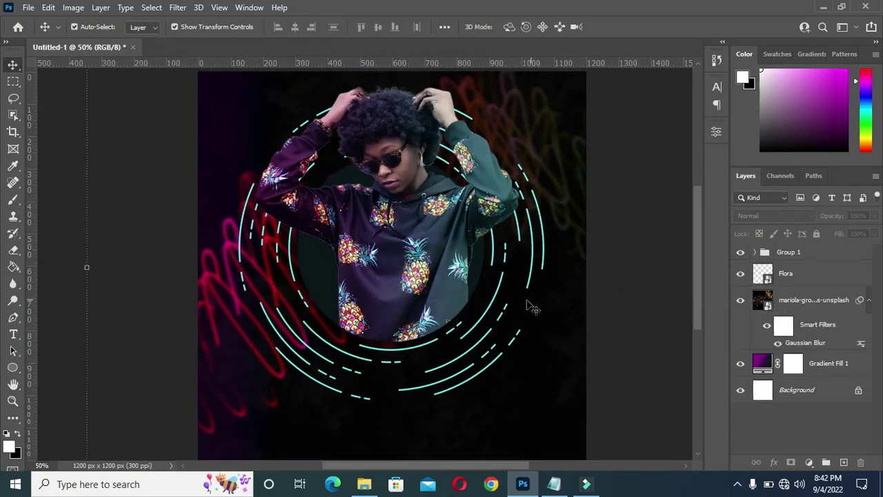
scroll(511, 310, "down", 1)
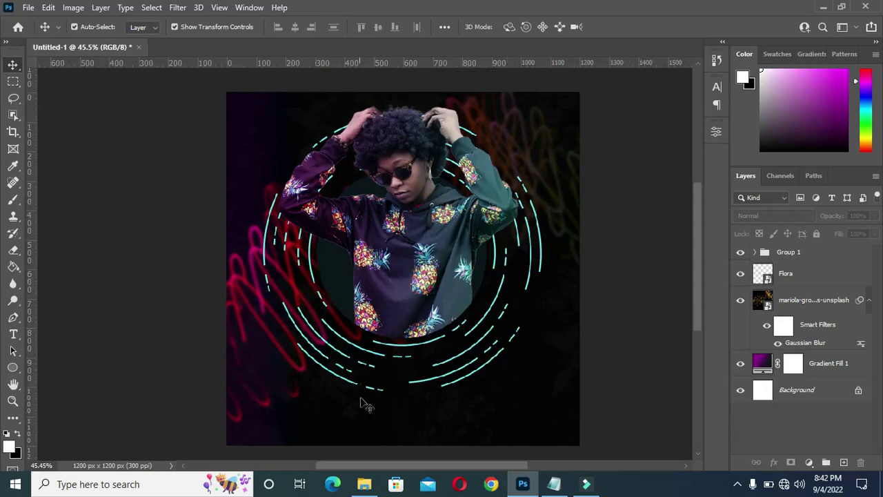
mouse_move(363, 486)
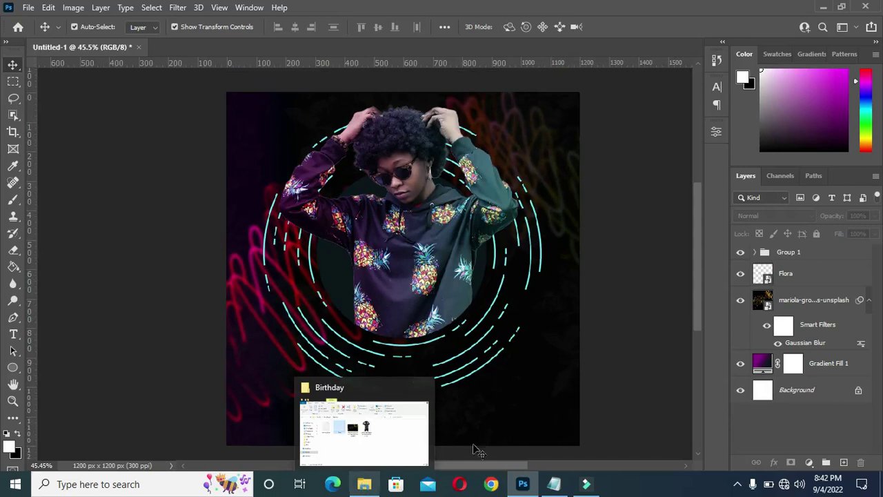
left_click(868, 299)
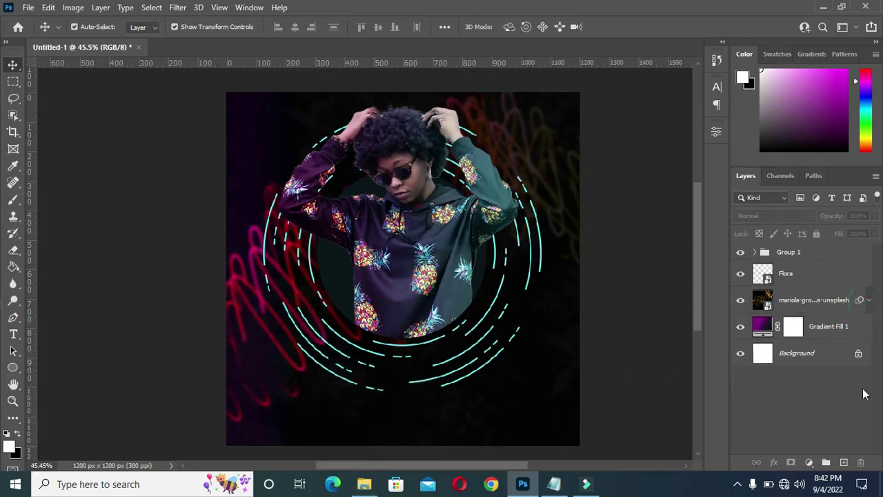
left_click(843, 462)
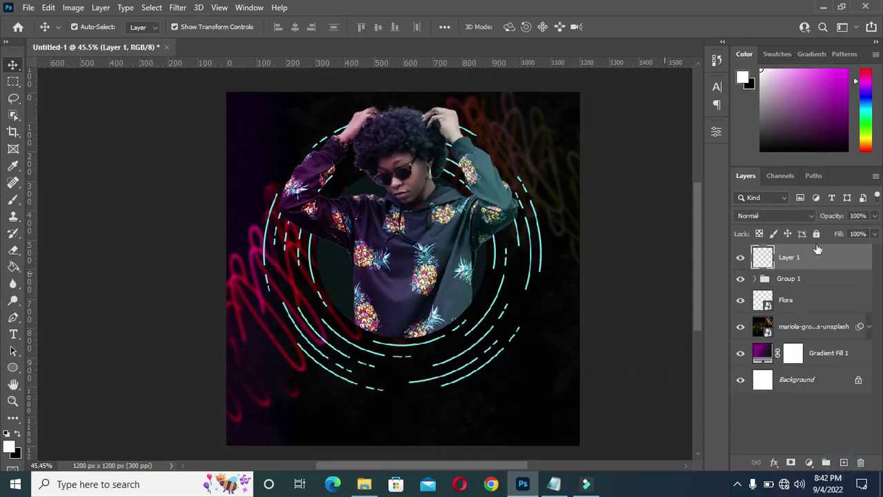
left_click_drag(831, 262, 814, 290)
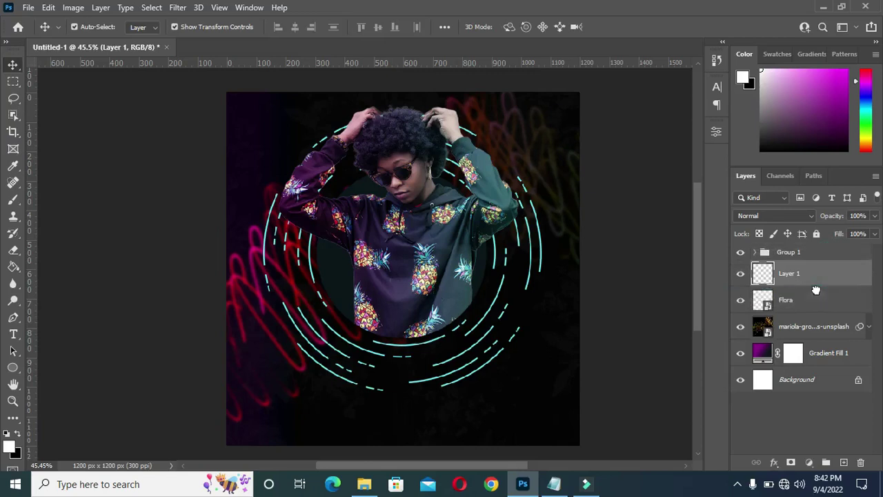
scroll(448, 270, "down", 1)
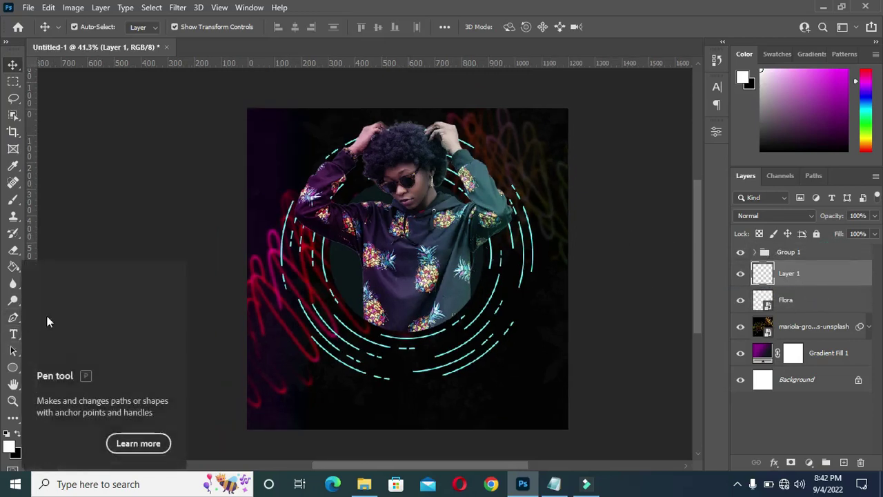
Switch the Pen tool to Shape mode and start the wave with a left point and a downward curve
left_click(13, 318)
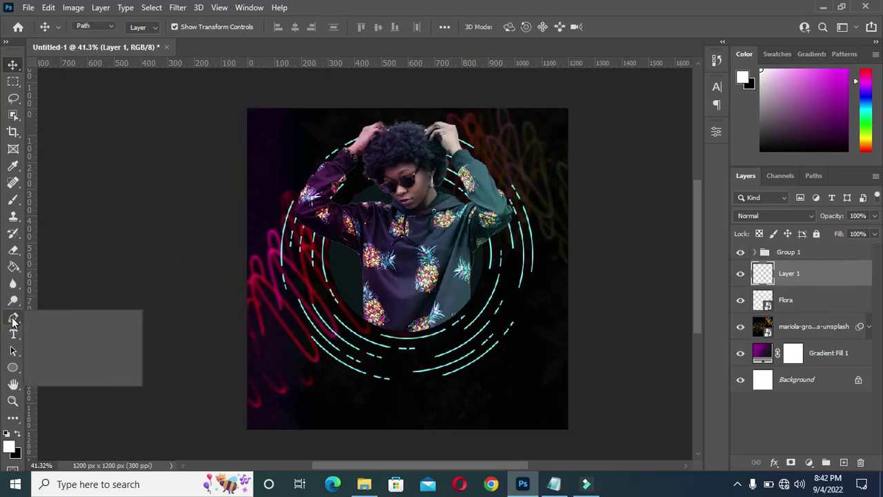
left_click(112, 26)
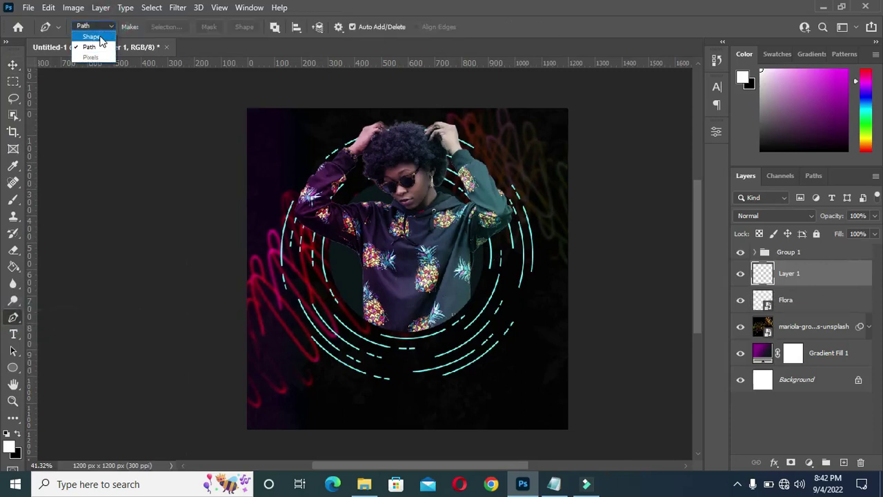
left_click(86, 32)
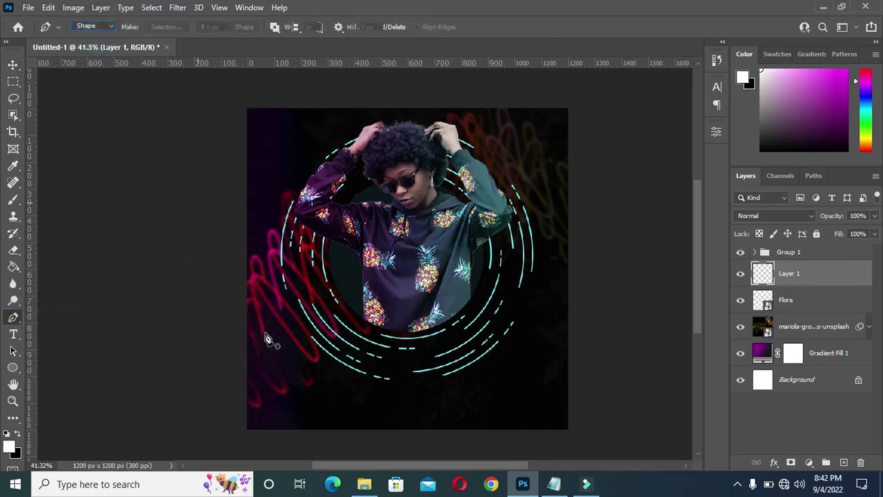
left_click(220, 380)
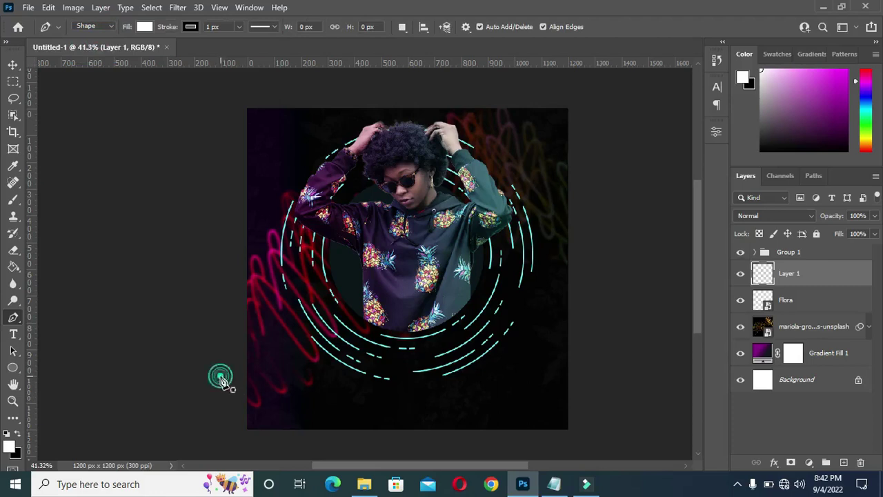
left_click_drag(384, 394, 513, 437)
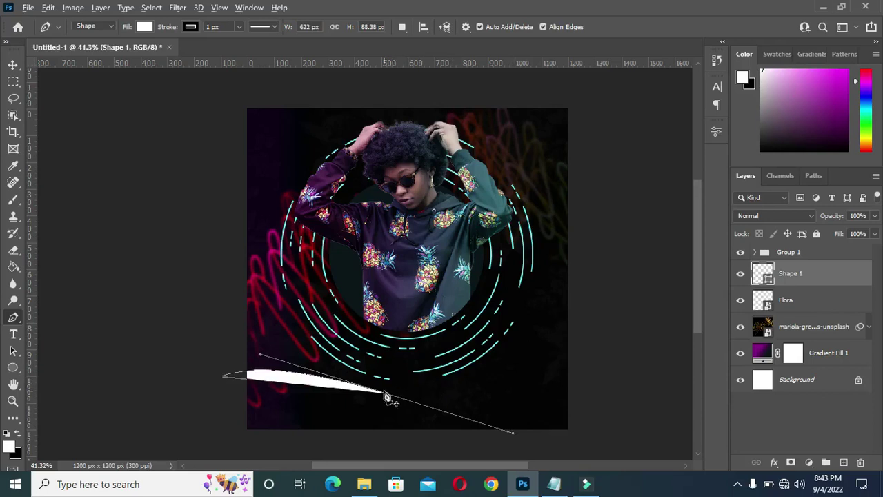
Extend the white wave rightward with curved anchors past the flyer's right edge
scroll(404, 401, "up", 1)
scroll(384, 424, "up", 1)
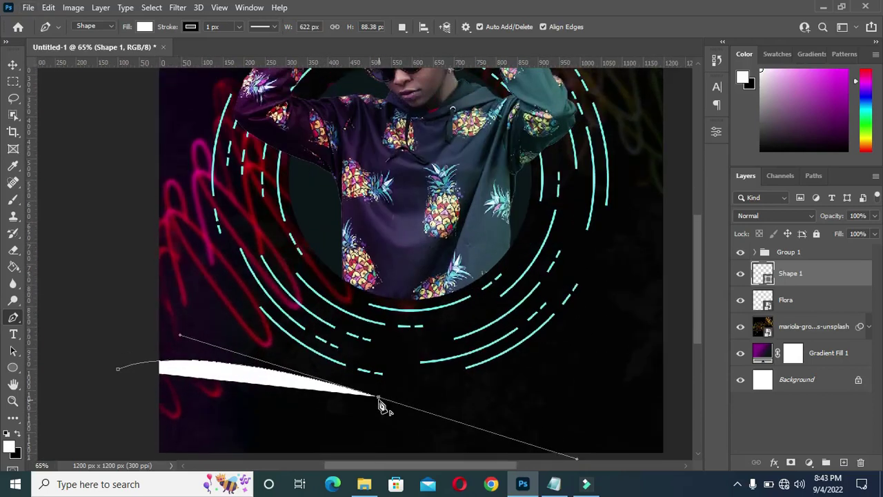
left_click(379, 400, "alt")
left_click_drag(547, 364, 602, 312)
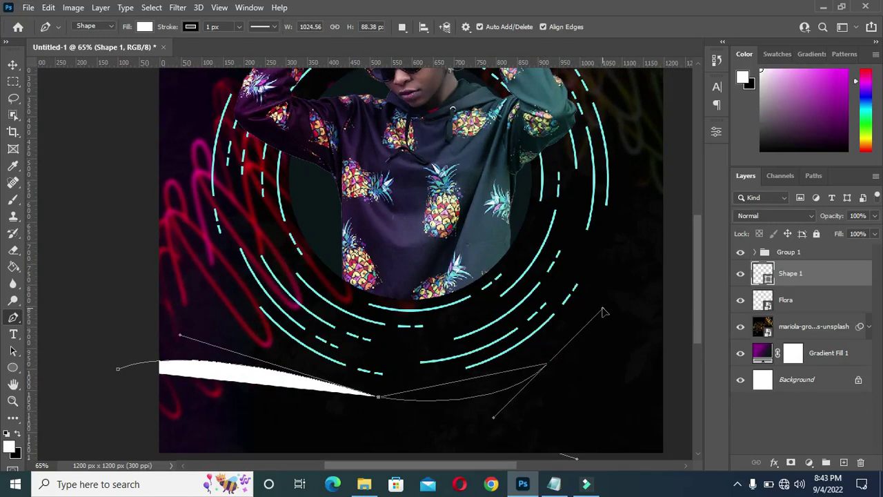
left_click_drag(603, 313, 602, 313)
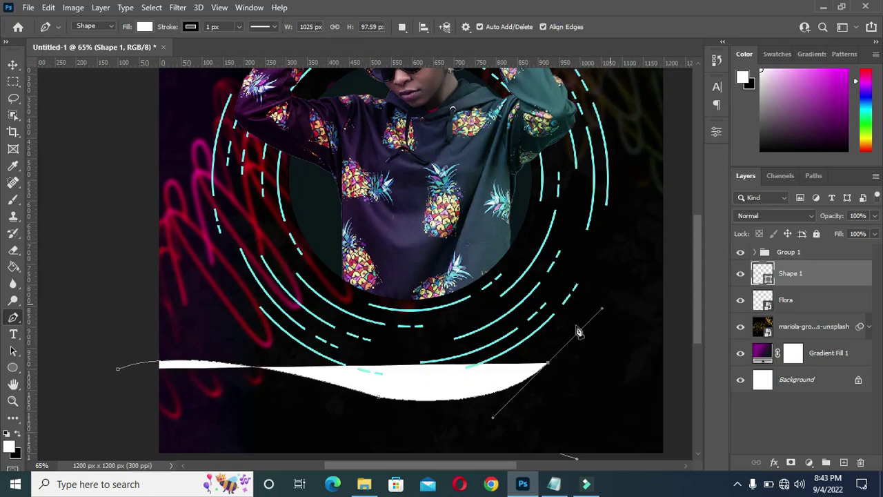
left_click(547, 365, "alt")
scroll(601, 320, "down", 1, "alt")
left_click_drag(670, 348, 666, 388)
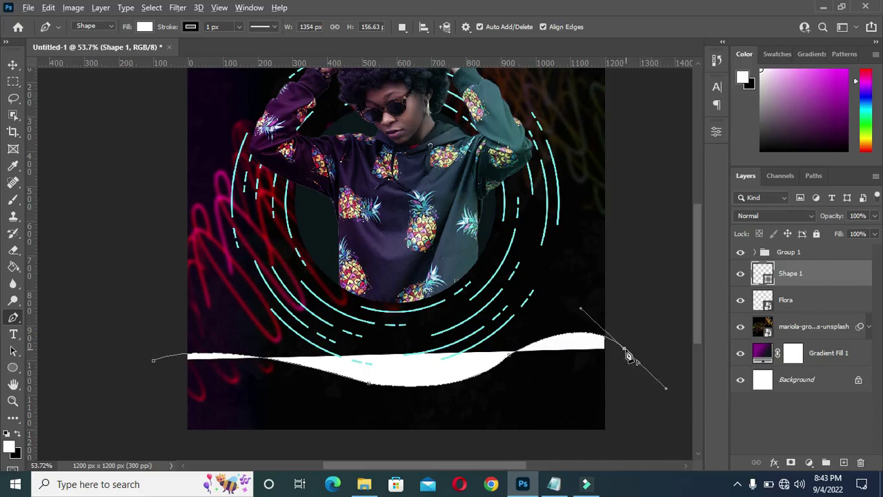
Extend the wave path with anchors below the canvas bottom and close it at its starting anchor
left_click(623, 351)
left_click(623, 350)
left_click(625, 445)
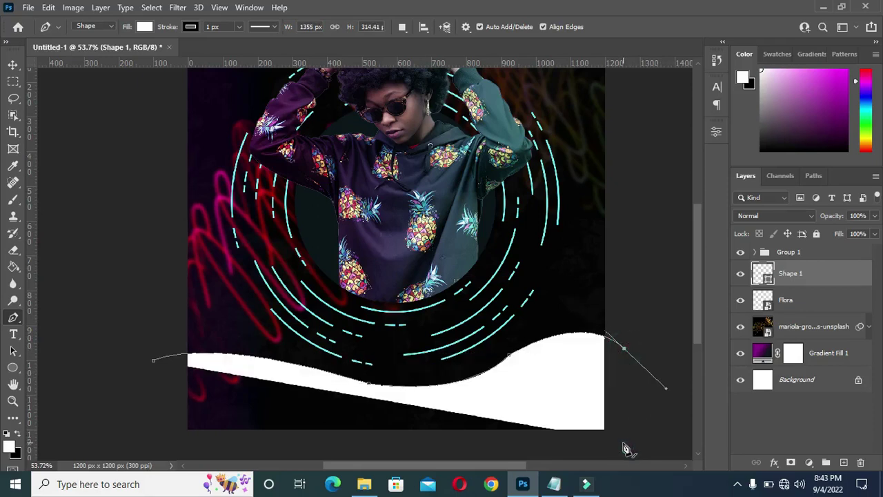
left_click(278, 450)
left_click(148, 445)
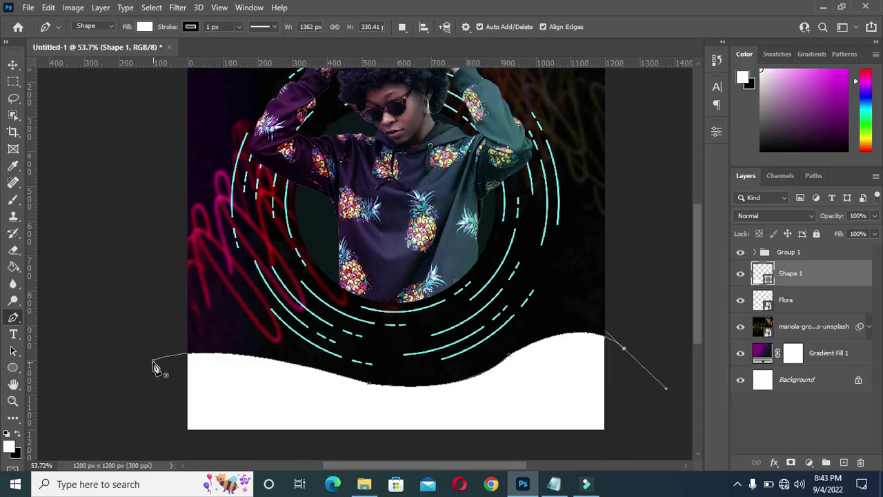
left_click(153, 361)
scroll(155, 361, "down", 1)
scroll(369, 224, "down", 1)
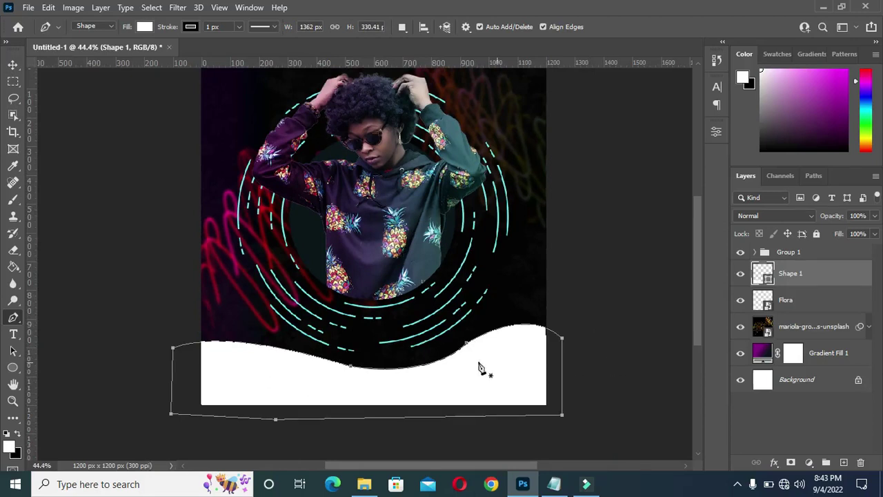
Curve the wave's top edge into a smooth wave by pulling out direction handles and adding a middle anchor
right_click(19, 322)
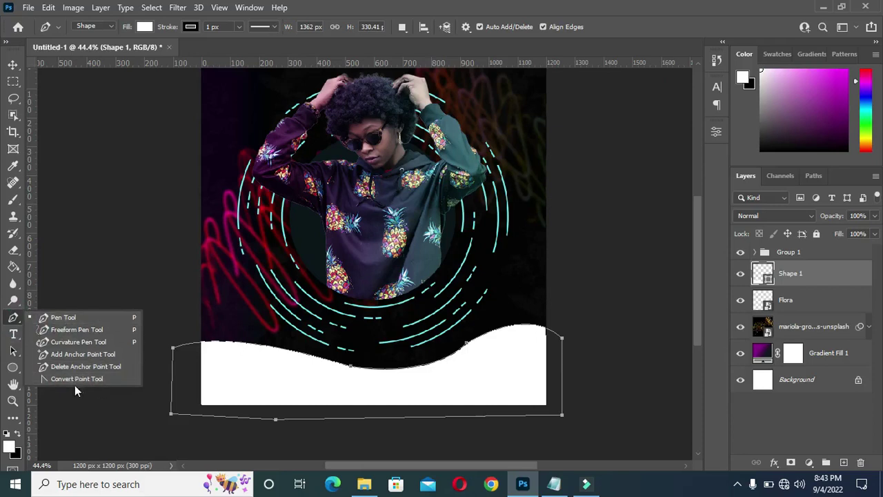
left_click(59, 318)
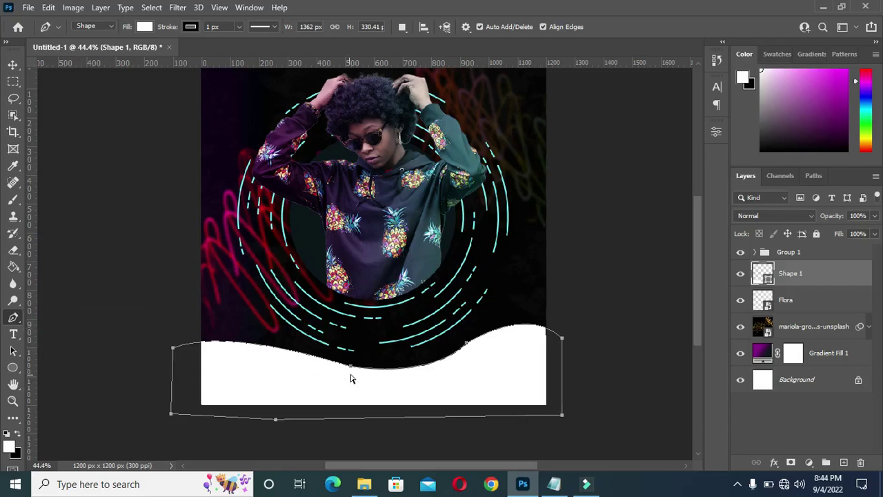
left_click_drag(466, 344, 414, 380)
scroll(455, 358, "up", 1)
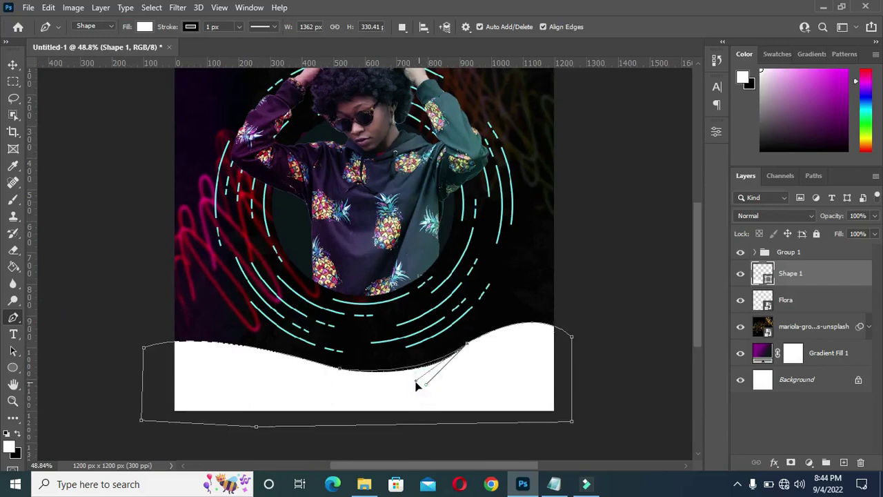
left_click(340, 372)
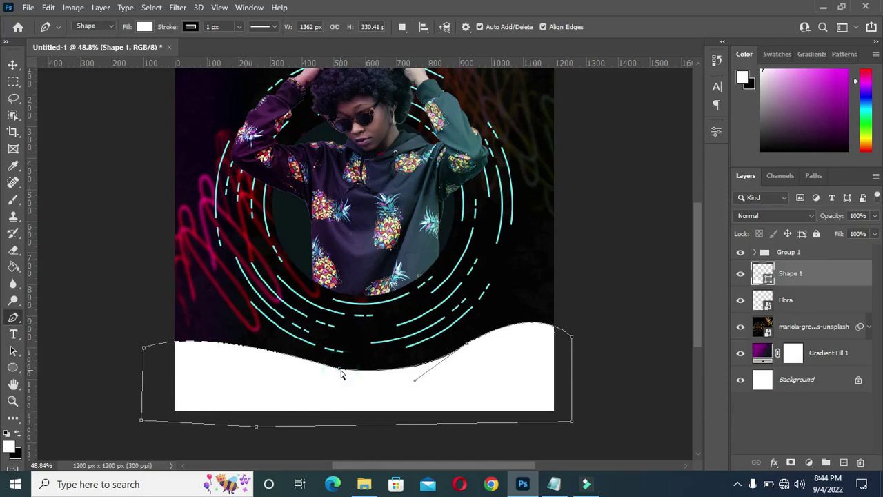
scroll(340, 374, "up", 1)
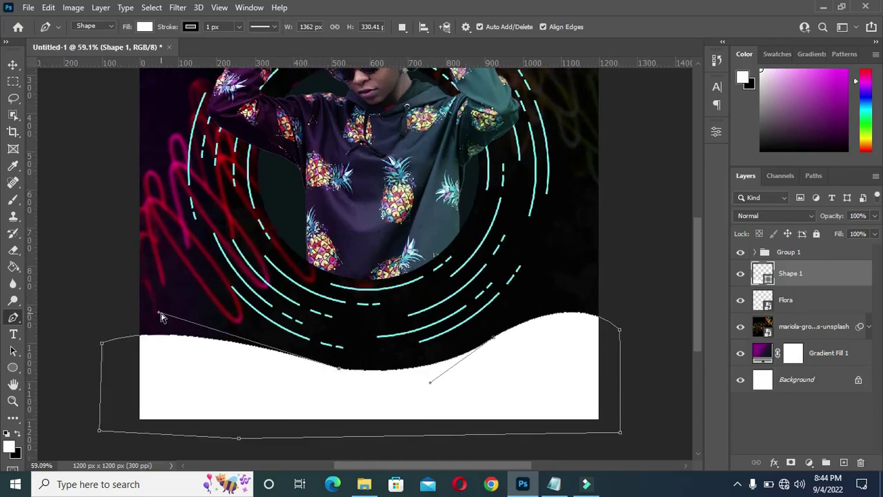
left_click_drag(159, 316, 131, 285)
scroll(321, 301, "down", 2)
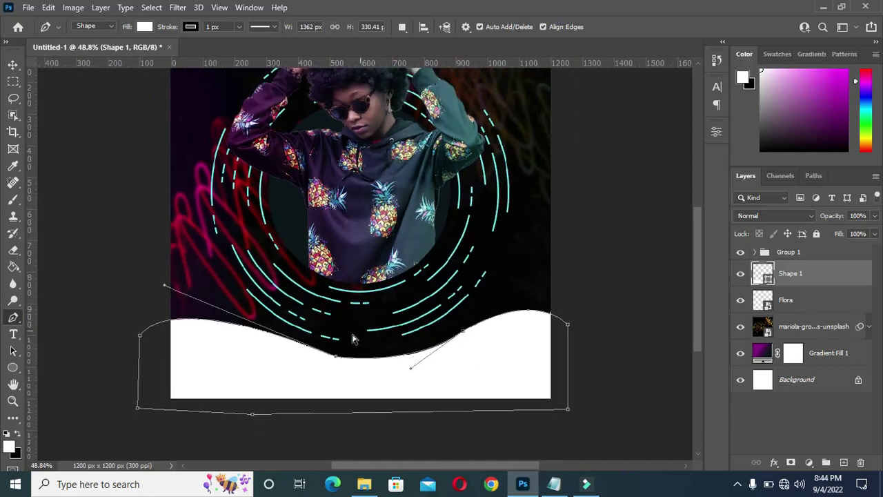
left_click_drag(336, 359, 340, 352)
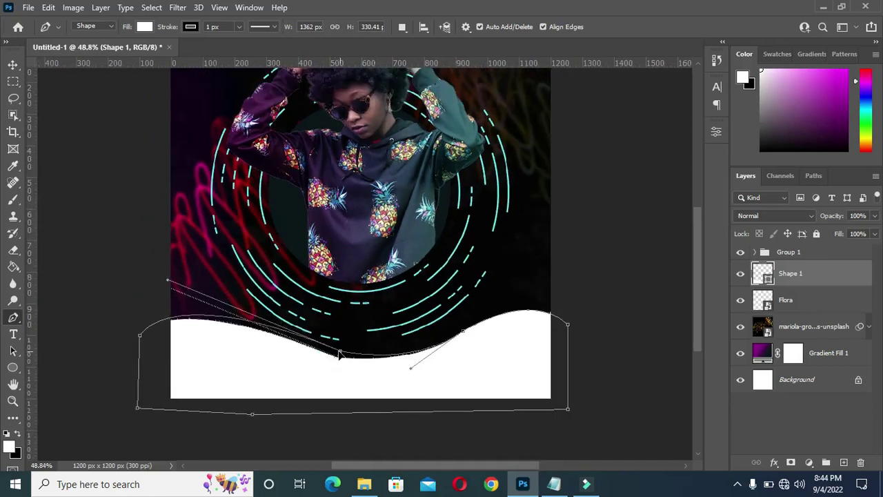
left_click_drag(464, 336, 412, 366)
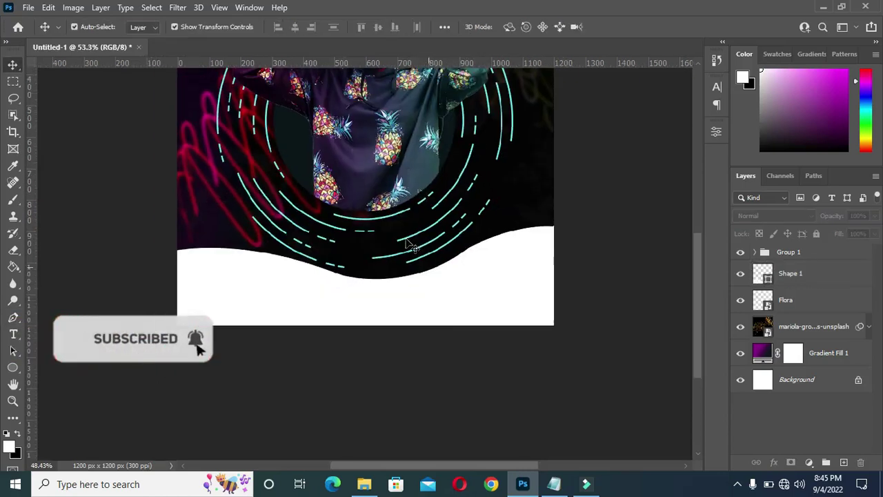
Duplicate the white wave layer, rasterize the copy and fill it black with the Paint Bucket
left_click(811, 273)
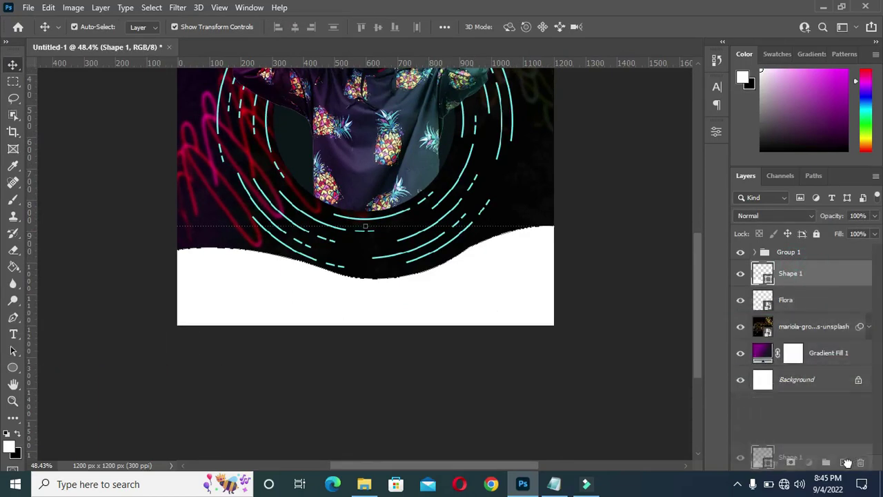
left_click_drag(845, 463, 846, 463)
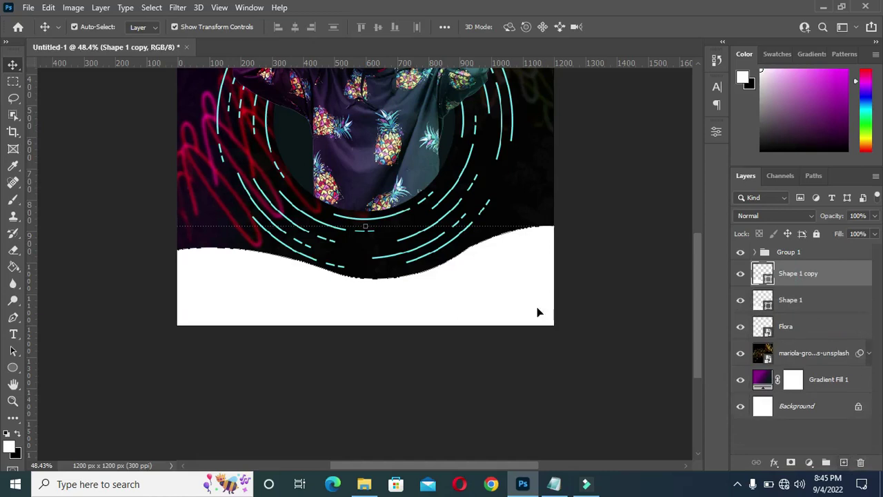
left_click(13, 269)
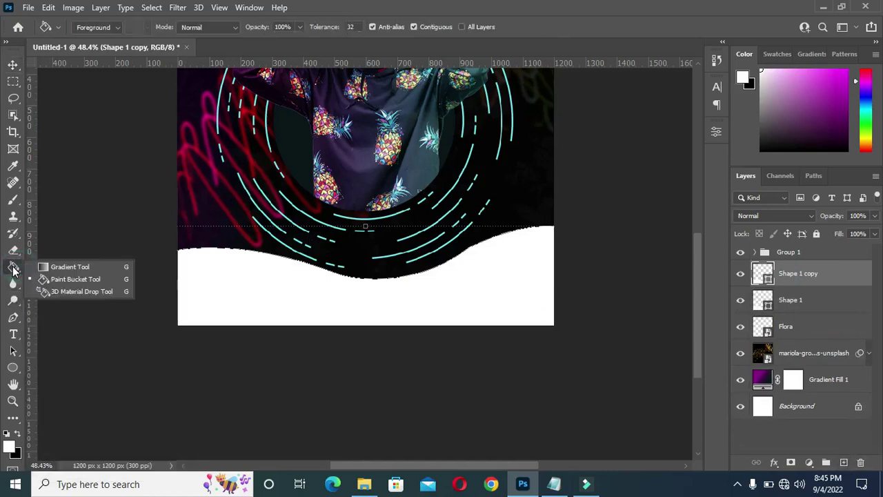
left_click(46, 281)
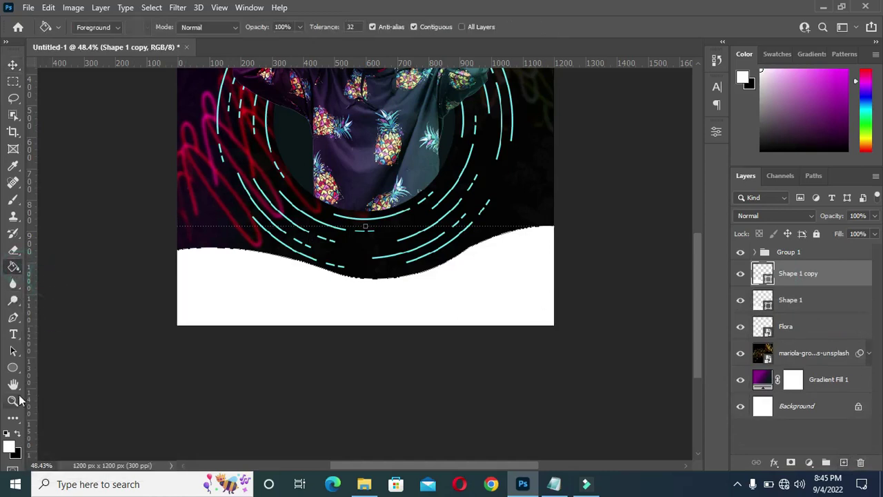
left_click(18, 433)
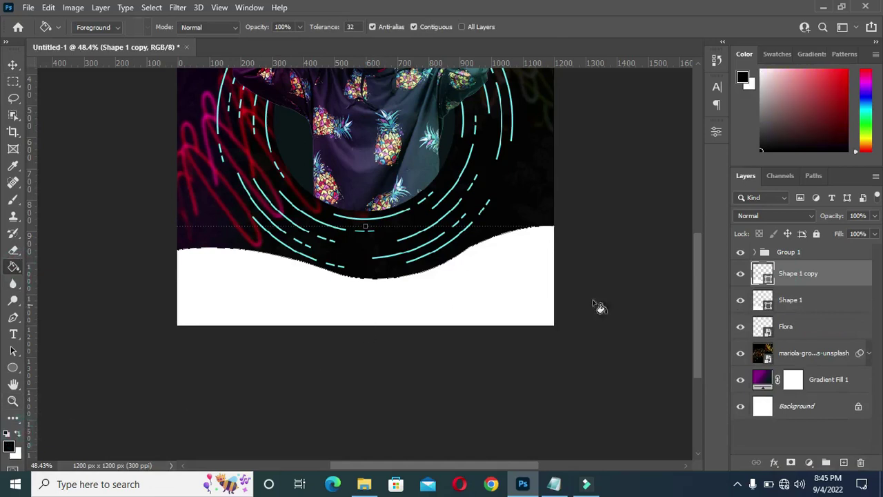
left_click(400, 301)
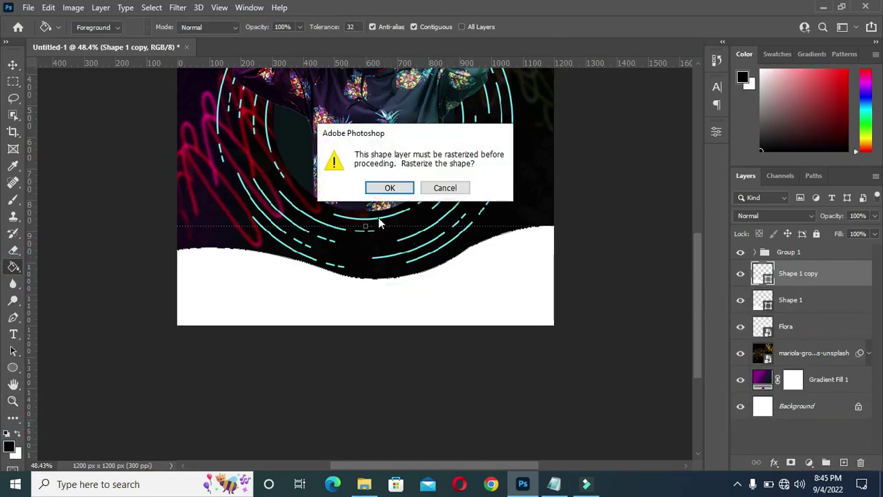
left_click(389, 187)
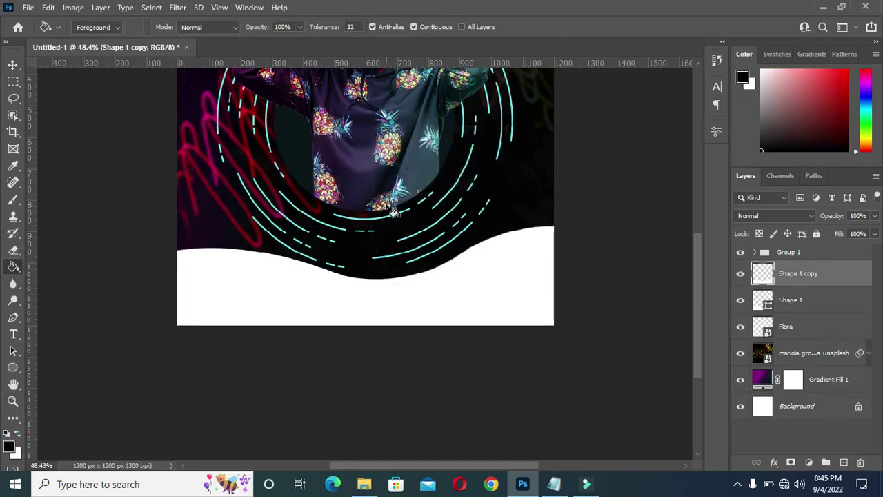
left_click(363, 310)
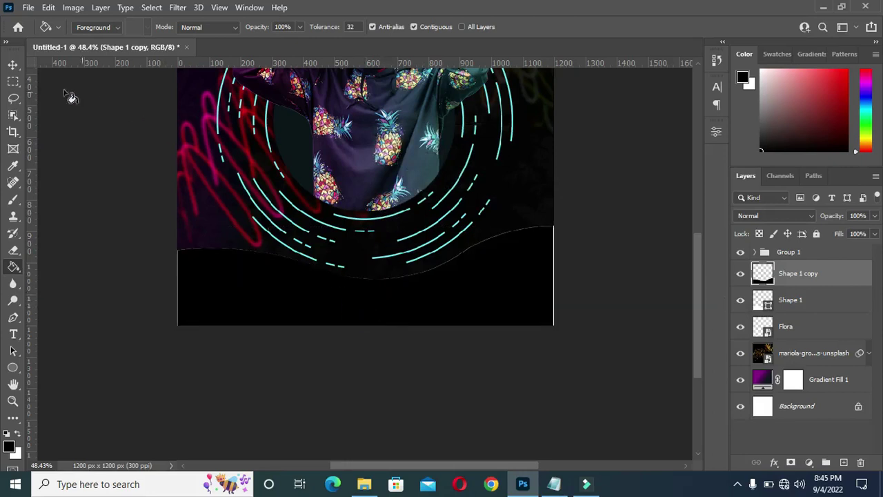
left_click(13, 64)
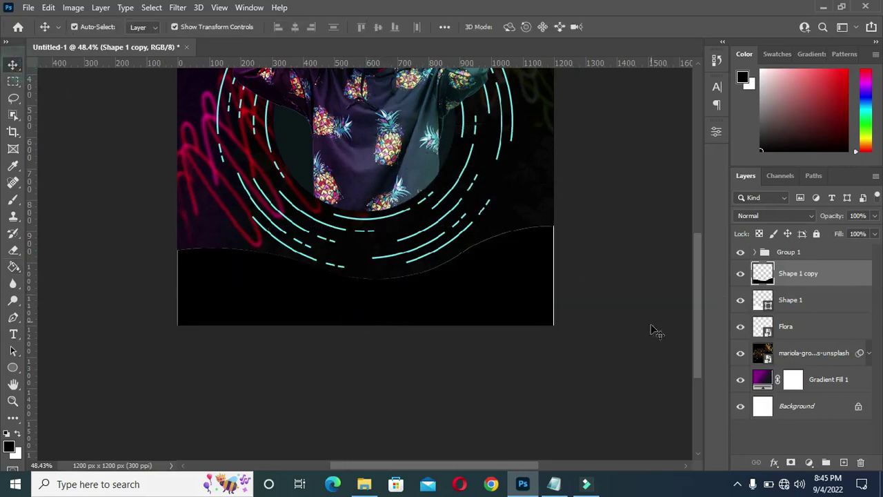
Free Transform the black wave copy: stretch it taller, tilt it and move it right and down
left_click(509, 294)
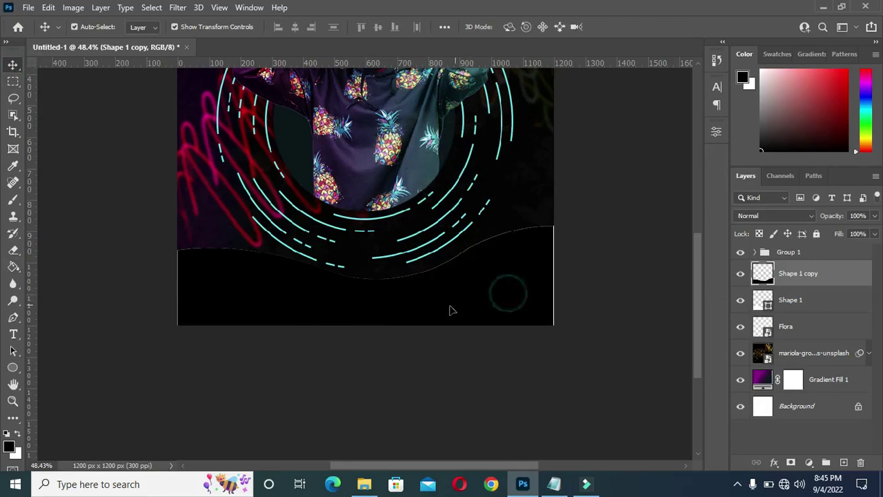
scroll(388, 336, "up", 2)
left_click_drag(351, 345, 350, 394)
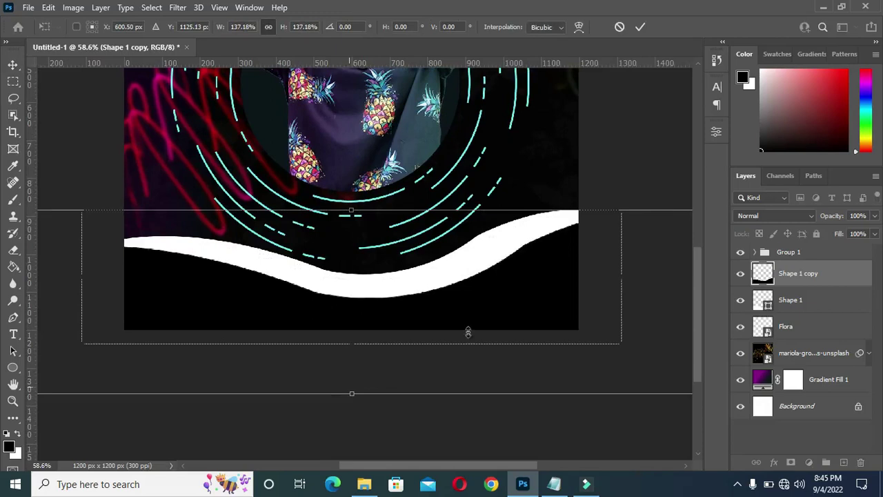
scroll(572, 167, "down", 1)
scroll(573, 168, "down", 4)
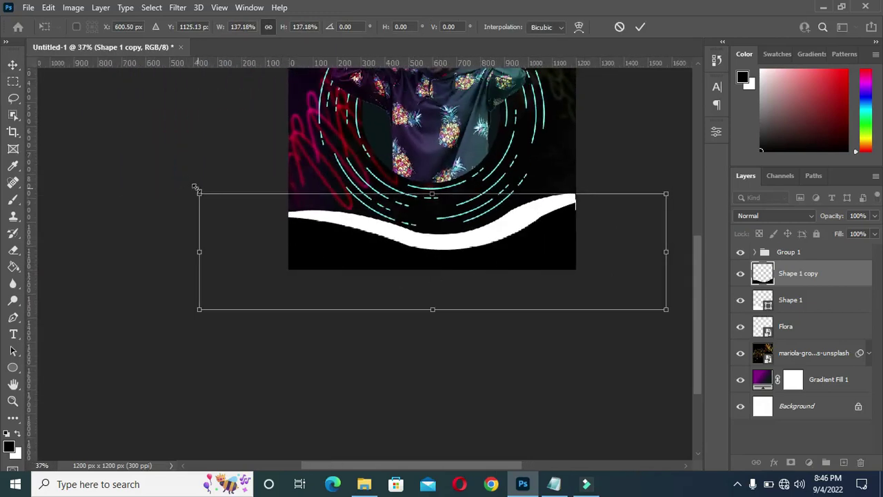
left_click_drag(193, 186, 163, 231)
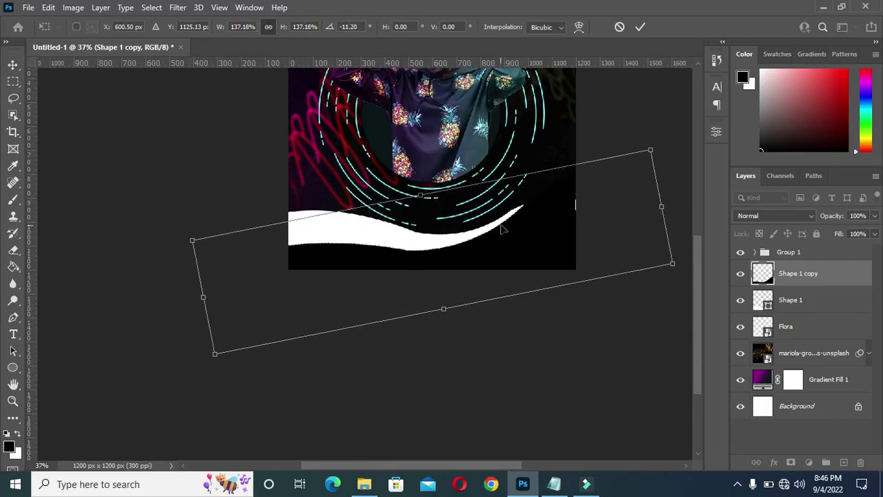
left_click_drag(542, 245, 626, 256)
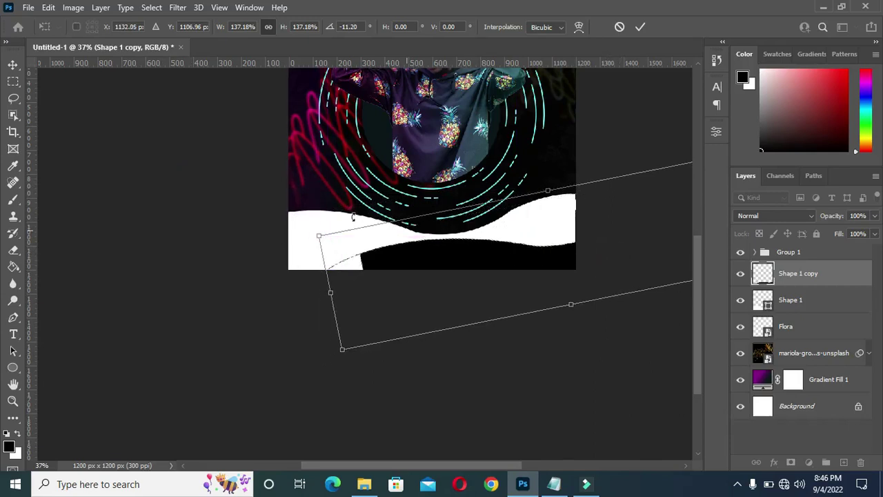
left_click_drag(304, 235, 272, 267)
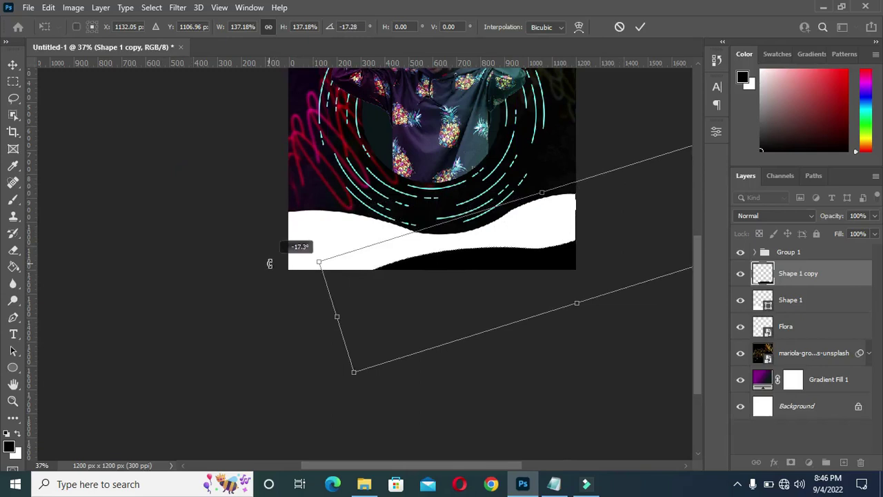
scroll(203, 246, "down", 2)
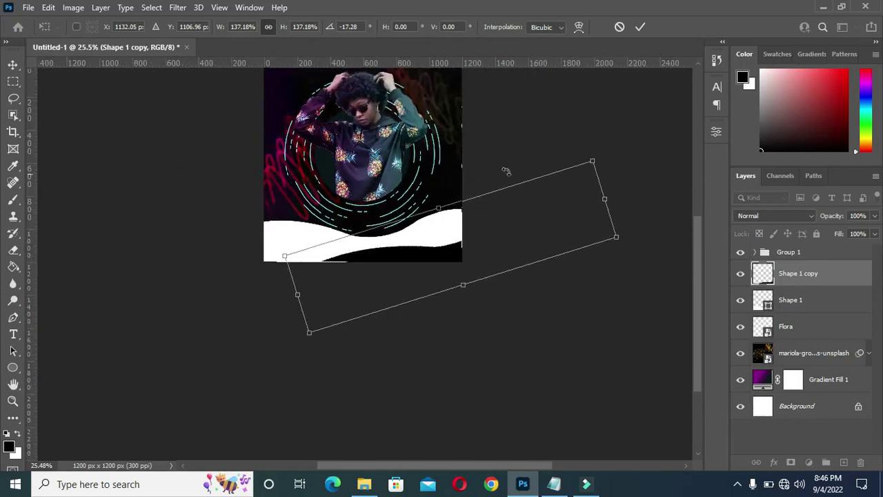
scroll(522, 178, "up", 2)
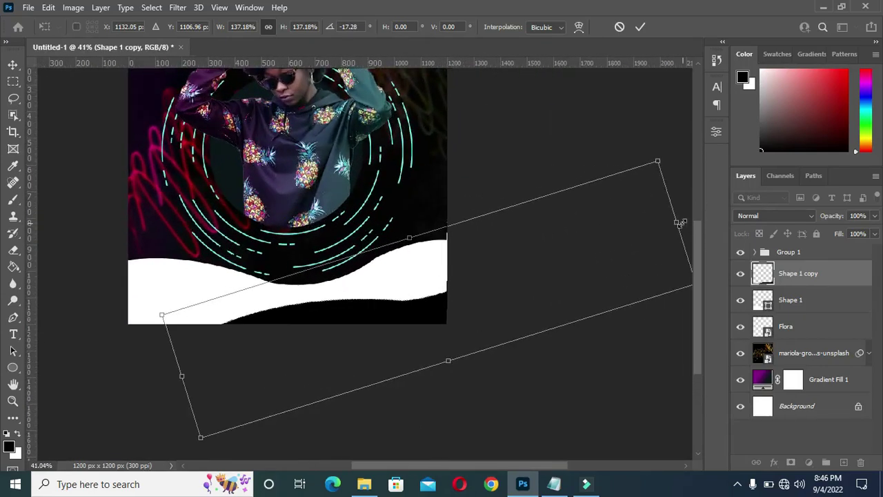
Fine-tune the copy to 111.63% scale at about -18° and commit the transform
left_click_drag(679, 222, 565, 256)
left_click_drag(422, 308, 410, 302)
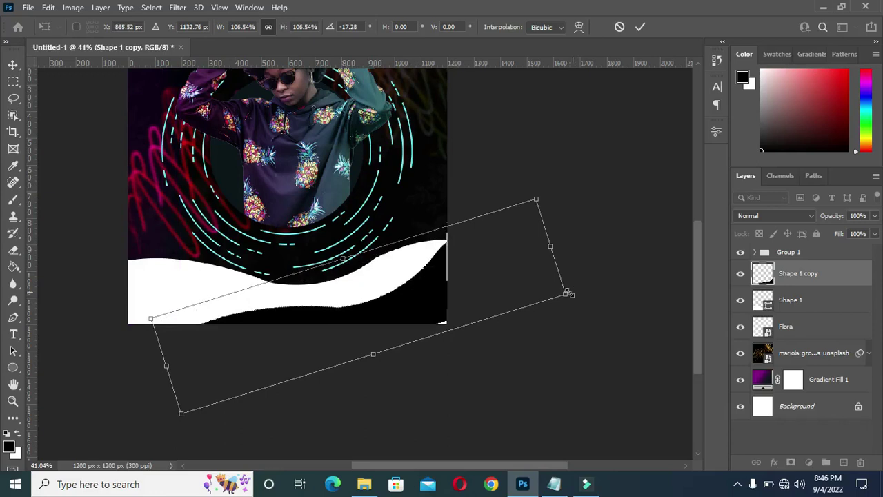
left_click_drag(566, 295, 584, 293)
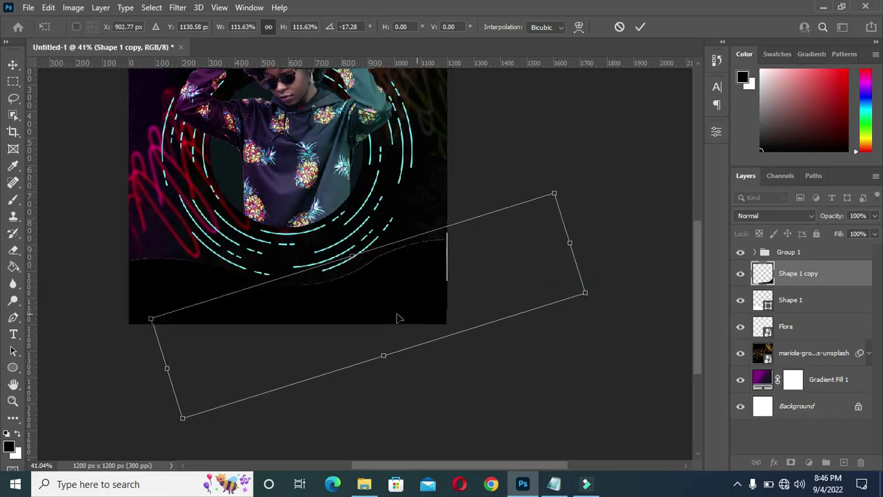
left_click_drag(397, 315, 401, 314)
left_click_drag(611, 292, 634, 293)
left_click_drag(427, 308, 429, 310)
scroll(585, 115, "up", 2)
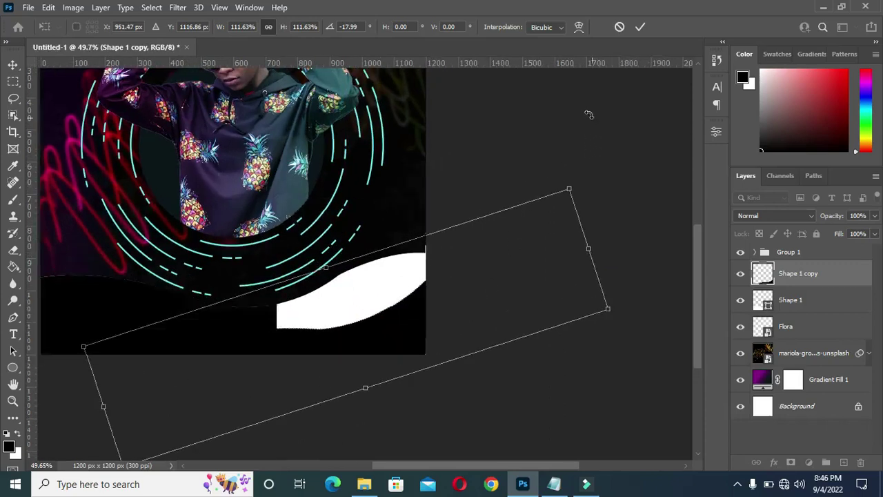
left_click(638, 31)
scroll(672, 179, "down", 3)
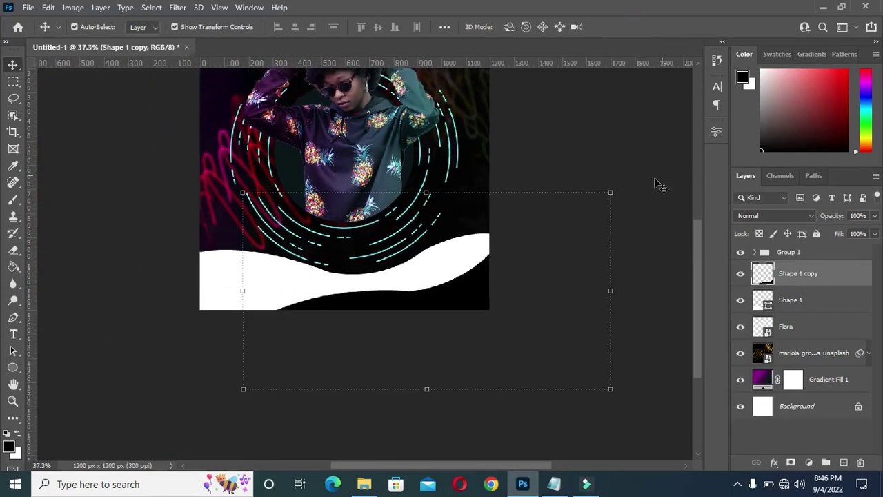
Rotate the white wave Shape 1 by about −2.8° and commit
left_click(625, 153)
scroll(409, 245, "up", 1)
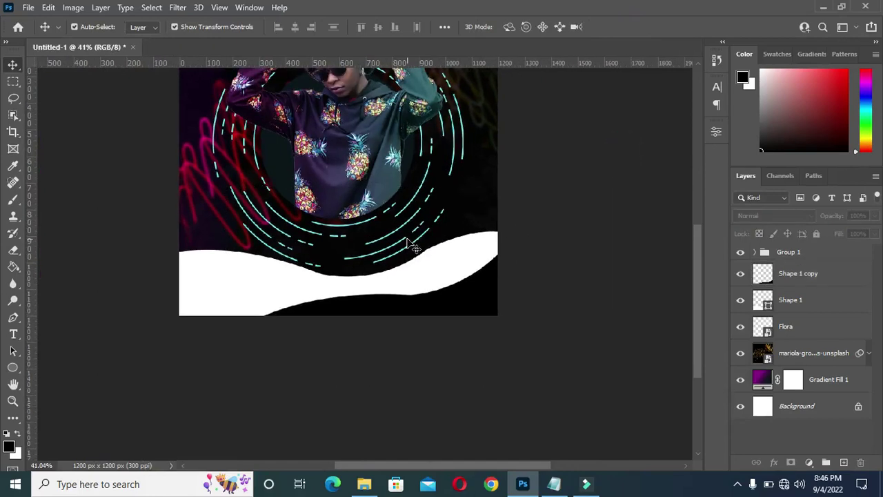
left_click(440, 266)
scroll(394, 248, "up", 2)
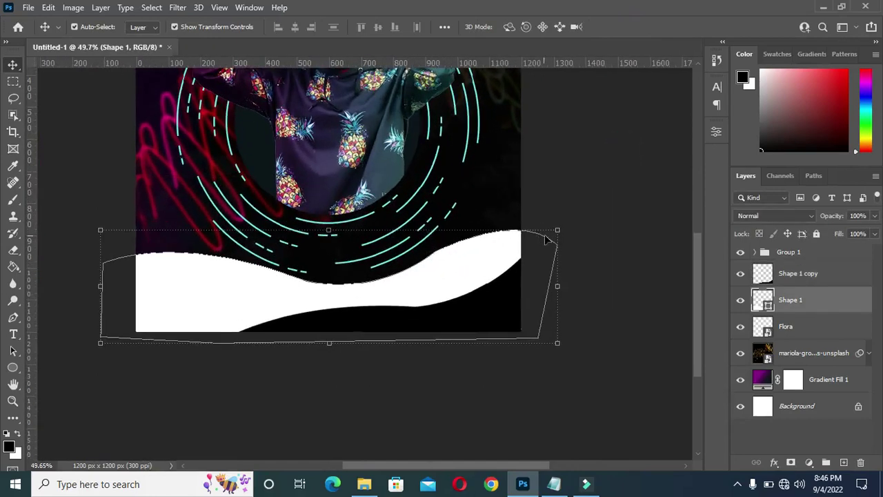
left_click_drag(570, 221, 565, 203)
left_click(638, 28)
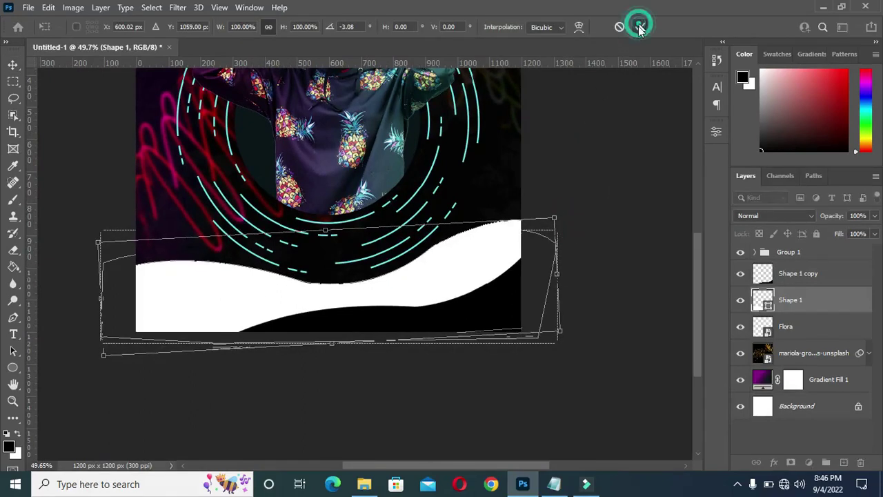
Fit the poster on screen and add an empty Layer 1 above Shape 1 copy
left_click(660, 134)
scroll(565, 195, "down", 3)
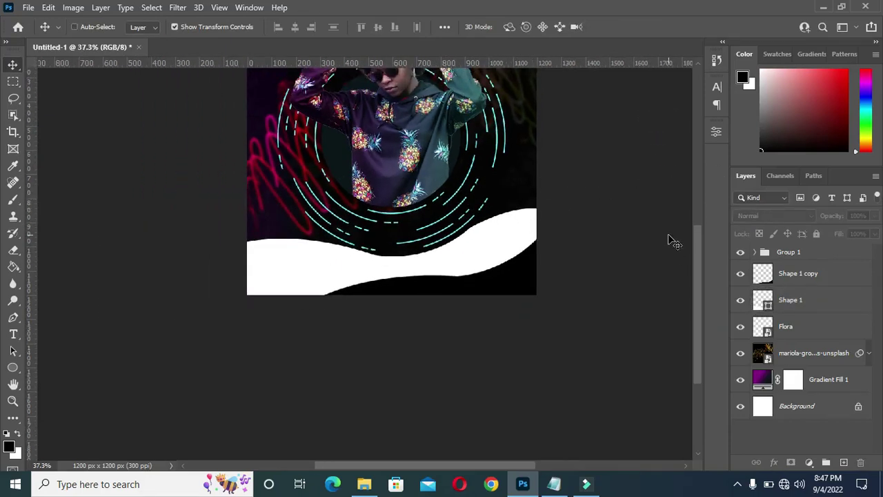
key("ctrl+0")
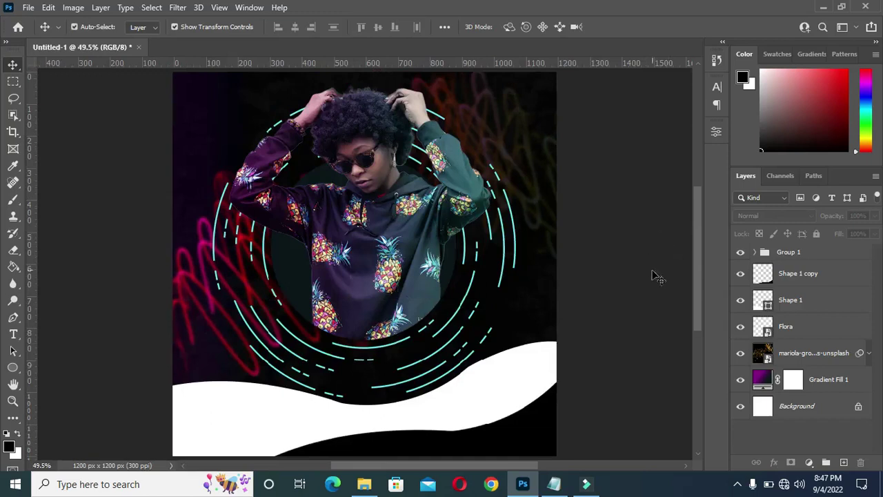
scroll(519, 199, "down", 1)
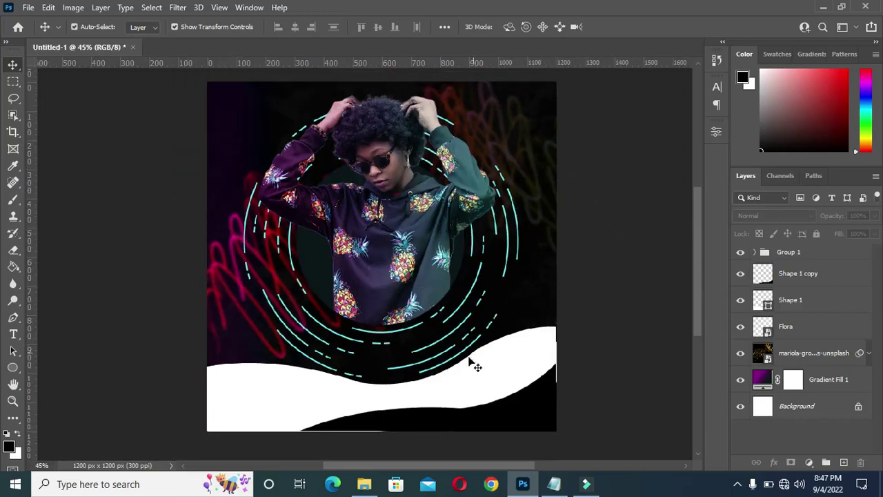
left_click(519, 412)
scroll(503, 371, "down", 2)
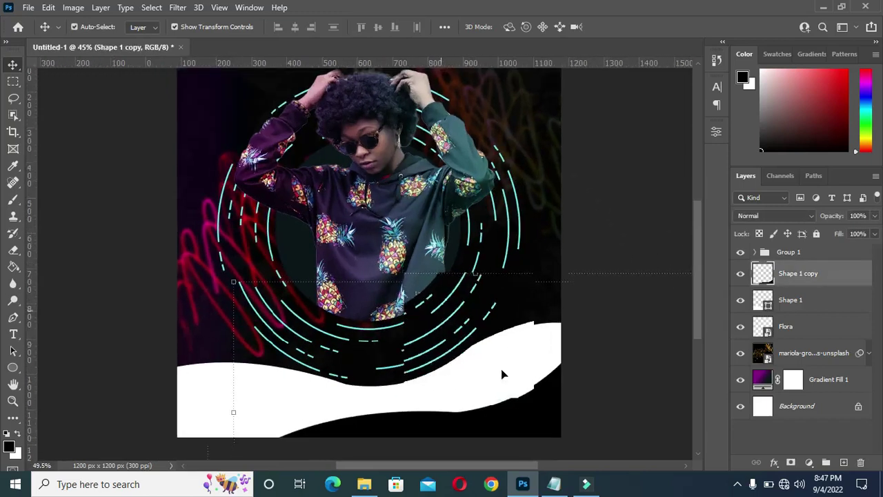
scroll(385, 237, "down", 1)
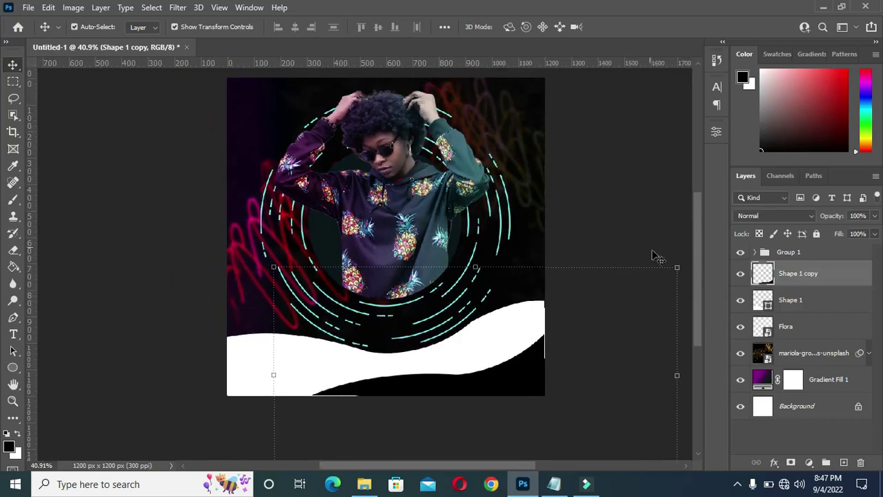
mouse_move(698, 278)
left_mouse_down()
mouse_move(694, 256)
mouse_move(698, 266)
left_mouse_up()
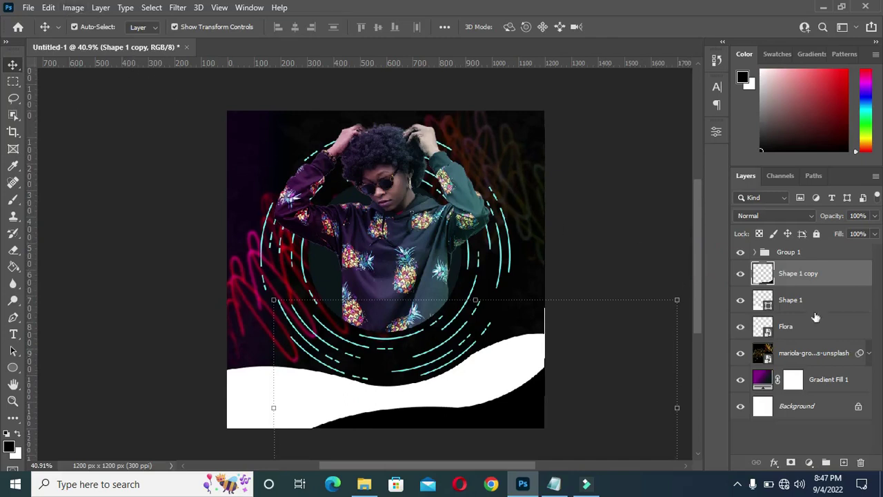
left_click(844, 460)
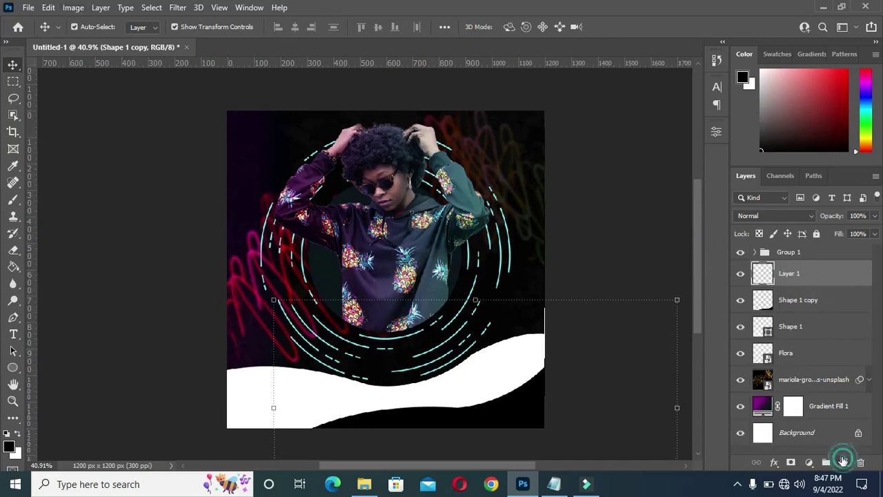
Select the Brush tool with the dotted halftone brush preset
left_click(14, 200)
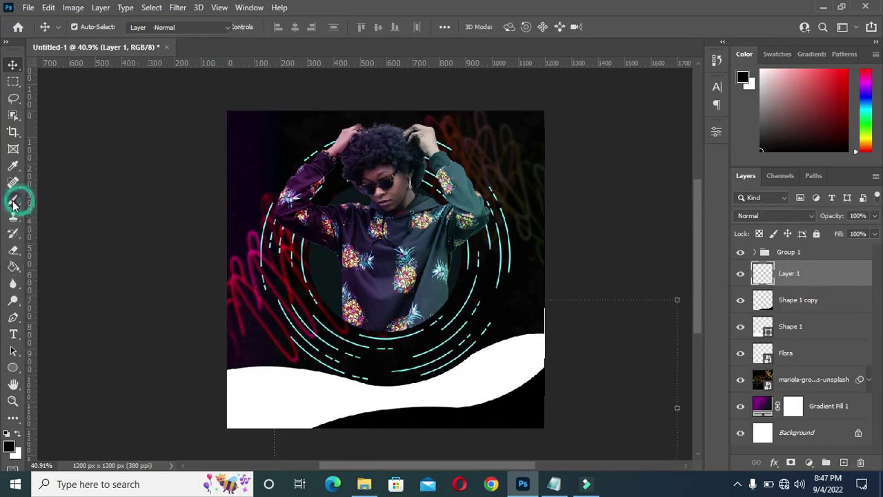
left_click(64, 200)
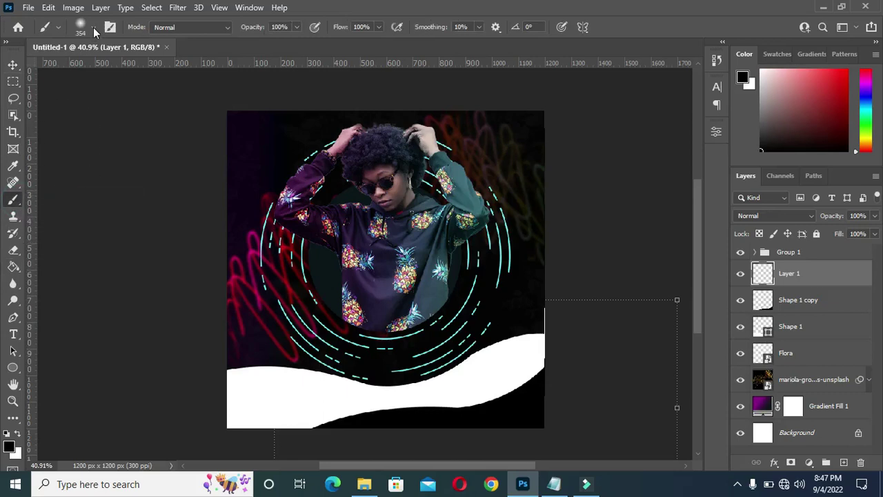
left_click(93, 27)
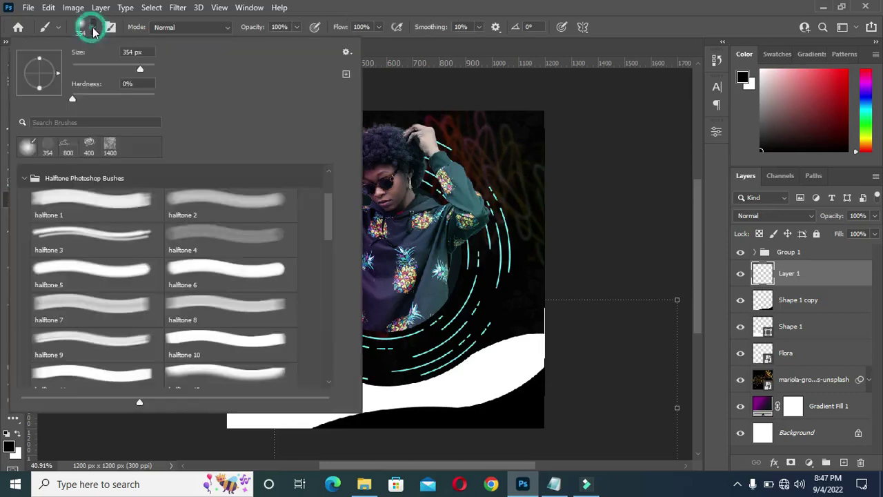
left_click(52, 145)
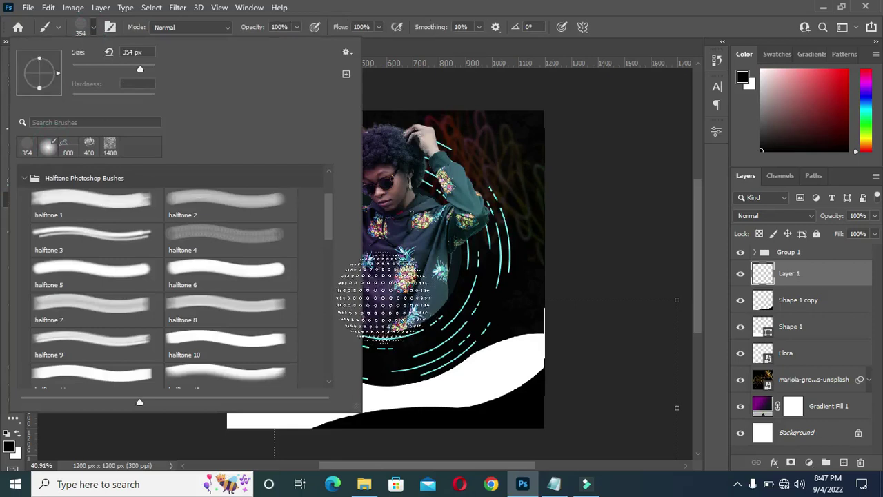
left_click(94, 27)
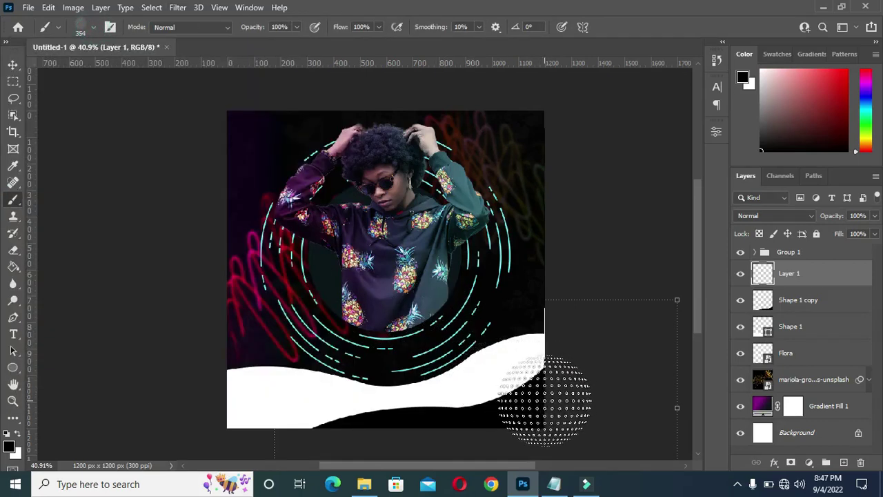
Stamp halftone dots on the wave at the poster's lower-right and lower-left edges
left_click(542, 402)
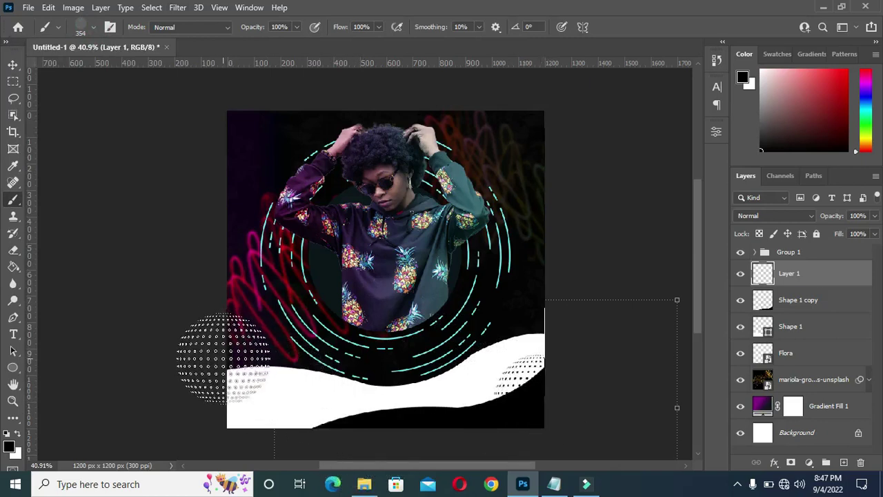
left_click(241, 343)
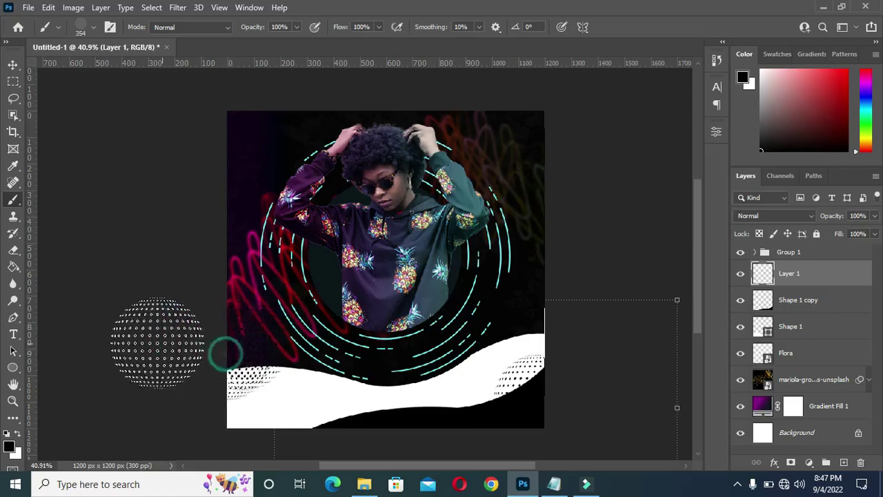
scroll(368, 152, "down", 2)
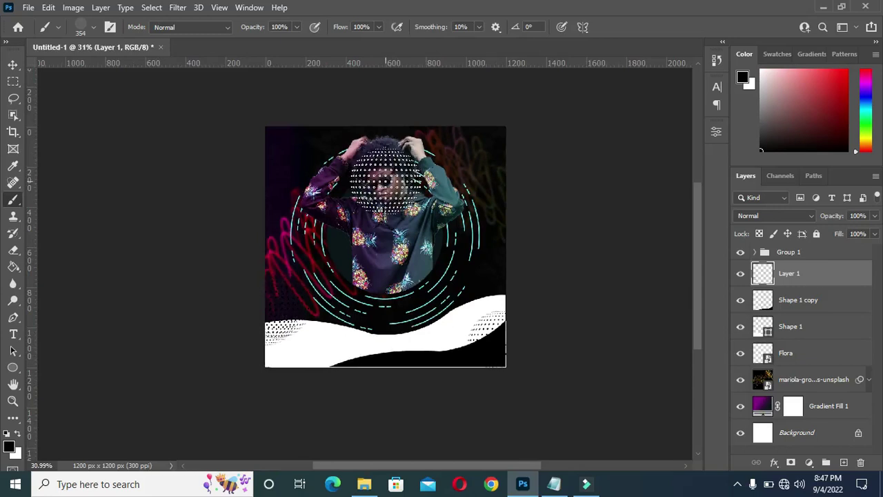
scroll(366, 211, "up", 1)
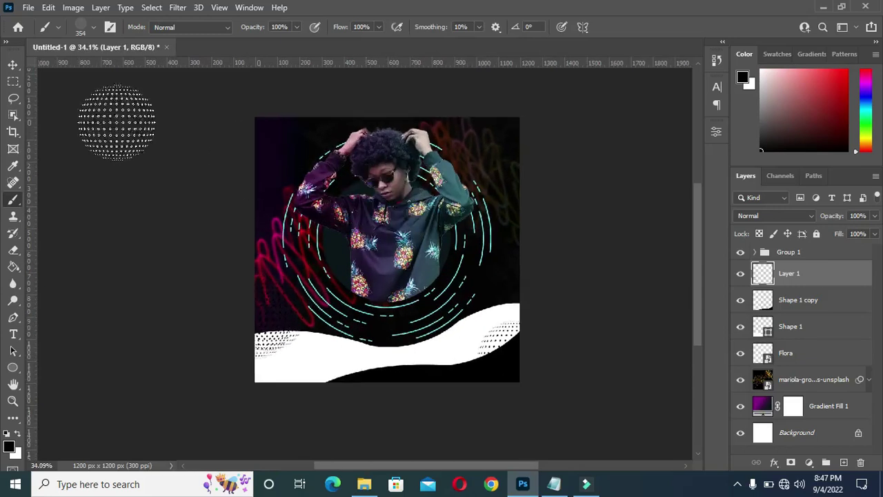
left_click(13, 64)
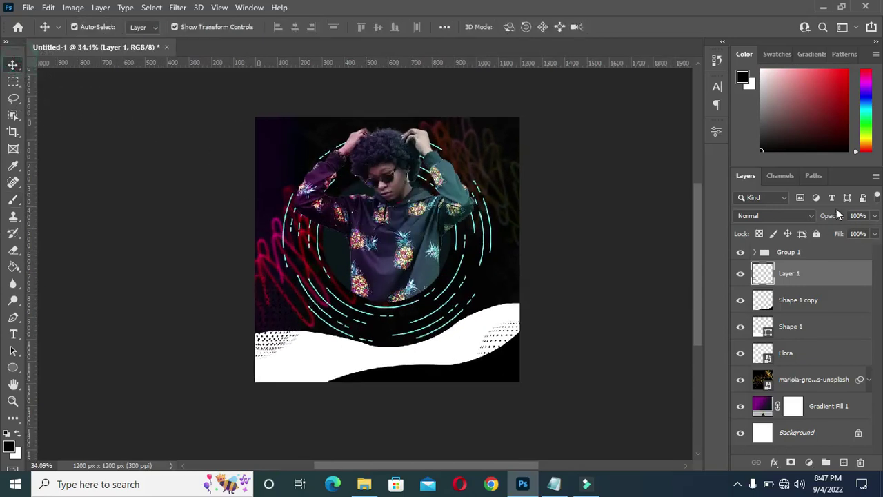
Fade Layer 1's halftone dots to 47% opacity
left_click_drag(837, 218, 829, 219)
left_click_drag(824, 219, 821, 219)
left_click_drag(831, 218, 822, 218)
scroll(590, 320, "up", 4)
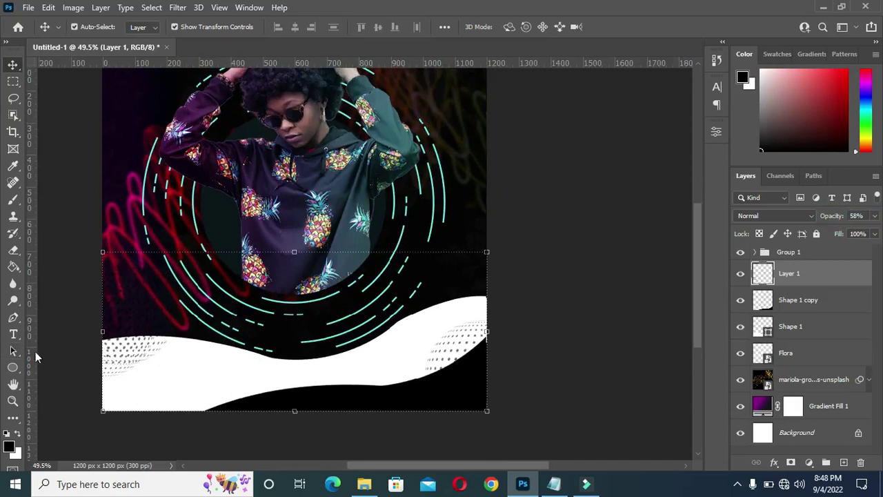
scroll(45, 353, "up", 2)
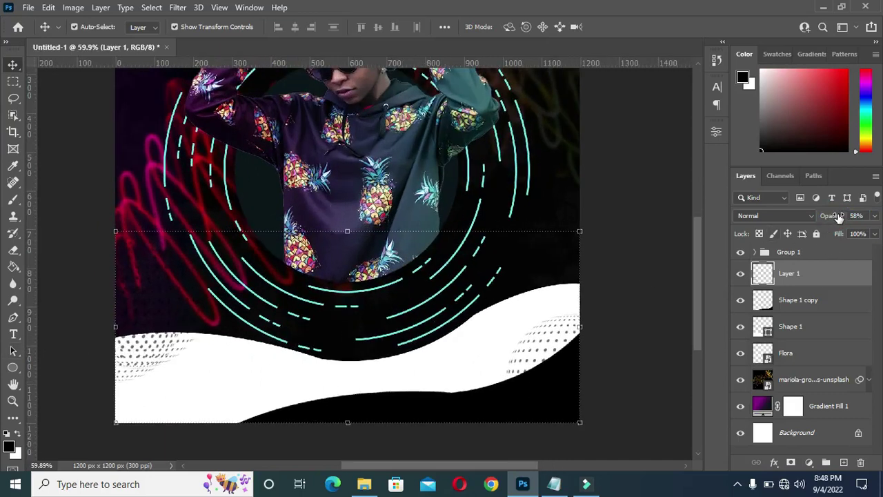
left_click_drag(834, 215, 823, 219)
scroll(649, 248, "down", 3)
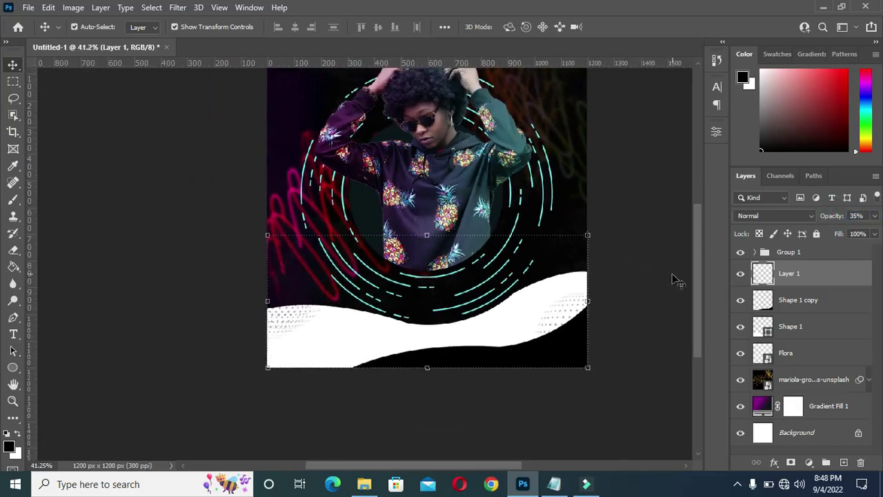
left_click_drag(694, 296, 695, 281)
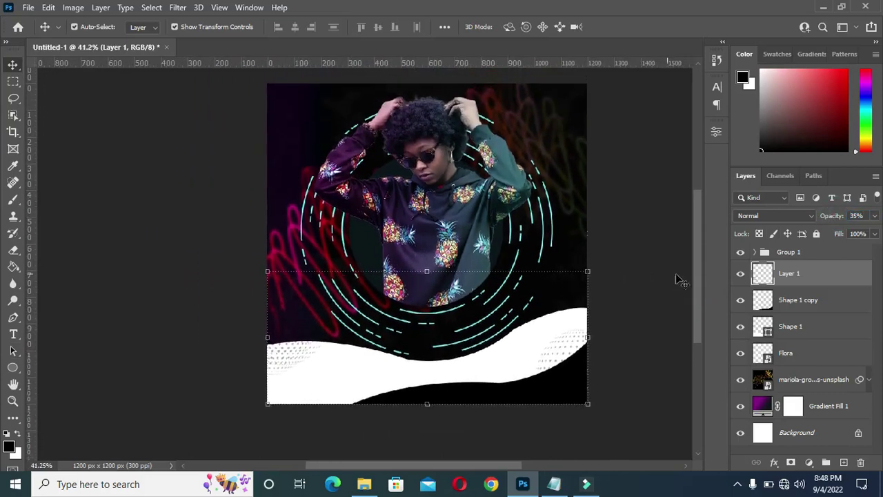
left_click_drag(833, 219, 842, 218)
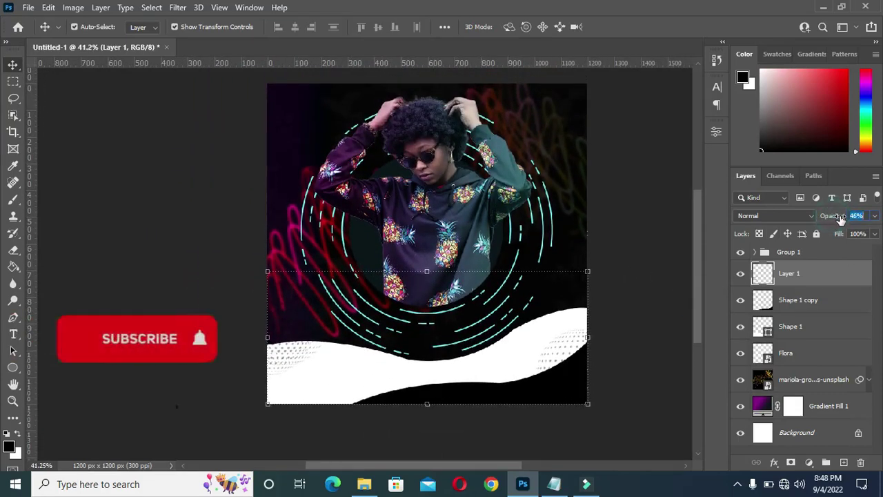
left_click(656, 241)
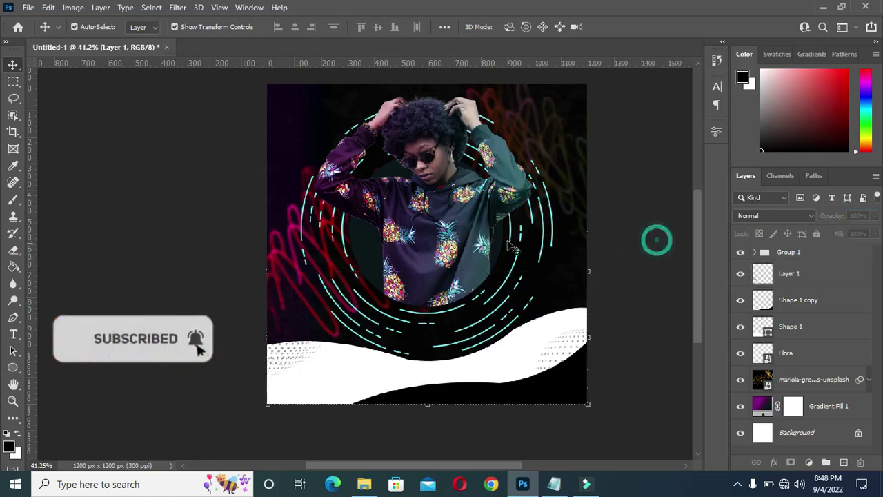
With Layer 1 selected, choose the Rectangle Tool from the shape tools
scroll(698, 235, "up", 2)
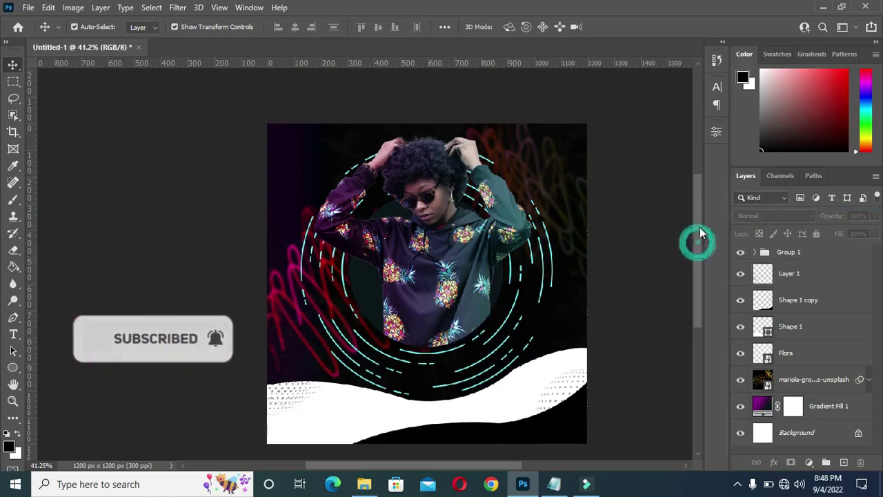
scroll(631, 338, "up", 2)
scroll(649, 312, "up", 1)
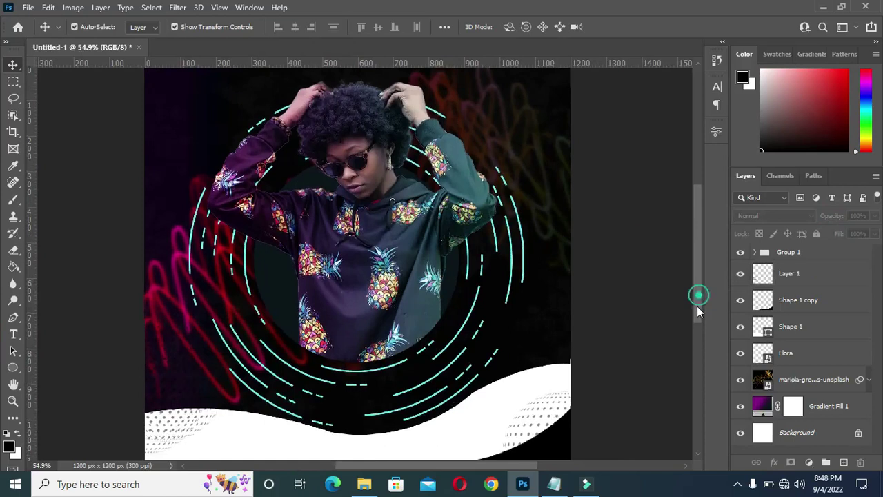
scroll(695, 306, "down", 2)
scroll(696, 307, "up", 1)
scroll(647, 244, "down", 1)
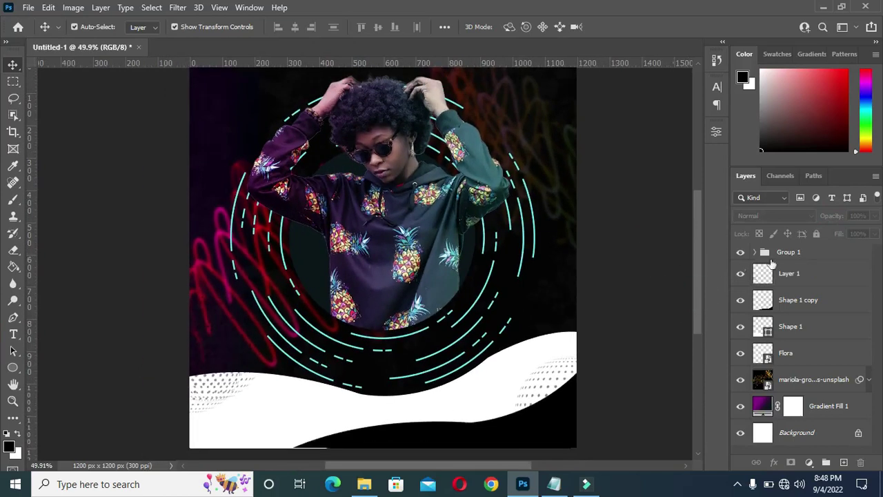
left_click(792, 274)
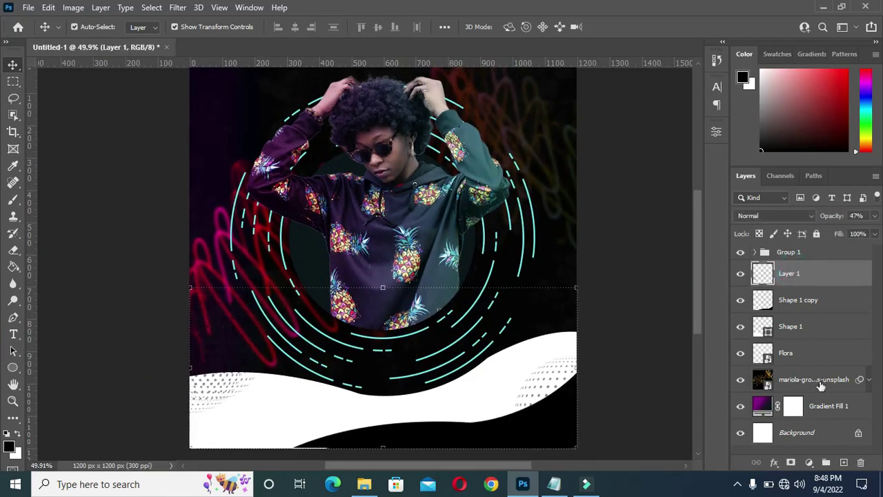
scroll(614, 262, "down", 1)
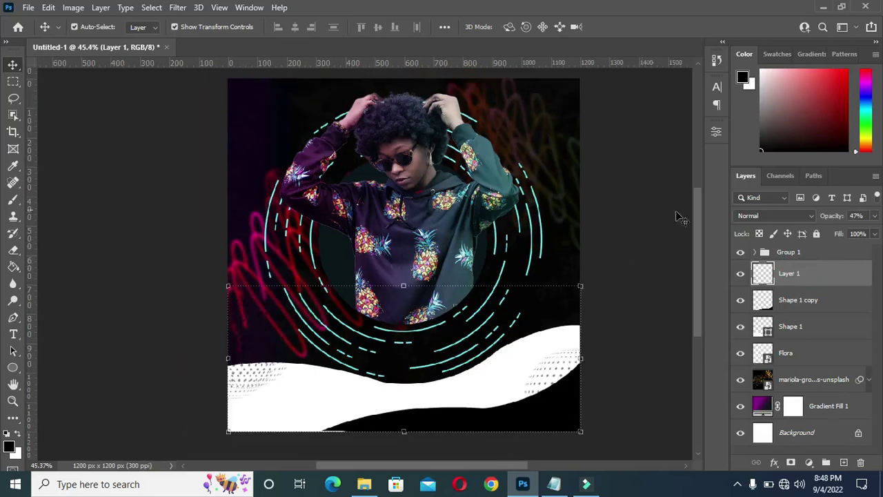
left_click_drag(694, 250, 701, 245)
scroll(693, 251, "up", 1)
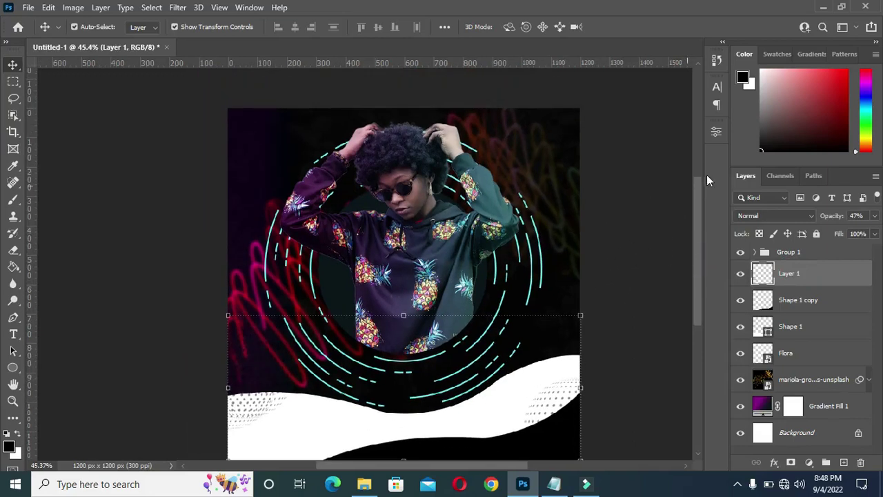
scroll(390, 138, "up", 1)
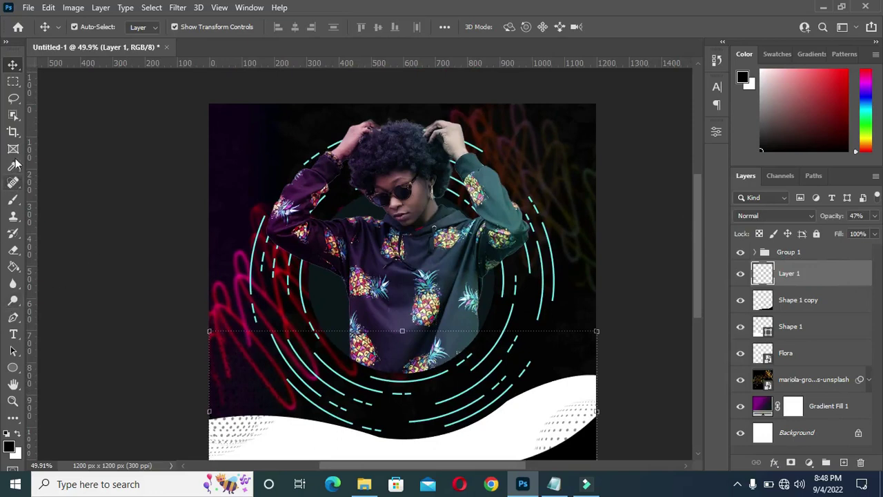
left_click(13, 367)
left_click(43, 367)
scroll(225, 110, "up", 3, "alt")
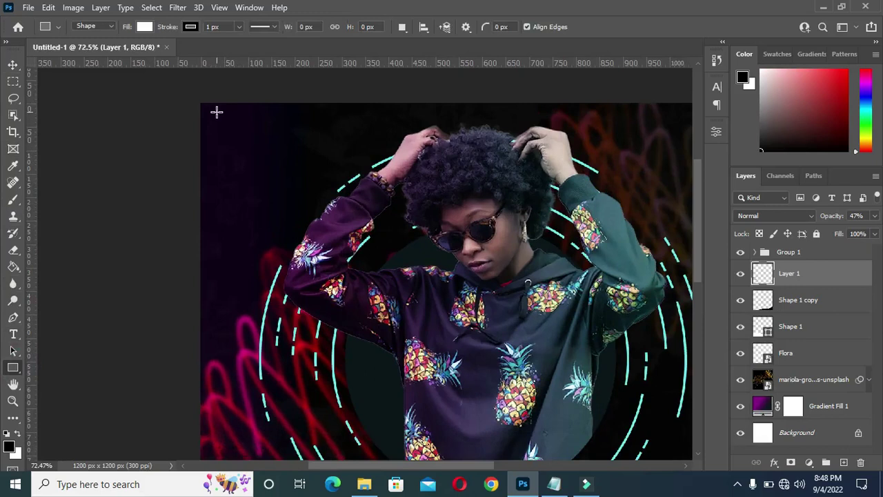
Set the shape stroke to No Color and draw a small 22 × 25 px white square at top-left
left_click(191, 27)
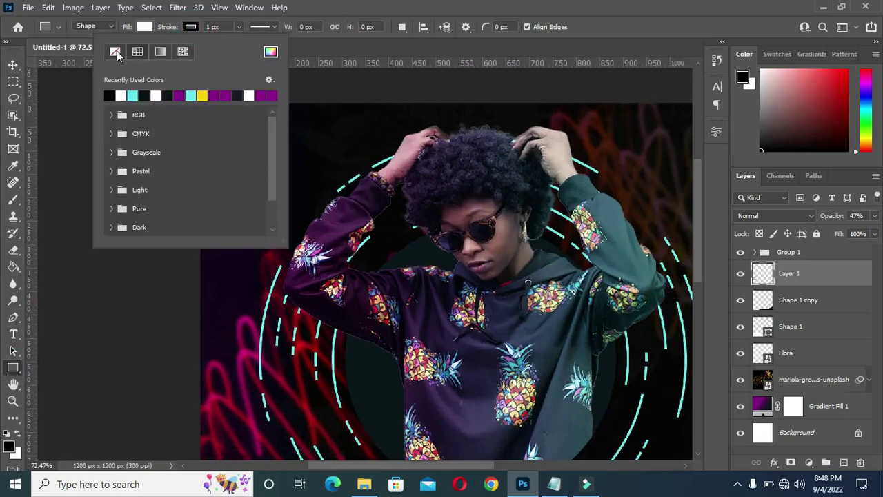
left_click(115, 51)
left_click(190, 27)
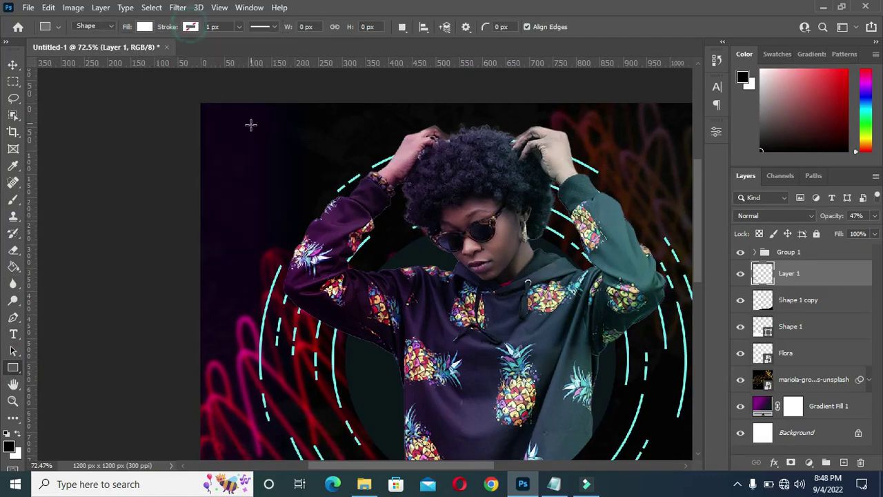
left_click_drag(225, 120, 232, 128)
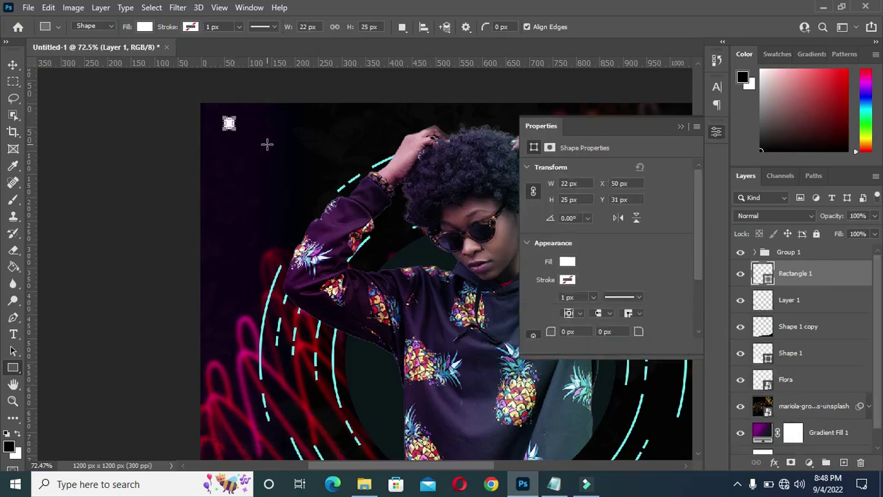
Switch to the Move Tool and collapse the Properties panel
left_click(13, 66)
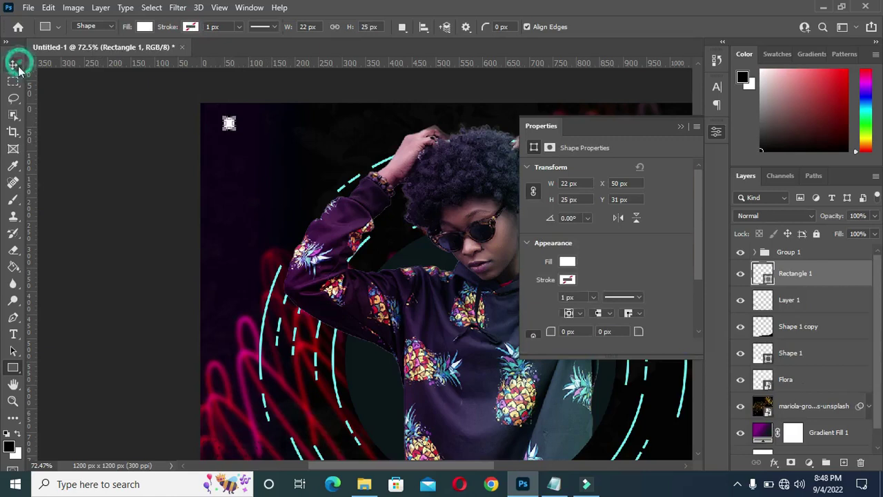
left_click(75, 69)
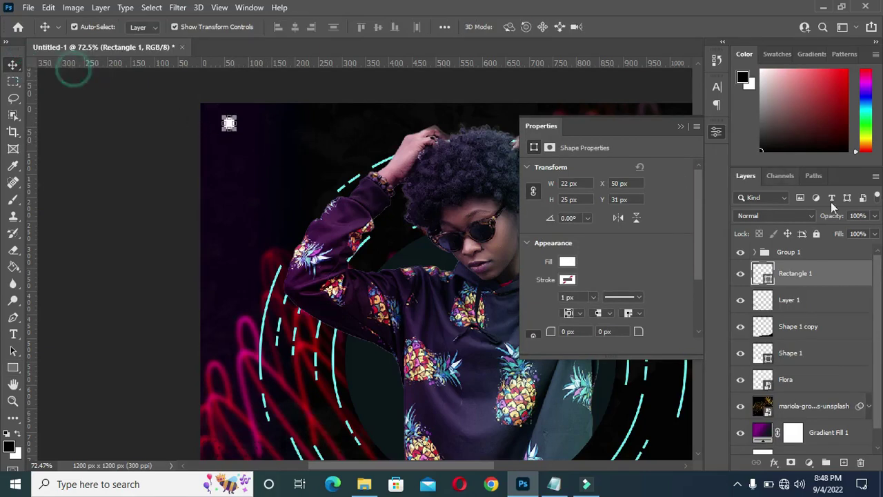
left_click(680, 127)
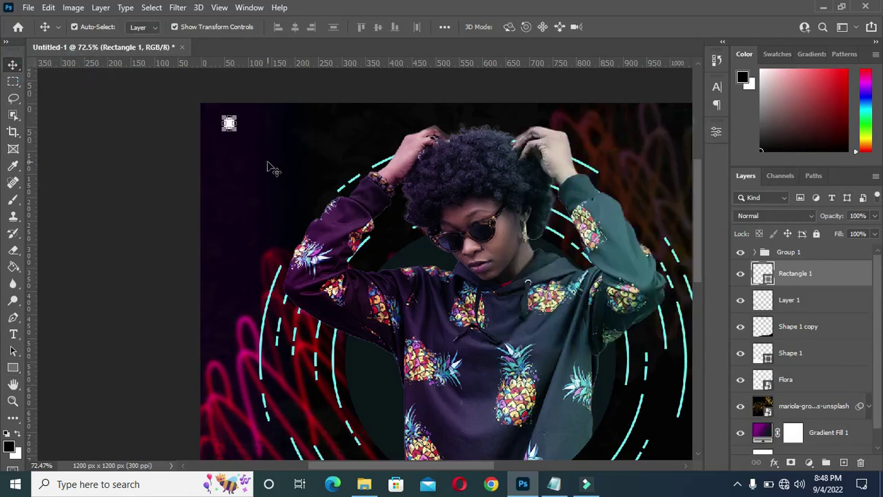
scroll(228, 123, "up", 3)
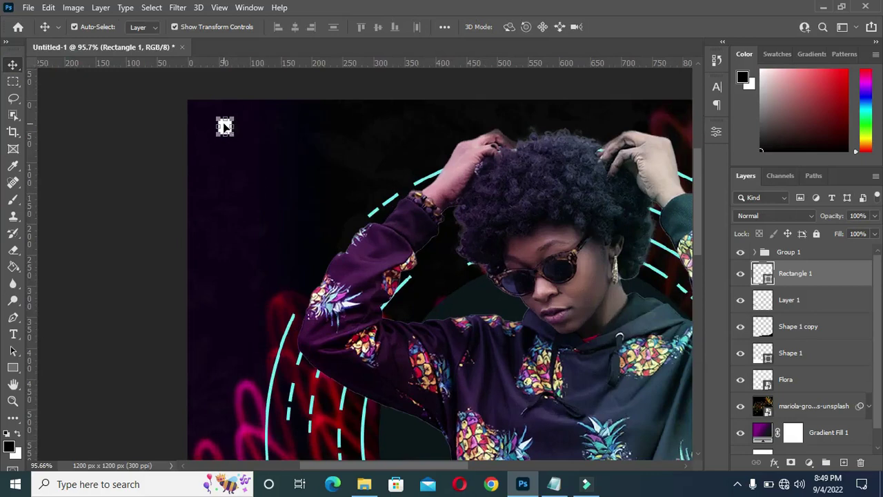
Alt-drag copies of the square rightward into an evenly spaced row, nudging with arrow keys
scroll(224, 126, "up", 2)
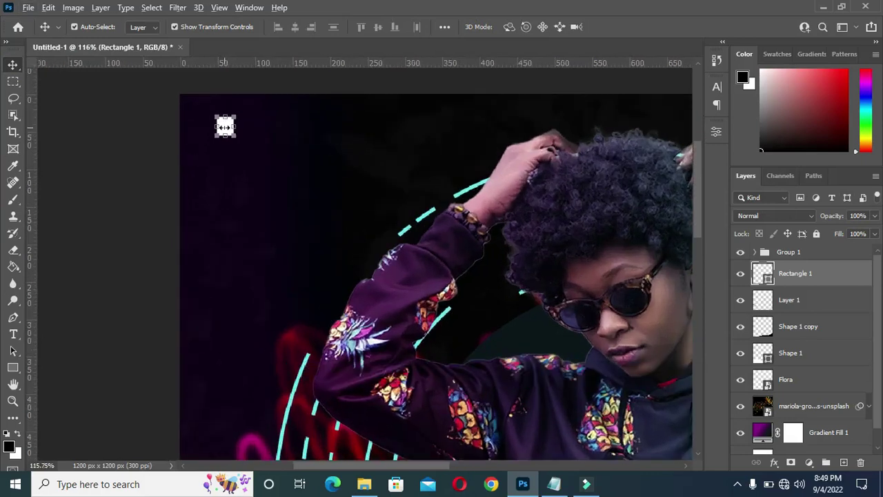
left_click_drag(225, 127, 252, 132)
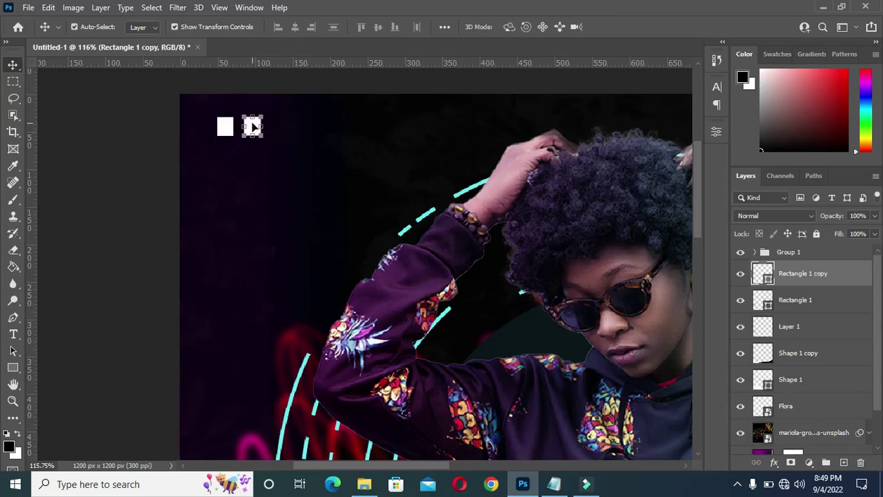
scroll(259, 131, "up", 1)
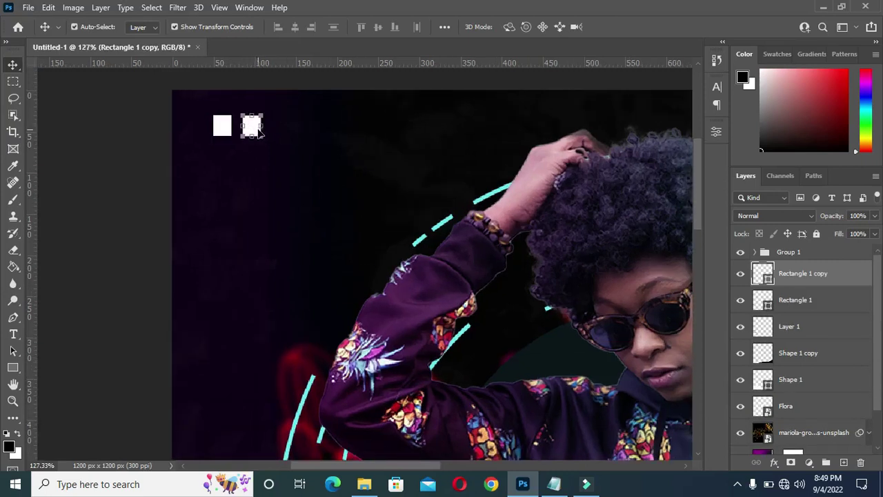
left_click_drag(253, 128, 335, 133)
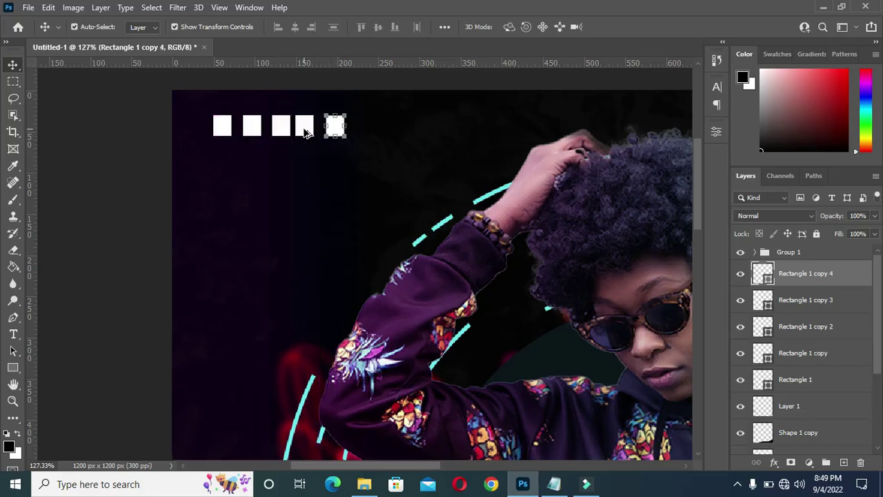
left_click_drag(311, 131, 309, 131)
key("Left")
key("Left")
key("Left")
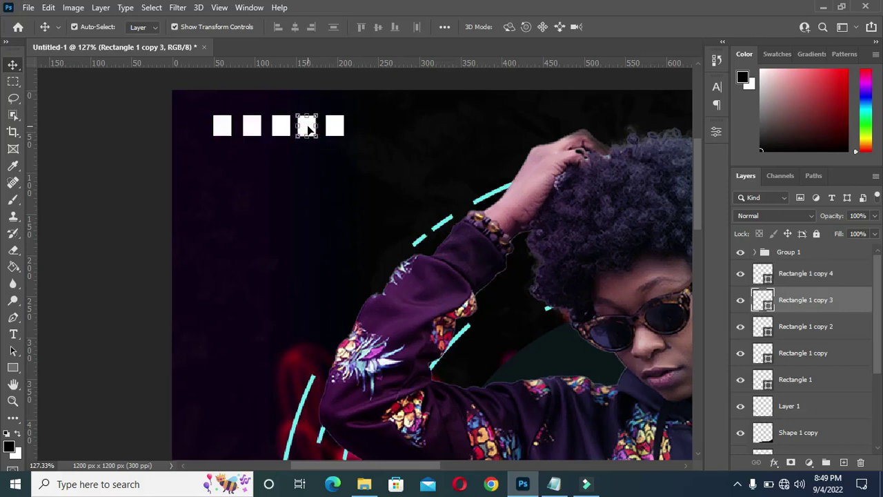
key("Right")
Select all five square layers and convert them into one smart object
left_click(804, 387, "shift")
right_click(804, 387)
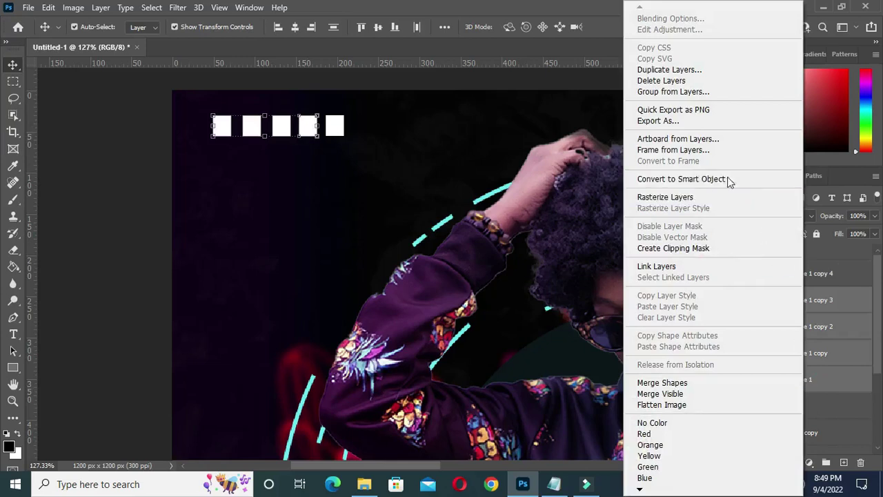
left_click(716, 178)
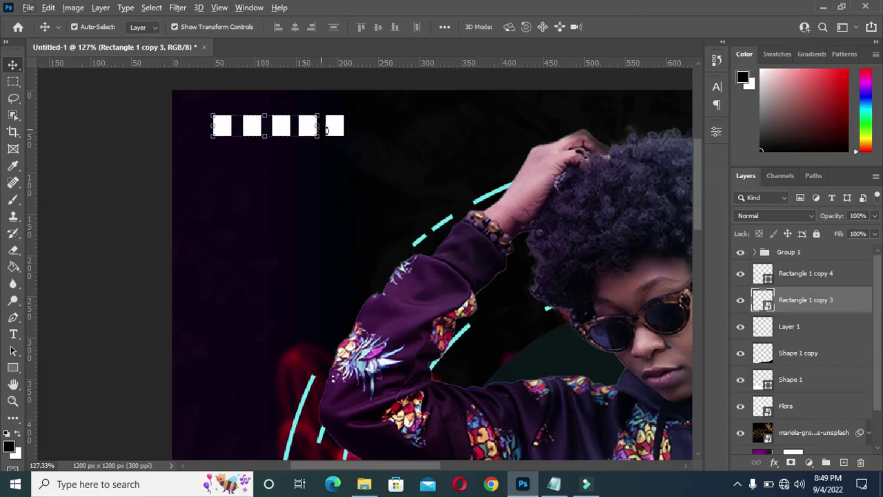
left_click(803, 273, "ctrl")
right_click(806, 274)
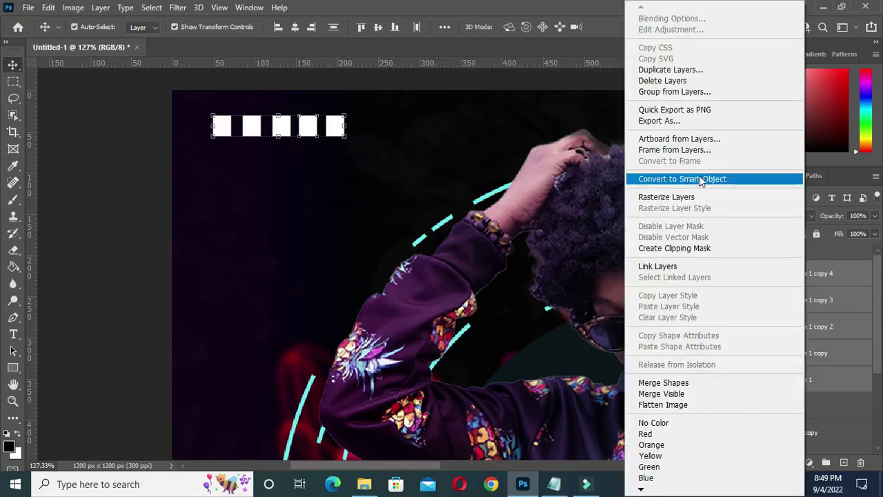
left_click(655, 181)
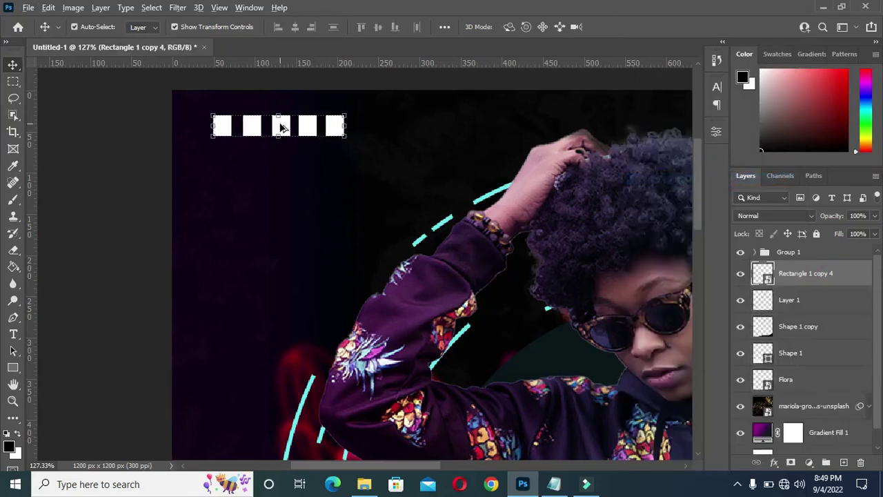
Duplicate the row of squares downward into five rows, forming a 5×5 grid
left_click_drag(306, 128, 306, 158)
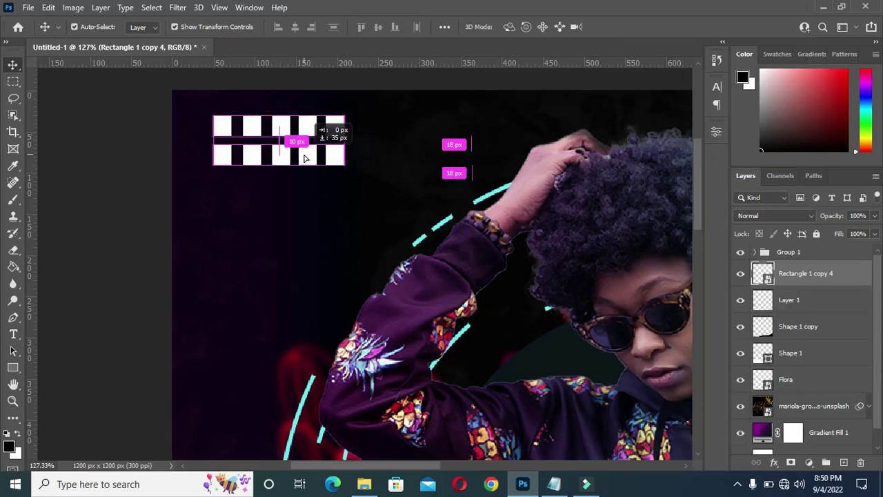
left_click_drag(305, 158, 308, 214)
left_click_drag(308, 209, 306, 245)
key("ctrl+j")
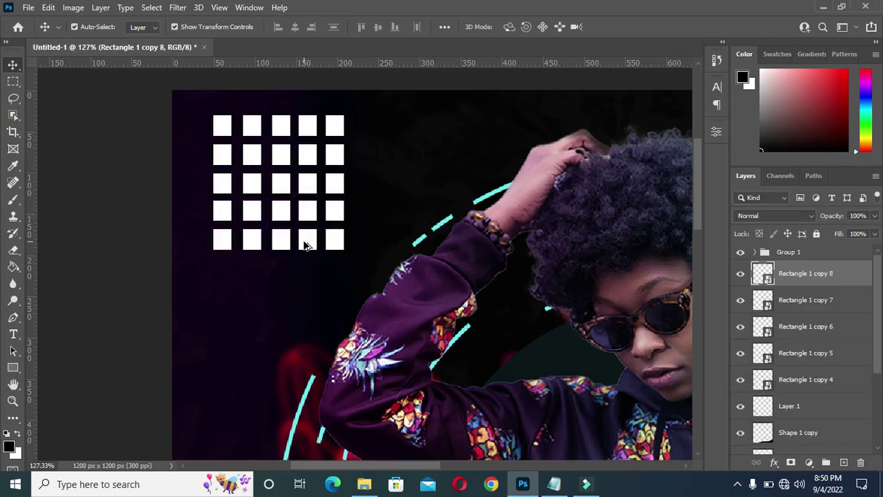
scroll(242, 167, "down", 5)
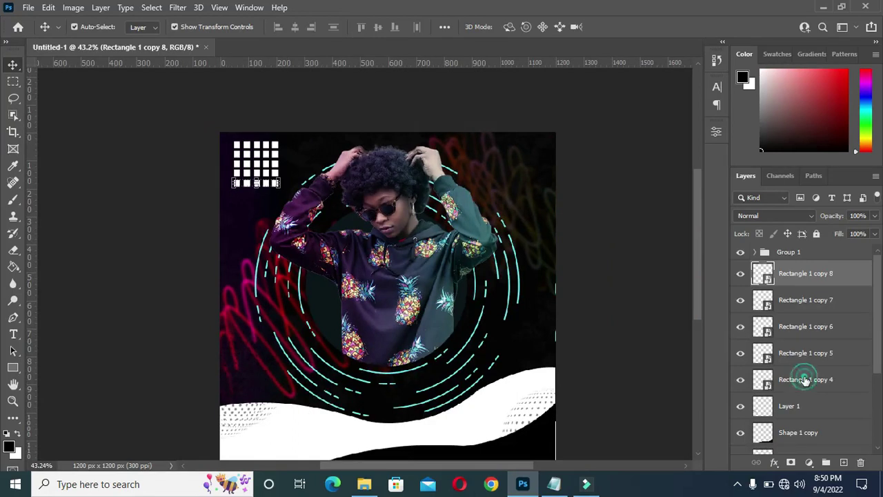
Move the five row layers above Group 1, group them as Group 2 and fade it to 18% opacity
left_click(804, 380, "shift")
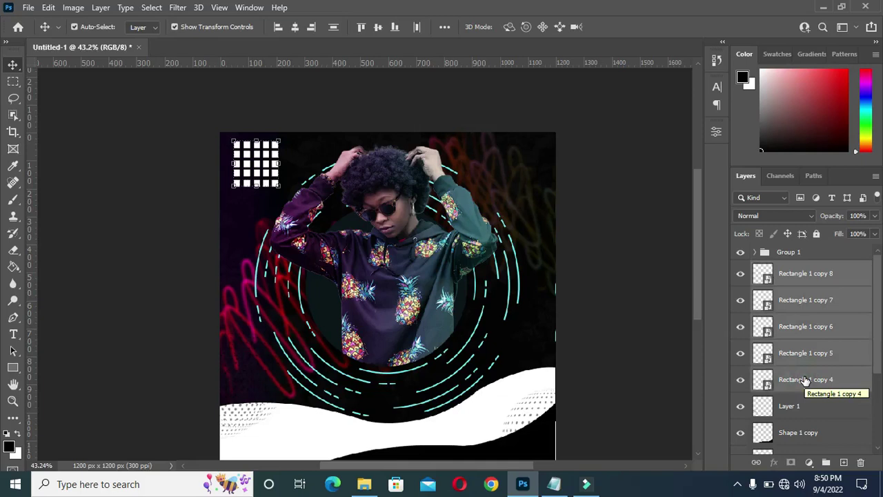
left_click_drag(797, 373, 786, 250)
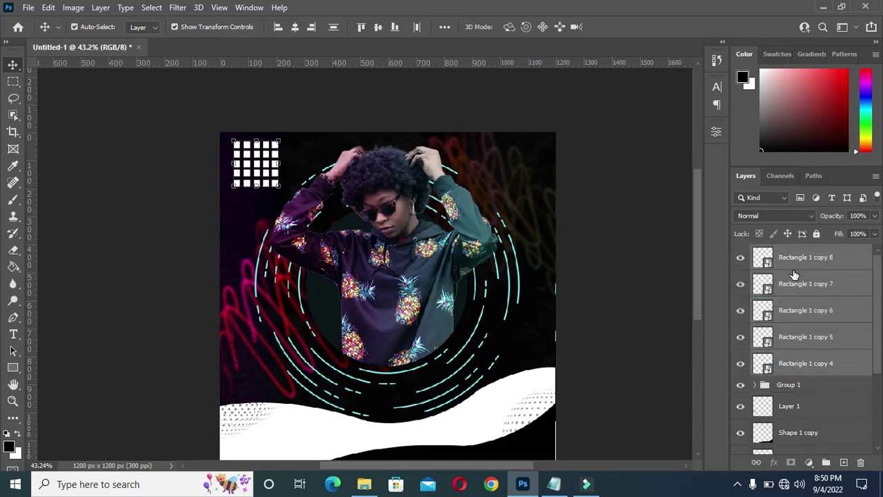
key("ctrl+g")
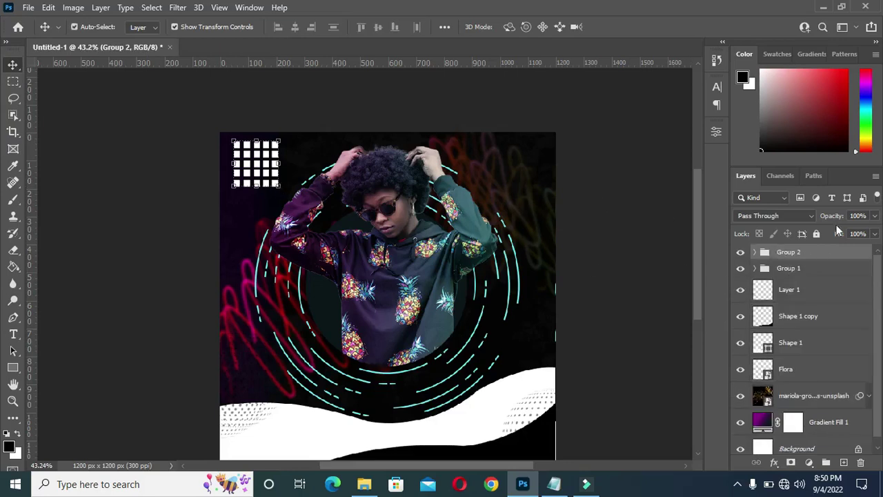
left_click_drag(841, 218, 784, 221)
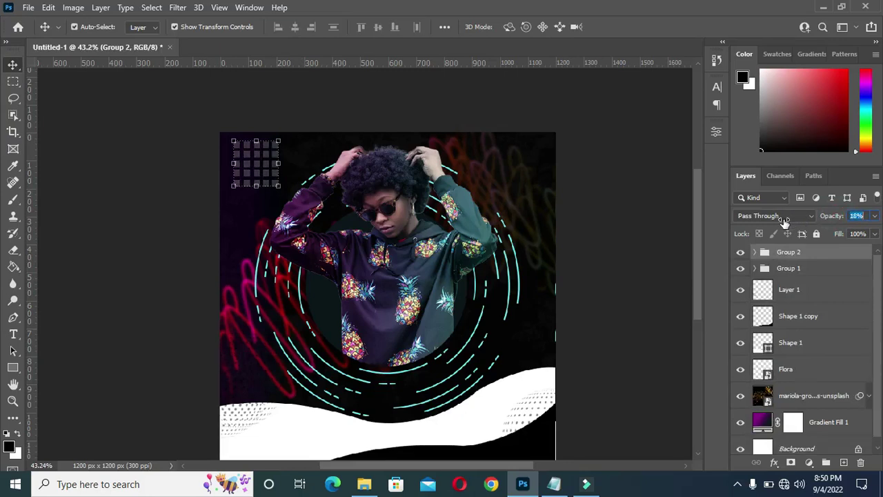
Select Group 2 and scale the square grid down to 82.25%, then commit
left_click(562, 207)
scroll(617, 193, "down", 3)
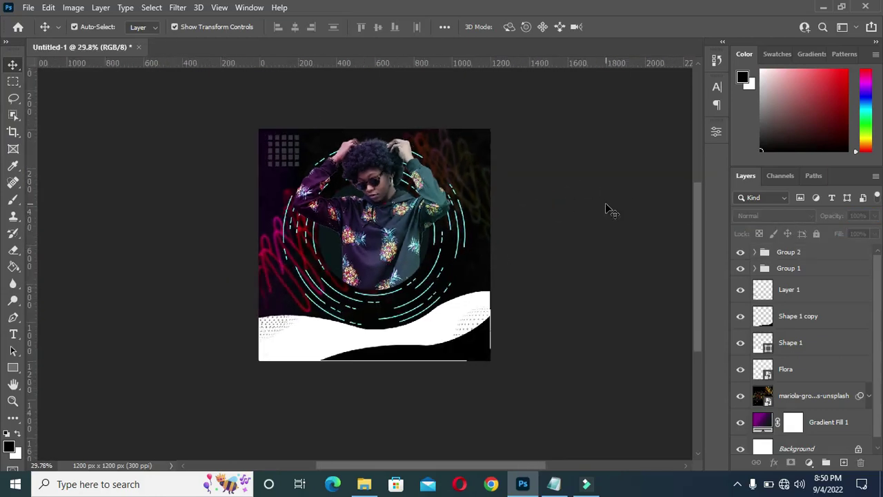
scroll(606, 209, "up", 1)
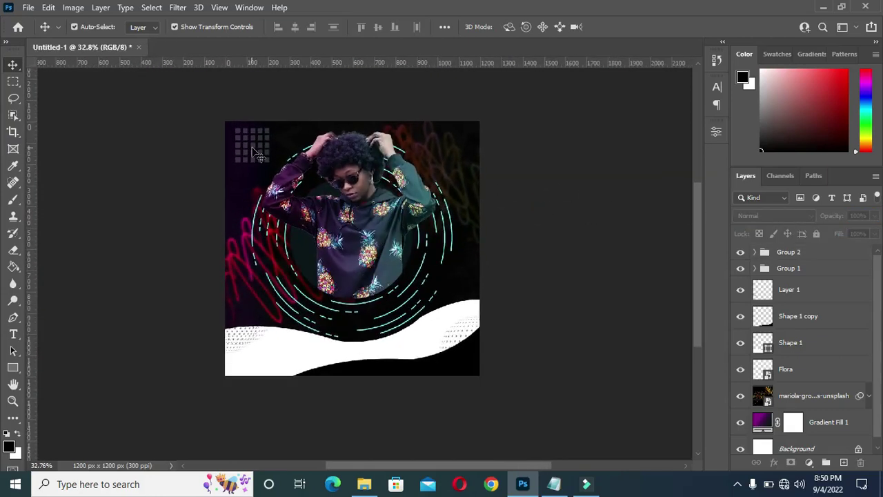
left_click(255, 152)
left_click(262, 146)
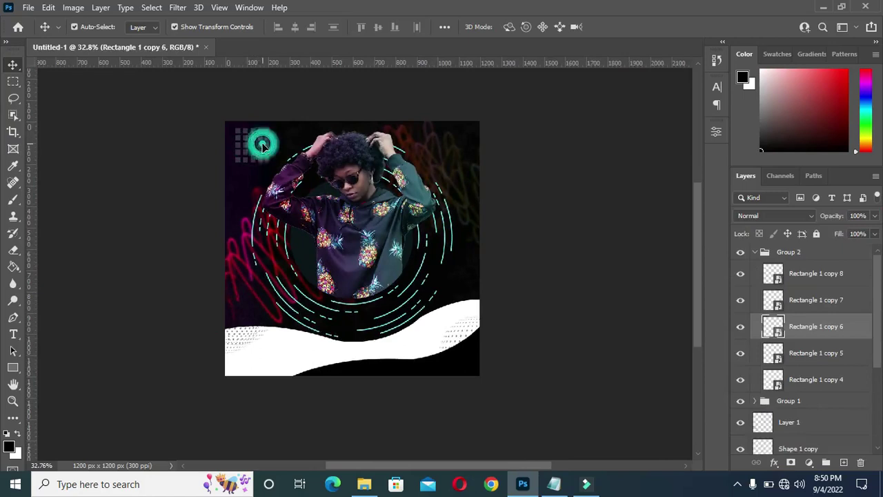
left_click(755, 252)
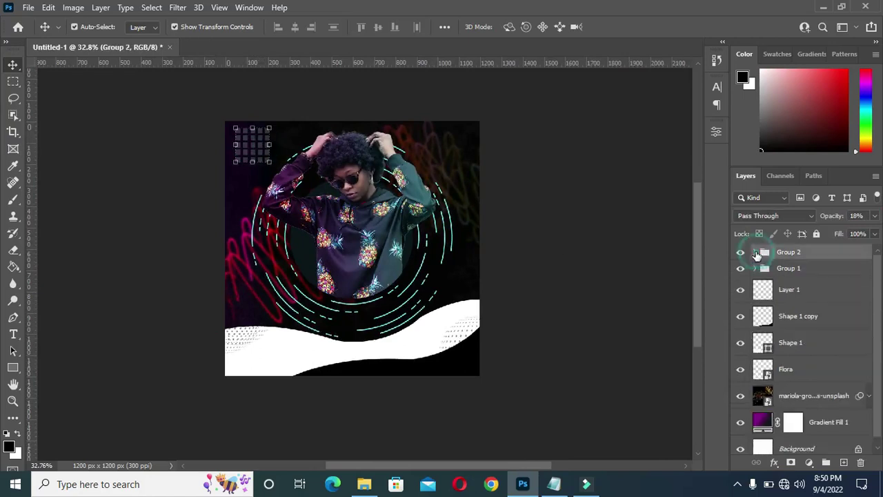
left_click_drag(269, 163, 266, 160)
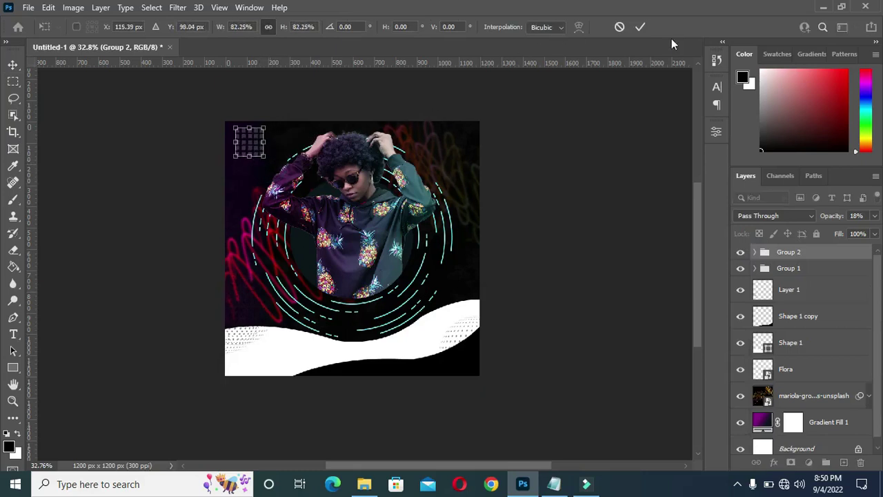
left_click(572, 125)
scroll(268, 104, "up", 1)
left_click(266, 103)
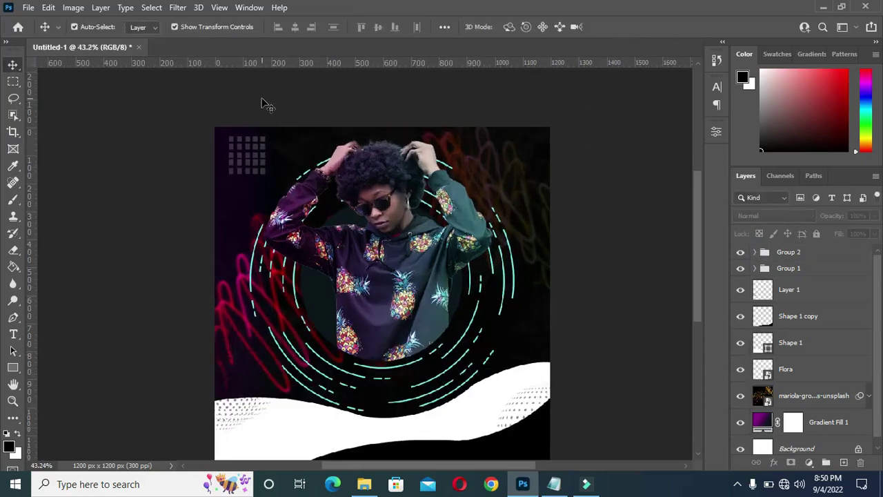
scroll(331, 90, "down", 2)
scroll(617, 180, "up", 1)
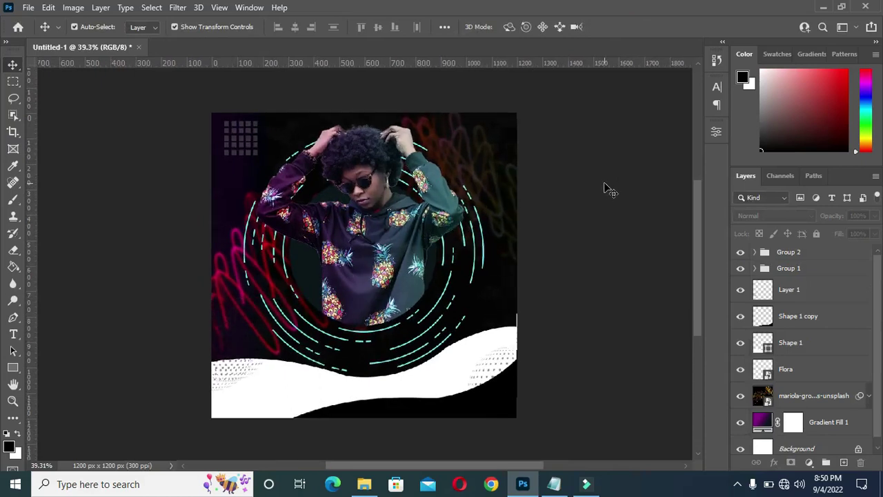
scroll(461, 220, "down", 1)
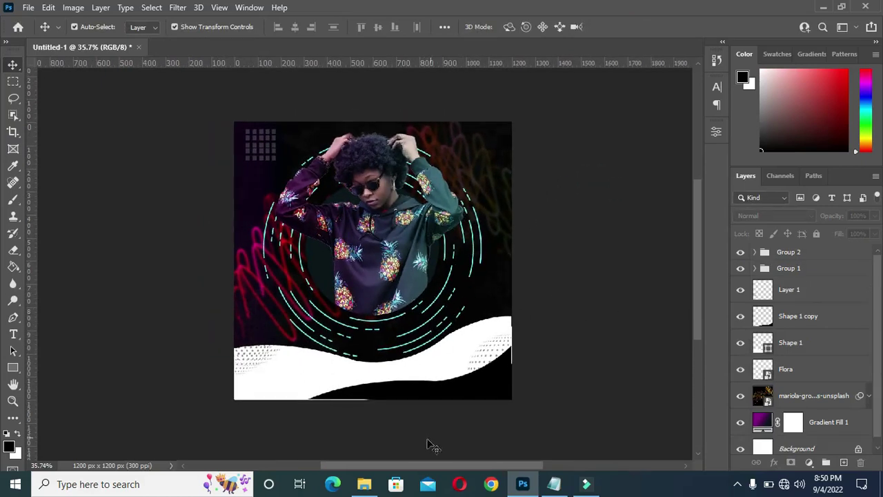
Copy the word HAPPY from the Birthday flyer Notepad notes and return to Photoshop
left_click(364, 483)
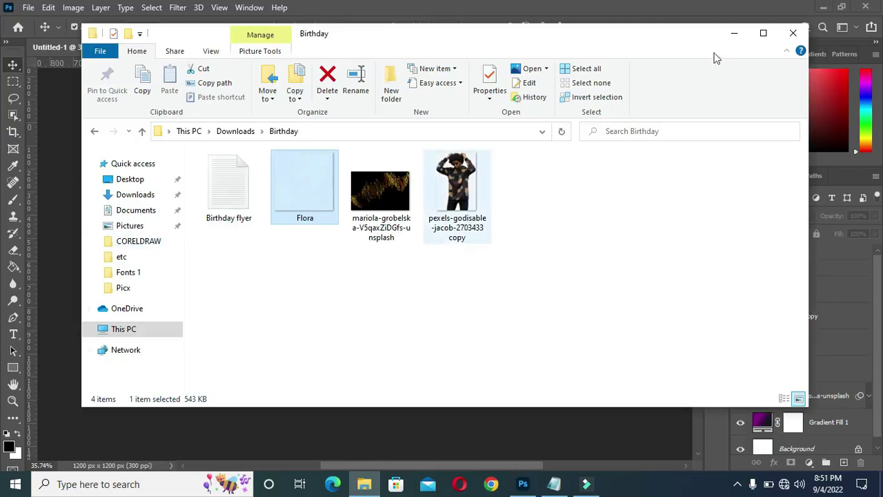
left_click(733, 33)
left_click(554, 483)
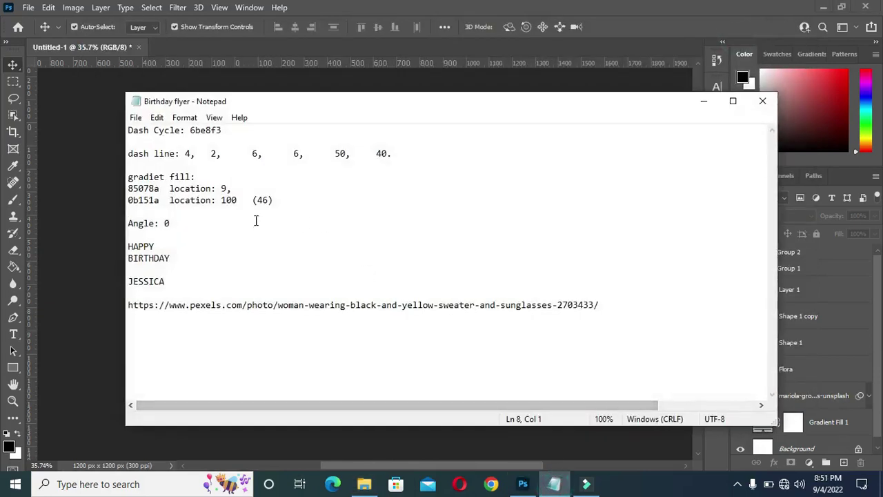
left_click_drag(127, 247, 172, 250)
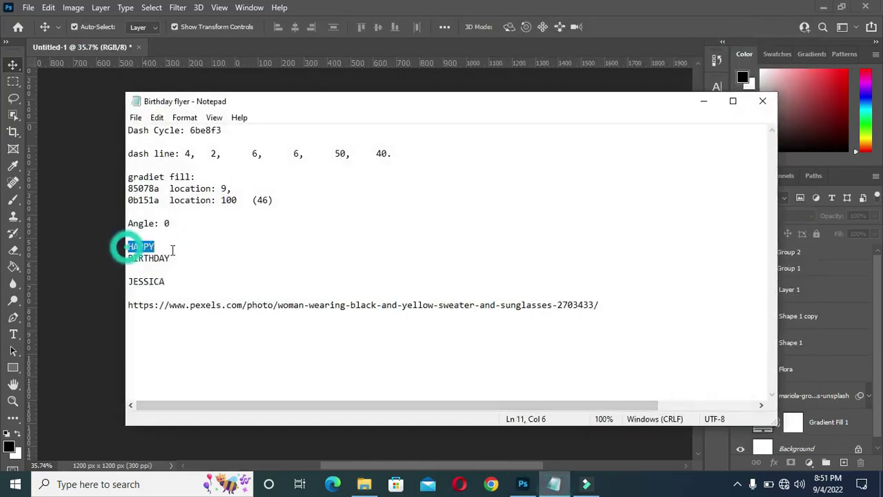
left_click(705, 102)
Add a HAPPY text line on the poster's left beside the dashed rings
key("t")
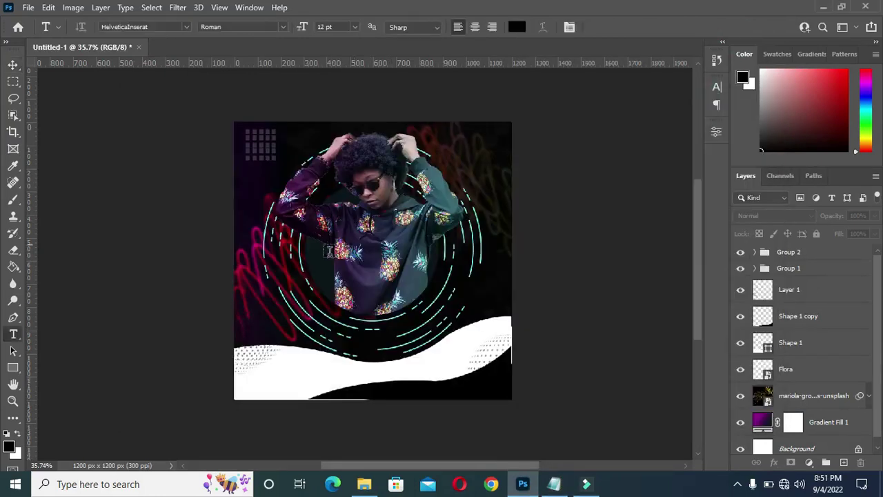
scroll(331, 242, "up", 3)
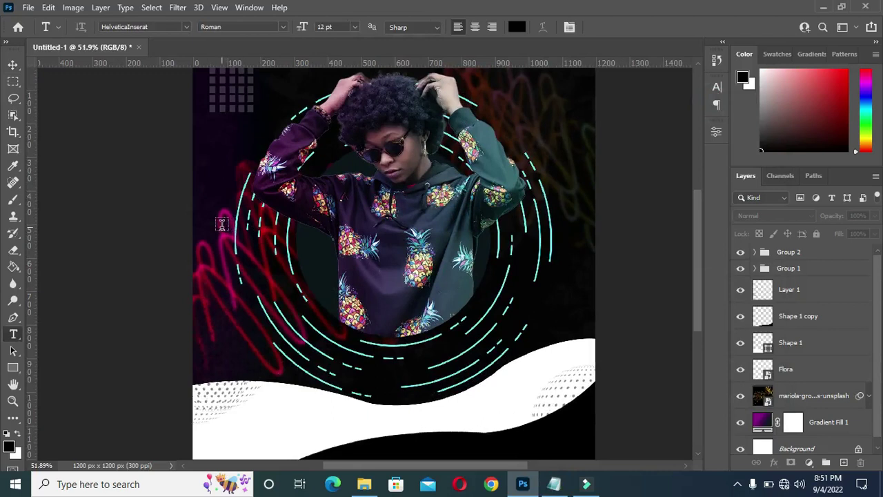
left_click(224, 225)
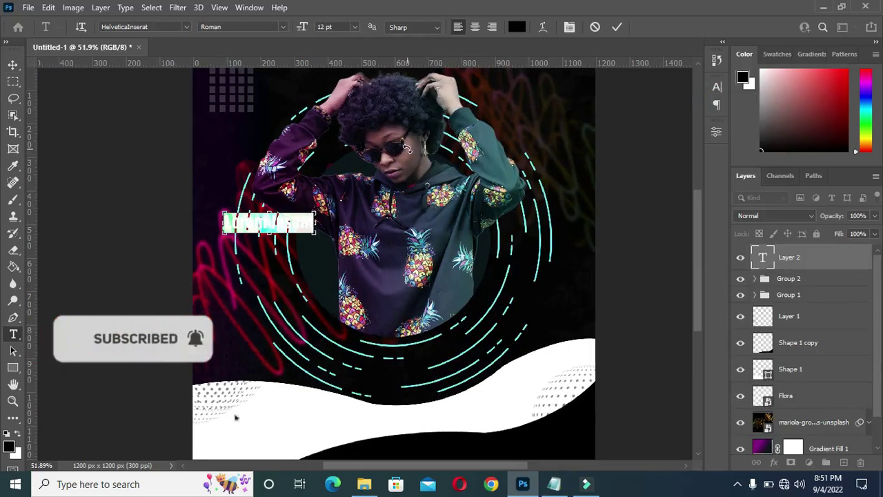
key("BackSpace")
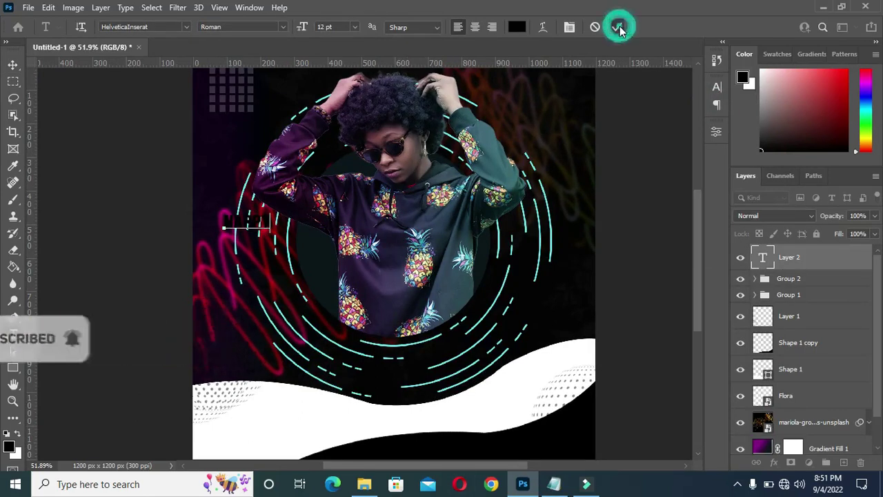
Colour the HAPPY text bright yellow fff000
left_click(517, 27)
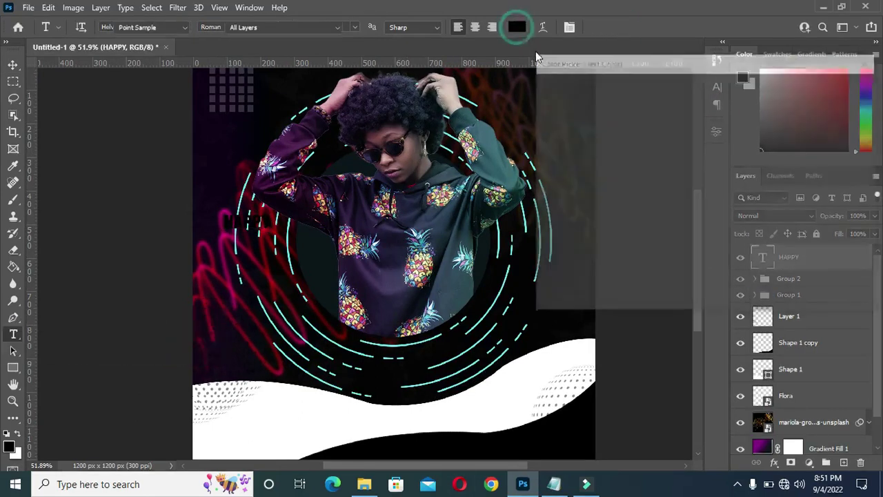
left_click_drag(725, 245, 724, 236)
left_click_drag(692, 116, 703, 92)
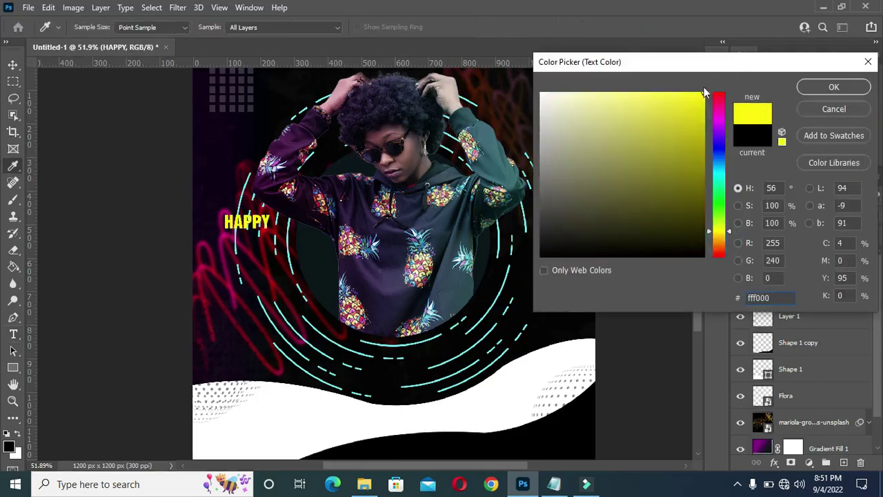
left_click(832, 88)
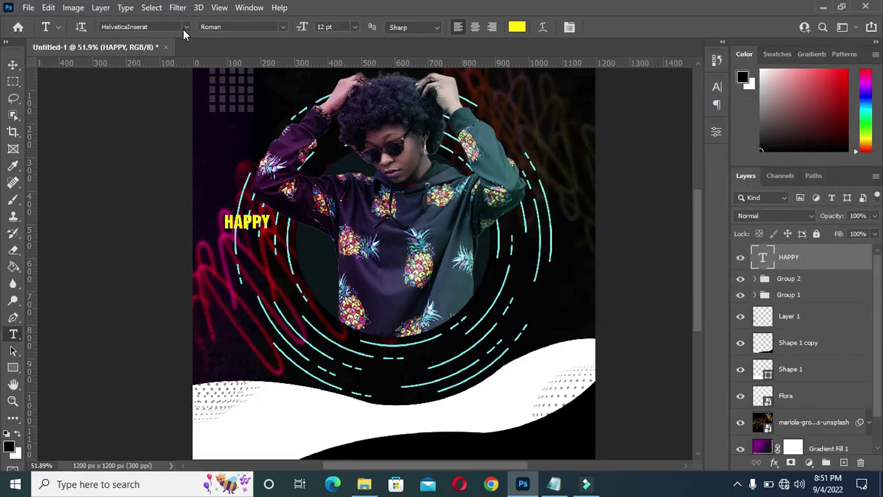
left_click(14, 64)
key("ctrl+t")
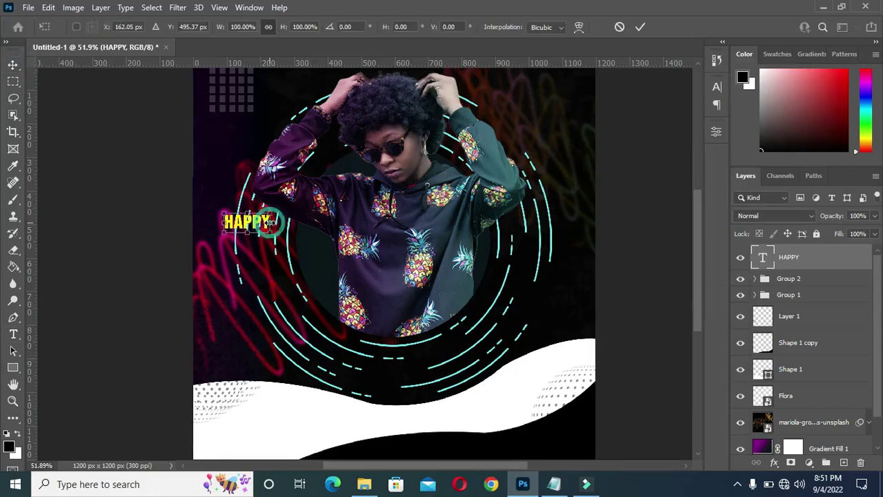
Tilt HAPPY about -22.74° onto the left rings and place a HAPPY copy just below it
left_click_drag(259, 227, 279, 253)
left_click(640, 27)
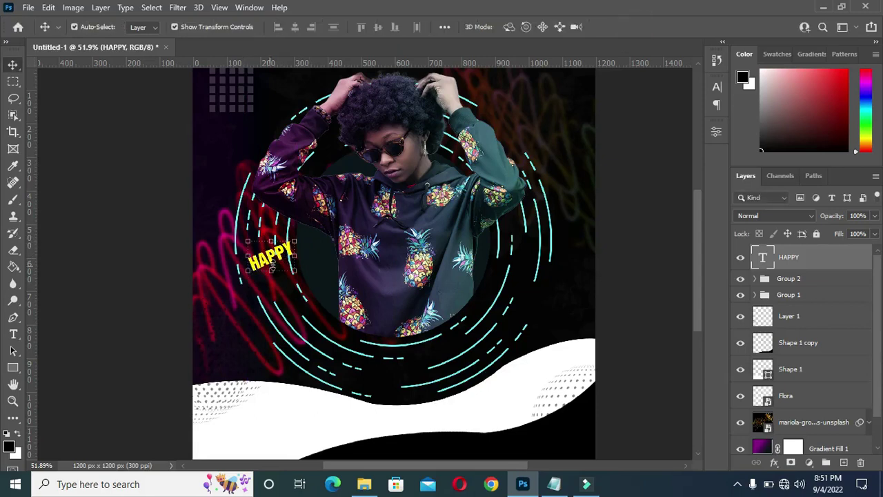
left_click_drag(807, 263, 846, 463)
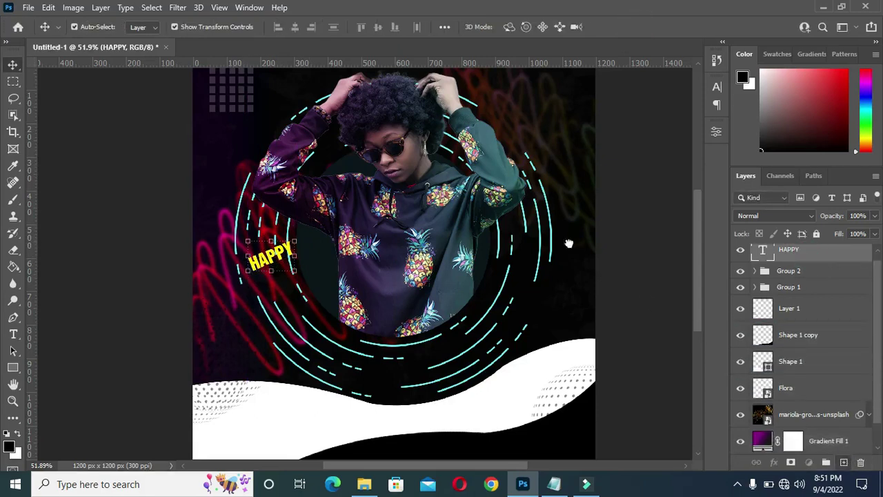
left_click_drag(271, 260, 278, 274)
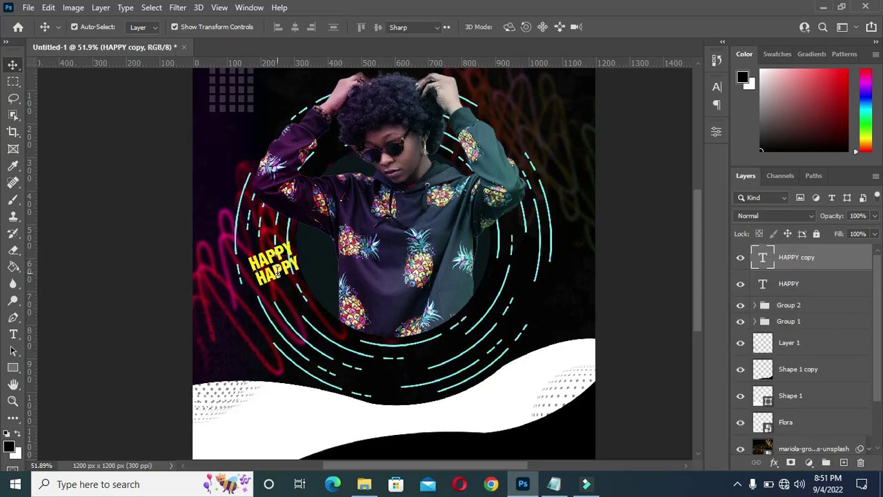
Replace the HAPPY copy's text with BIRTHDAY copied from the flyer notes
key("t")
left_click(278, 275)
key("ctrl+a")
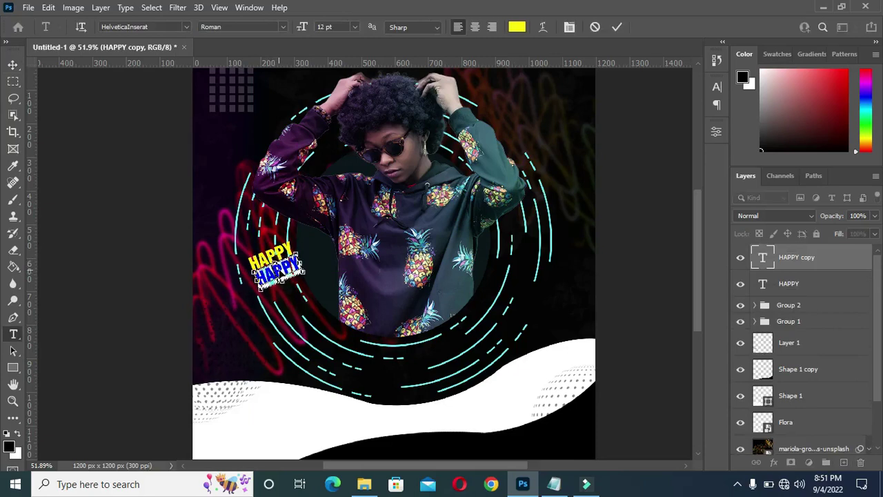
left_click(554, 484)
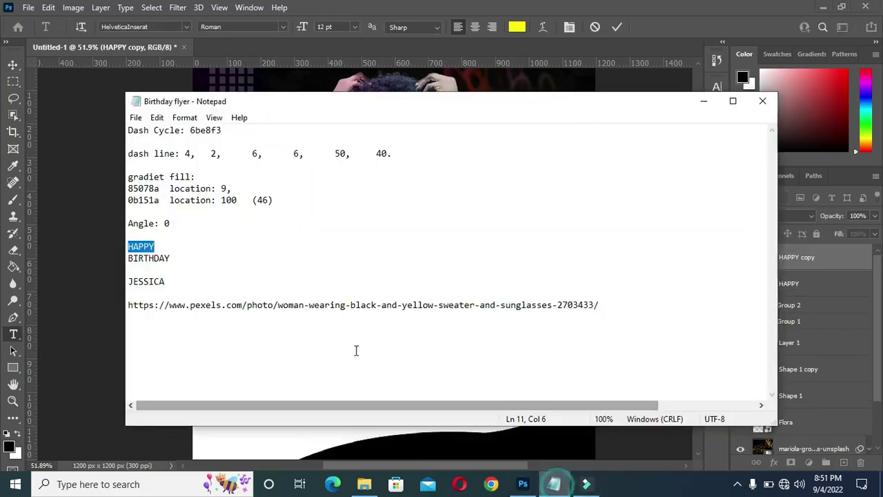
left_click_drag(133, 258, 227, 265)
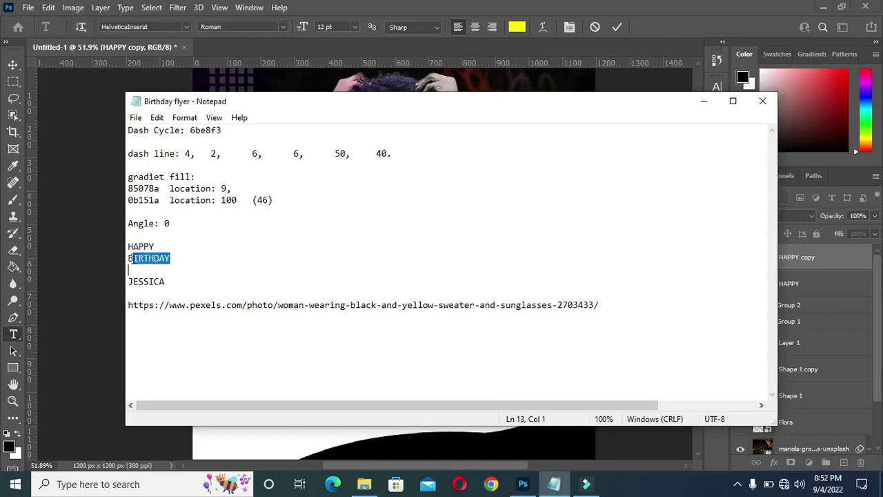
left_click_drag(129, 258, 171, 255)
key("ctrl+c")
left_click(704, 101)
key("ctrl+v")
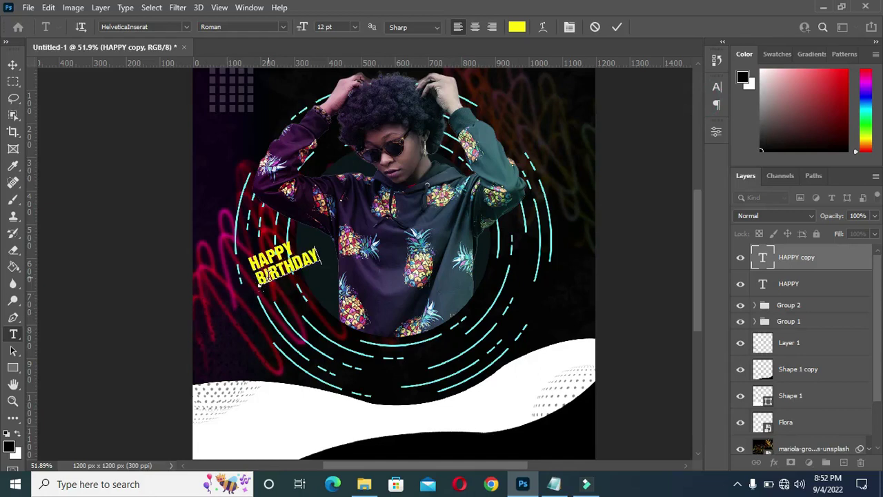
Change the second line to 'Birthday' and set it in Houstely Signature
left_click_drag(266, 275, 336, 253)
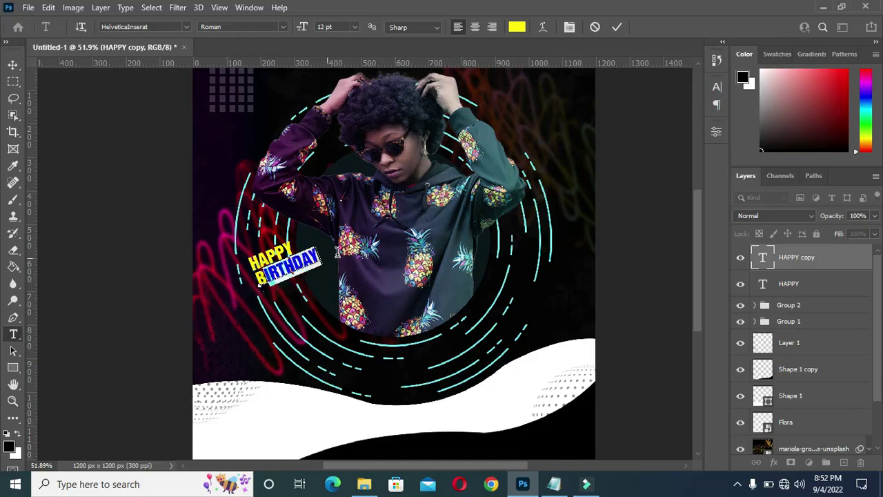
key("ctrl+h")
type("irthday")
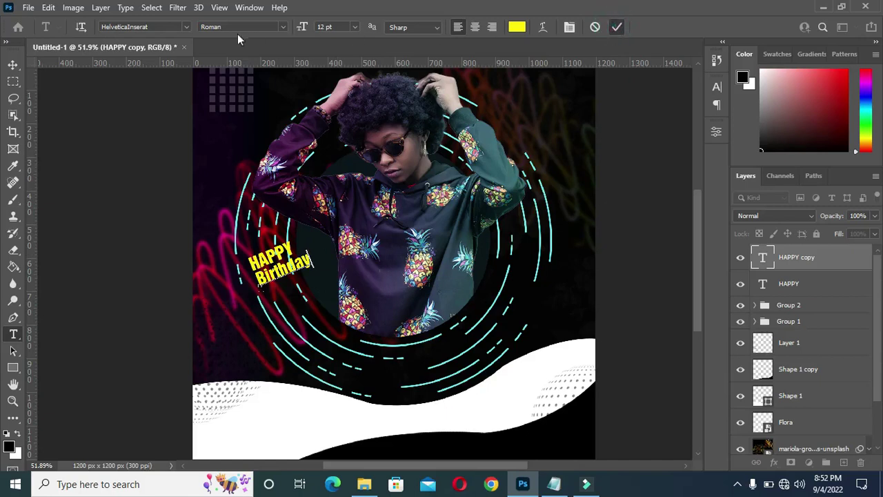
key("ctrl+Return")
left_click(187, 26)
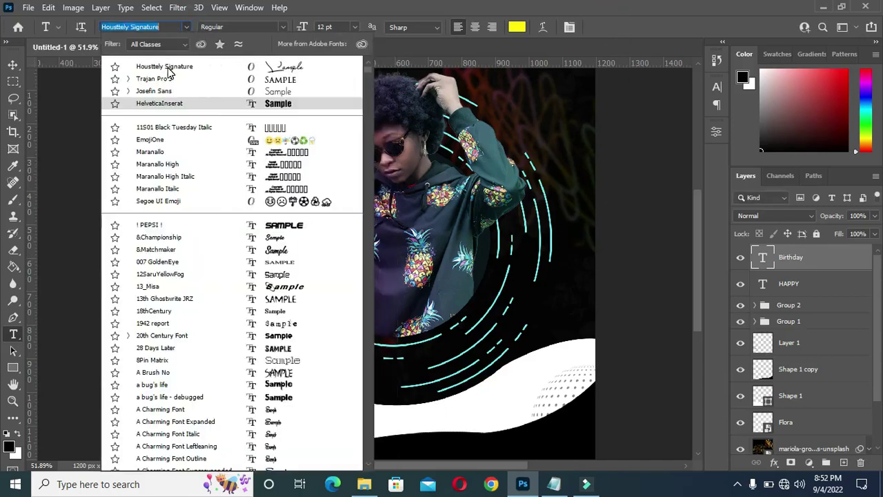
left_click(175, 66)
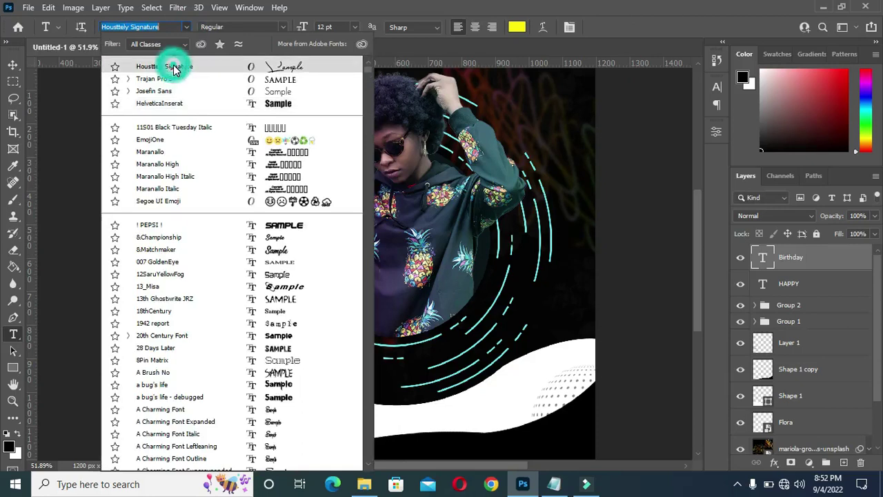
Scale Birthday to 131.15%, tilt it about -12.96°, and set it beneath HAPPY
left_click(13, 65)
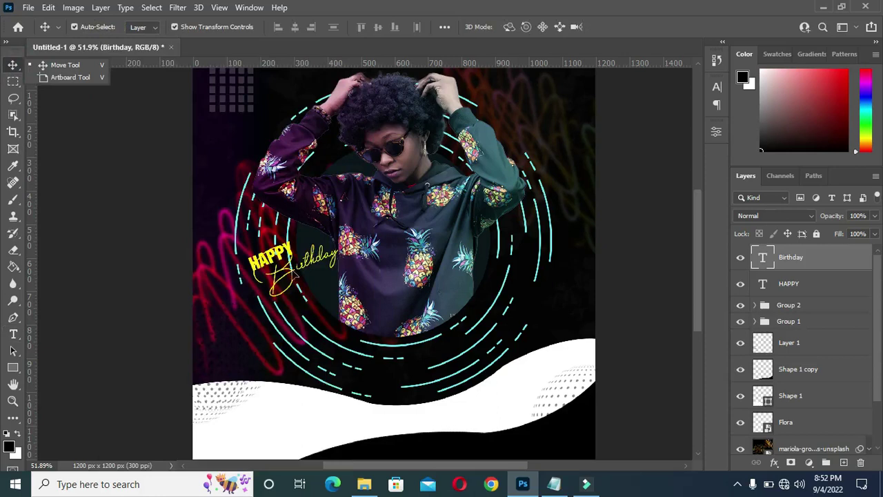
mouse_move(314, 261)
left_mouse_down()
mouse_move(279, 274)
mouse_move(308, 274)
left_mouse_up()
scroll(302, 273, "up", 2)
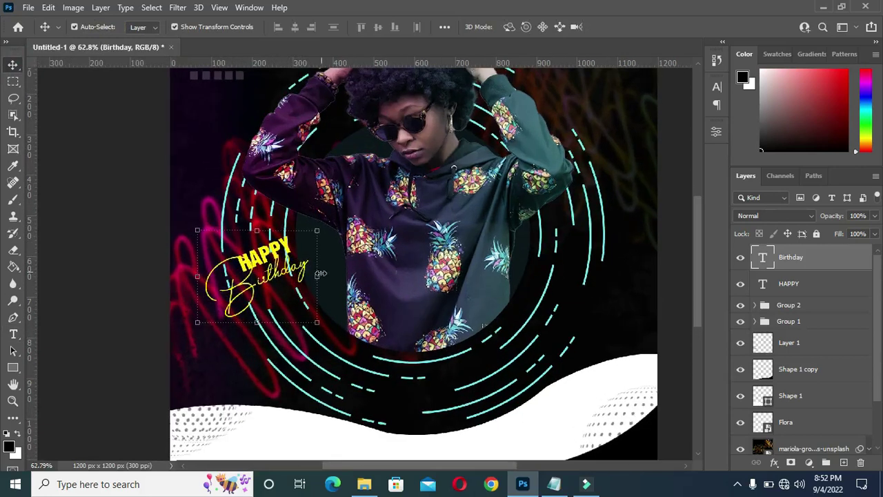
key("ctrl+t")
left_click_drag(318, 278, 358, 279)
left_click_drag(303, 271, 290, 282)
left_click_drag(361, 216, 343, 194)
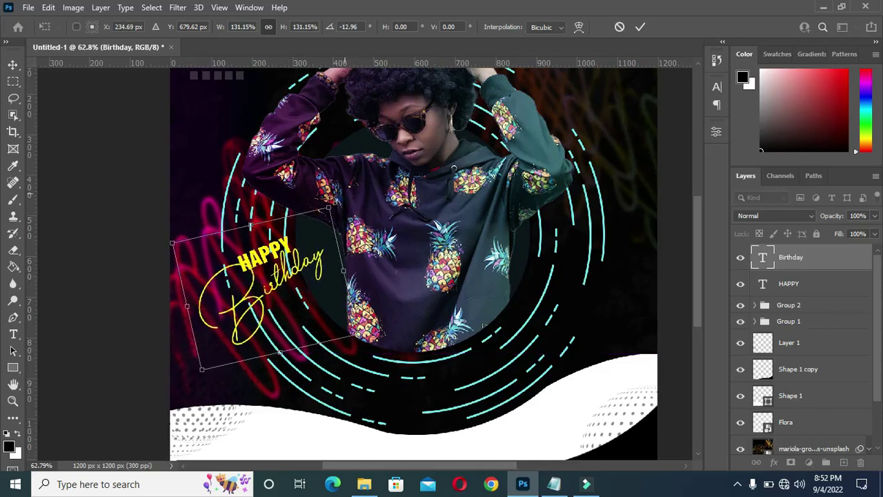
left_click_drag(289, 283, 283, 287)
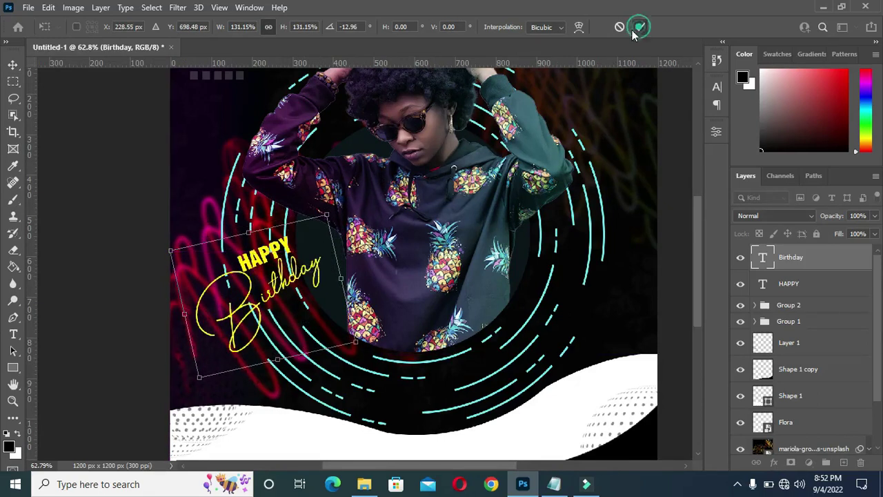
key("Return")
scroll(461, 104, "down", 3)
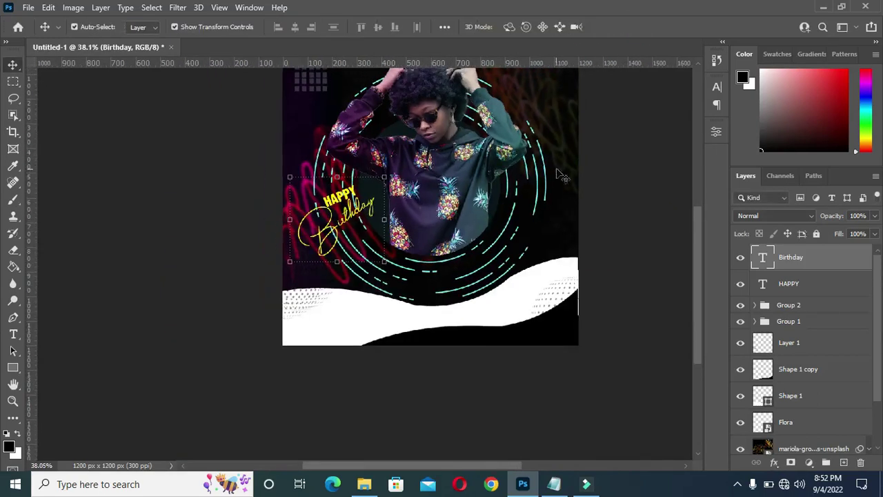
Re-tilt HAPPY to about -13.47° to match Birthday and nudge it up-right above the script
left_click(623, 158)
scroll(386, 183, "up", 2)
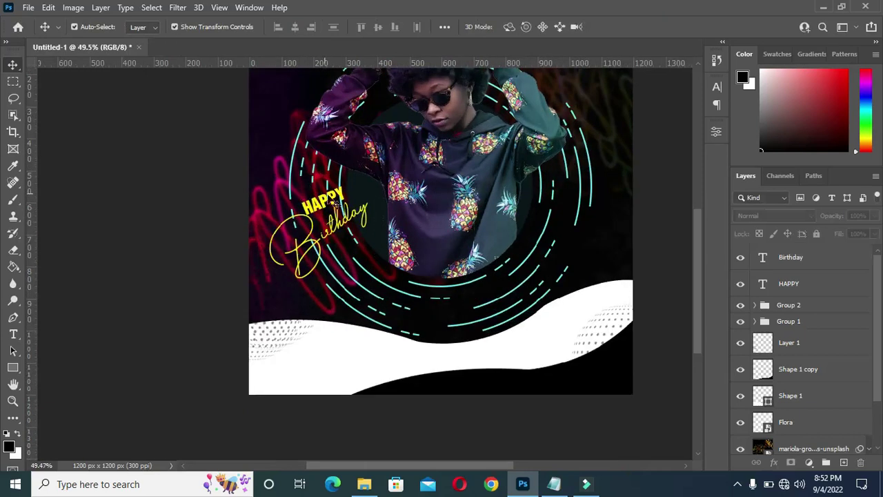
left_click(342, 207)
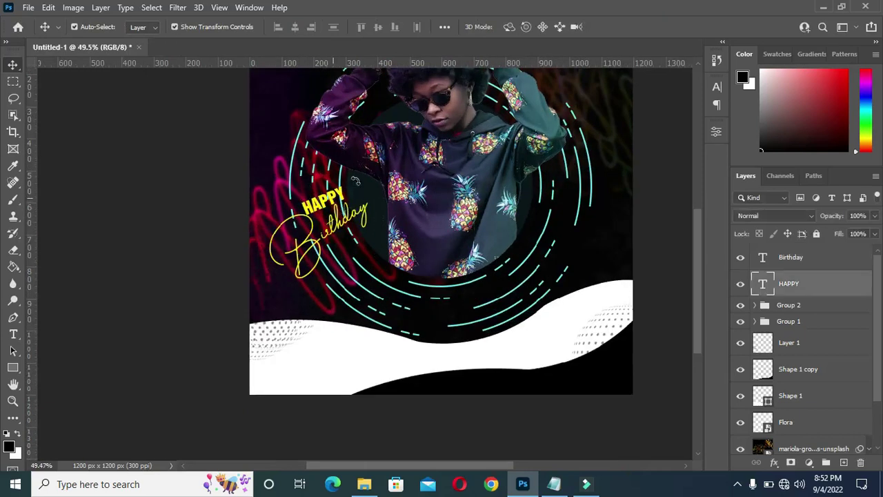
scroll(350, 187, "up", 2)
left_click_drag(352, 178, 343, 168)
left_click(639, 27)
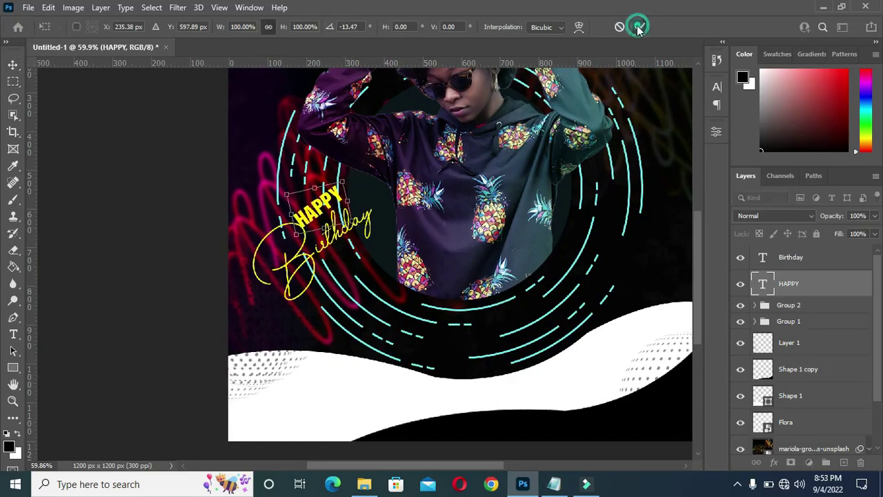
scroll(133, 114, "down", 2)
left_click(552, 171)
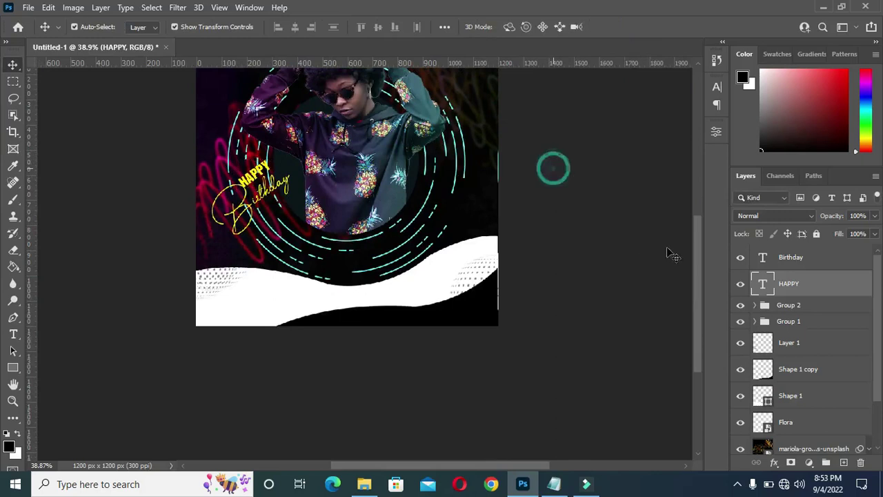
left_click_drag(695, 293, 697, 267)
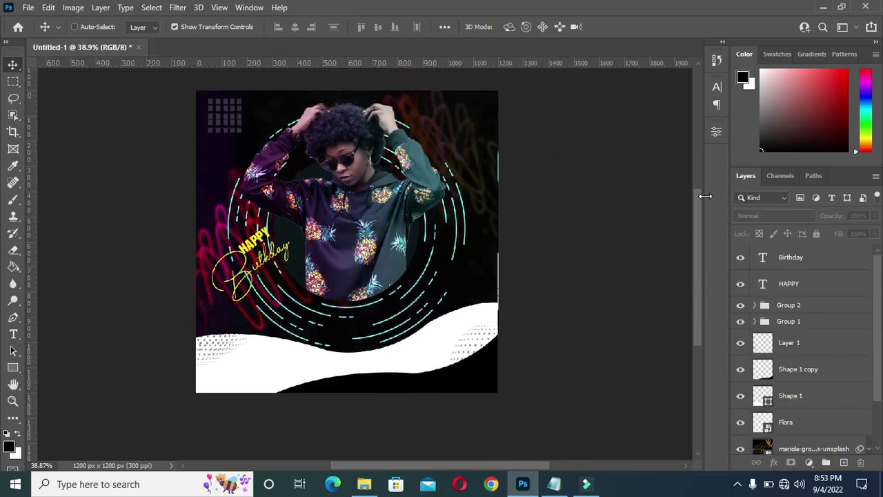
key("ctrl+0")
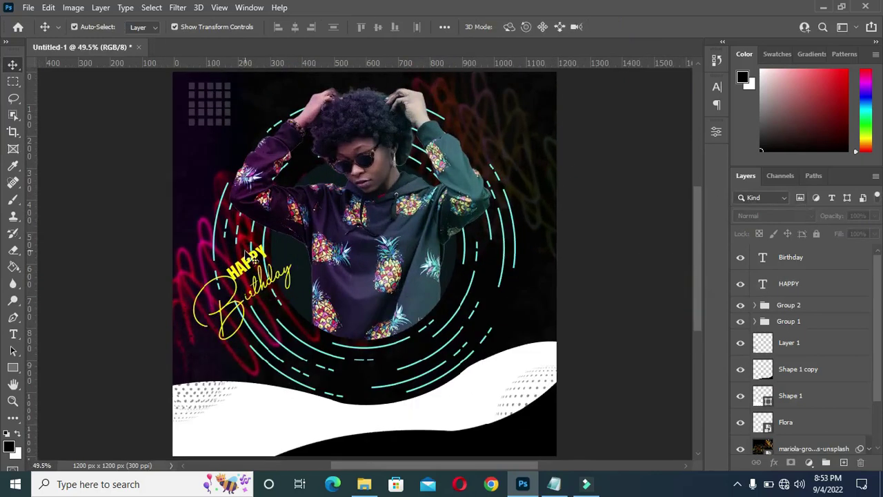
left_click_drag(260, 267, 262, 265)
scroll(297, 226, "down", 2)
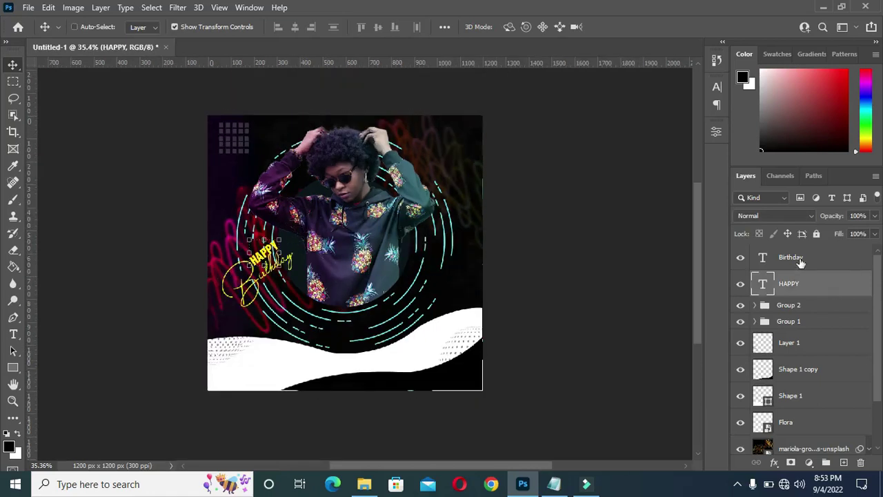
Group HAPPY and Birthday into Group 3 and enlarge the group to about 139%
left_click(831, 263, "ctrl")
left_click_drag(826, 283, 825, 462)
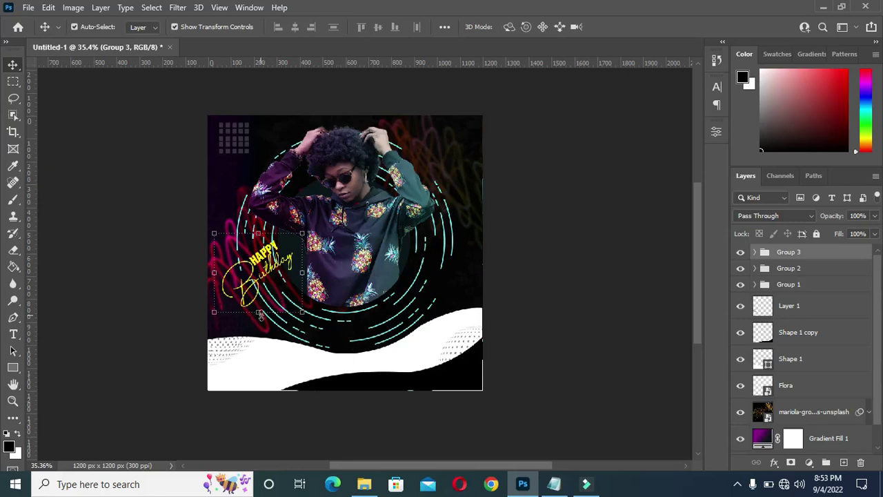
left_click_drag(260, 315, 263, 331)
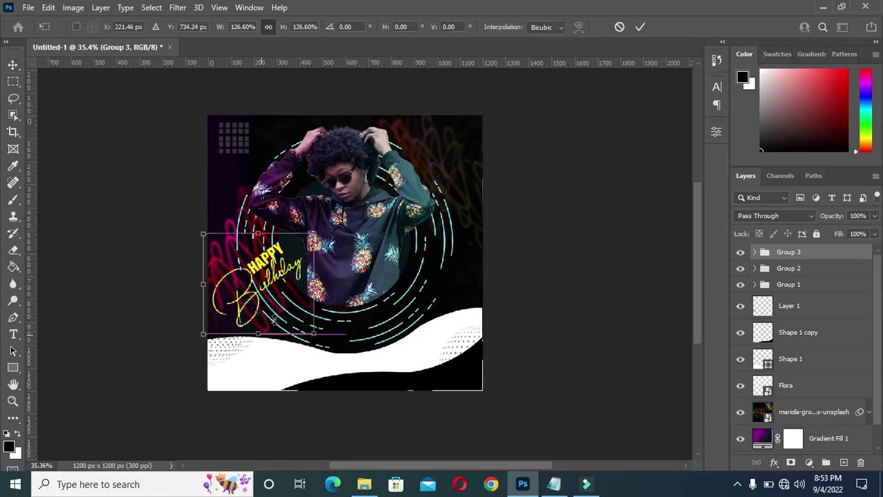
left_click_drag(315, 284, 322, 284)
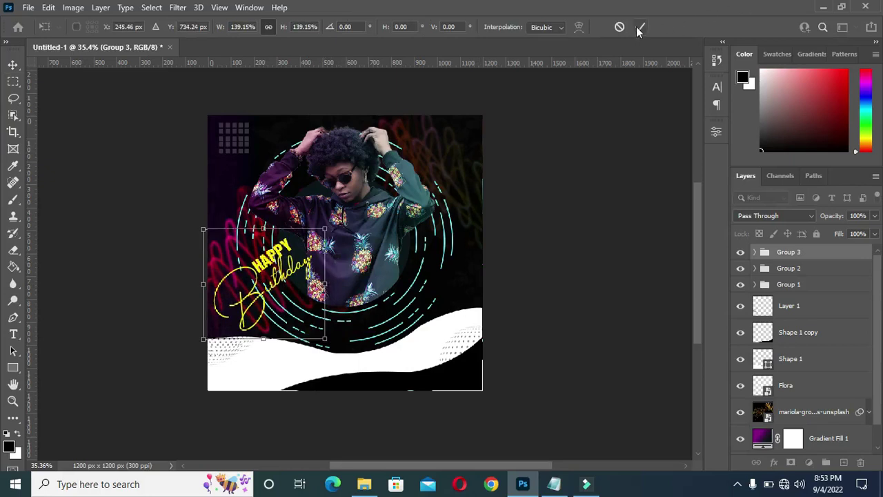
left_click(593, 260)
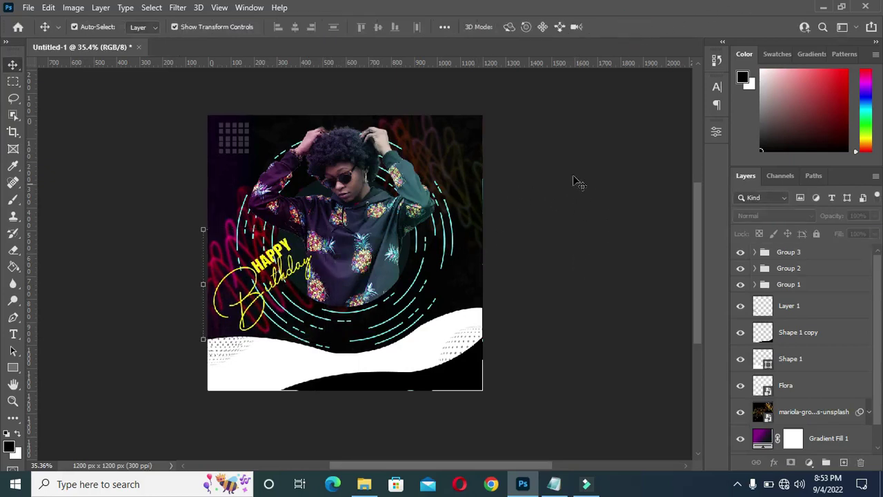
scroll(330, 358, "up", 2)
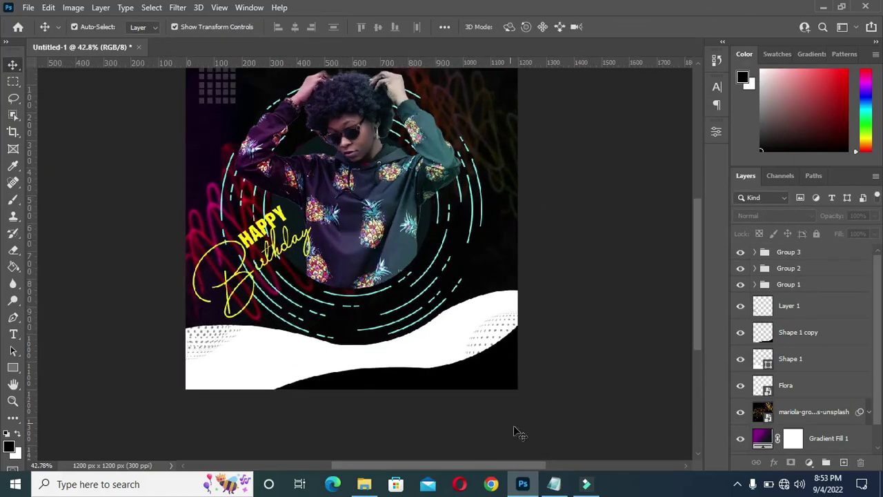
left_click(554, 484)
Add JESSICA in Josefin Sans on the white wave below the portrait
left_click_drag(167, 282, 127, 283)
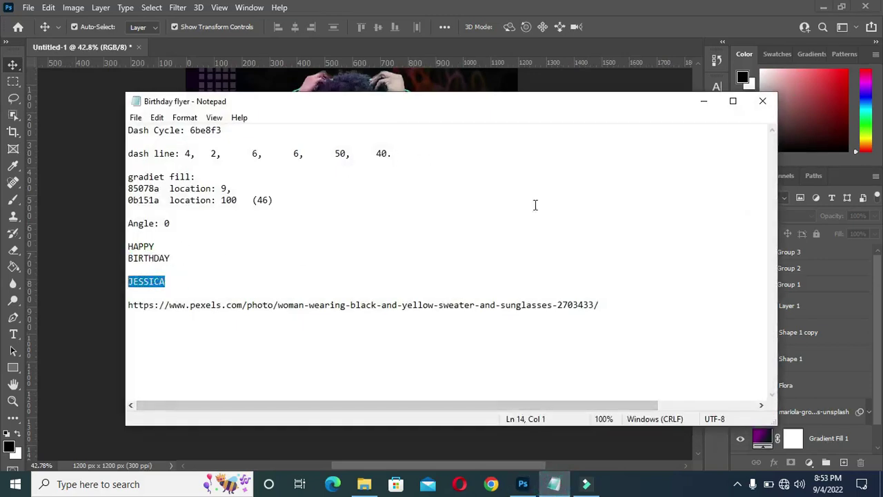
left_click(702, 102)
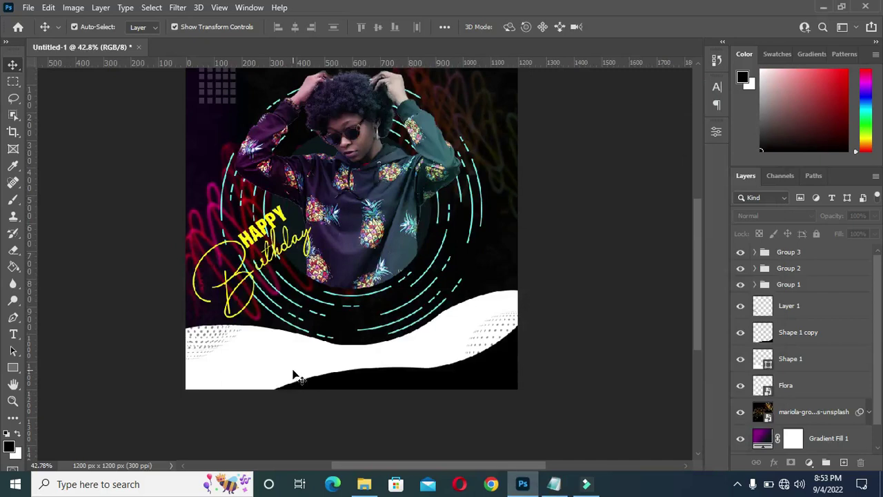
key("t")
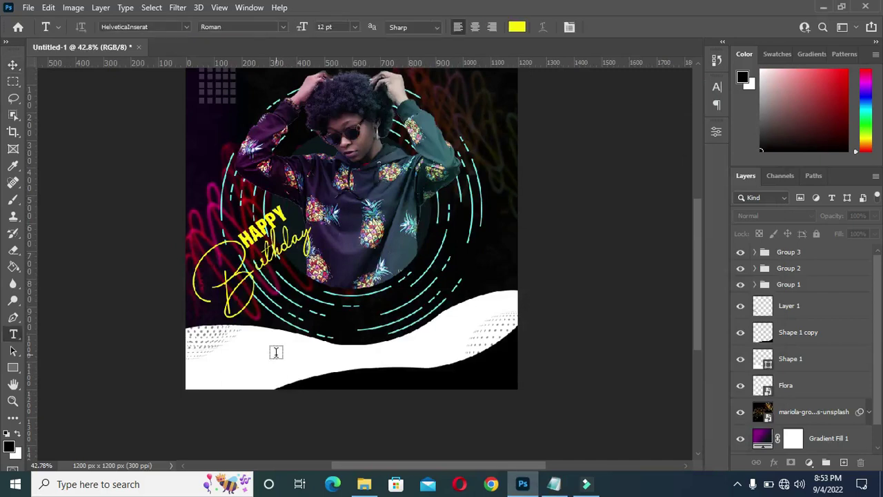
left_click(257, 357)
left_click(185, 27)
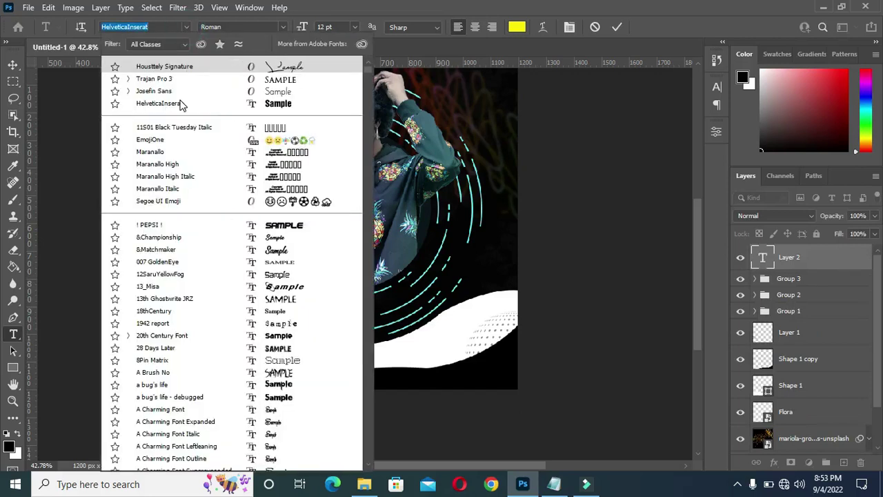
left_click(160, 96)
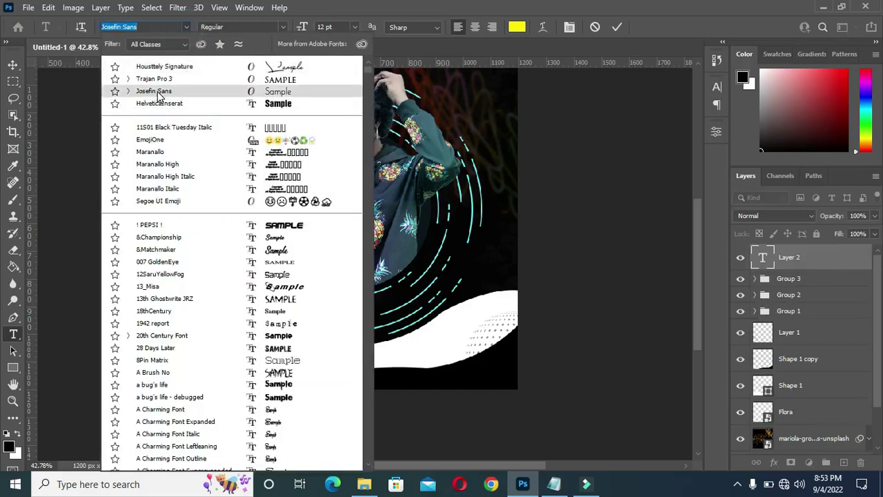
left_click(158, 95)
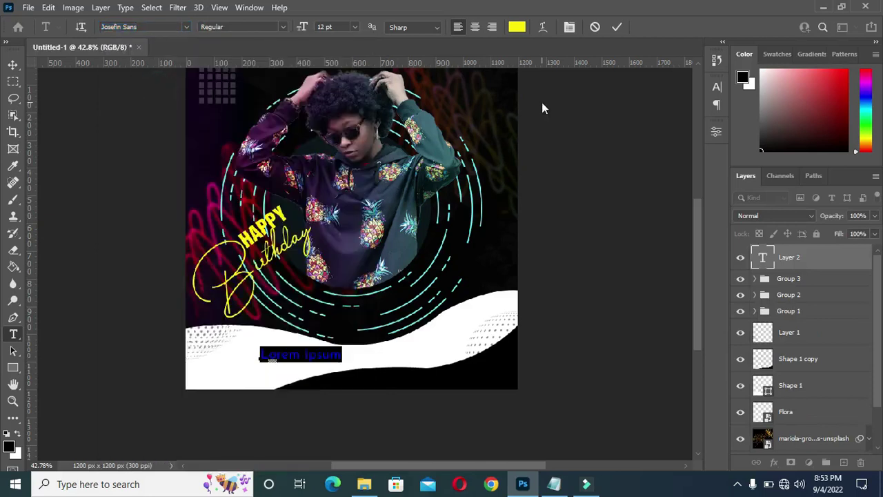
type("JESSICA")
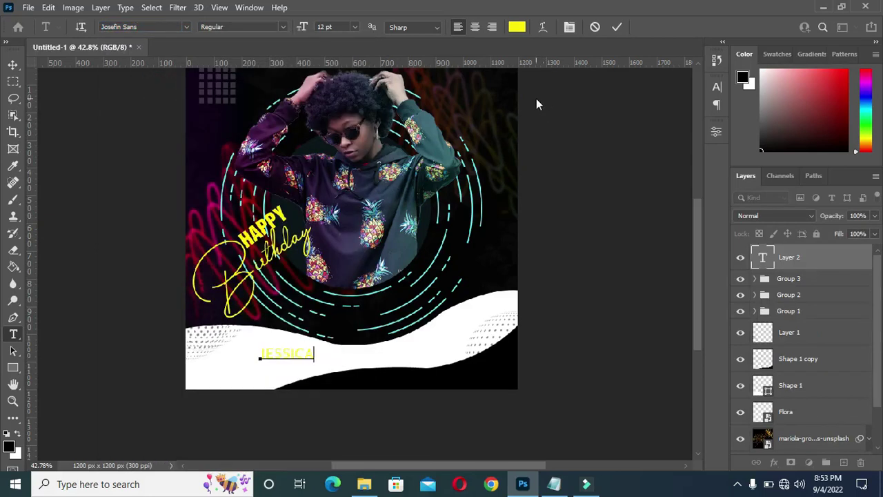
left_click(616, 29)
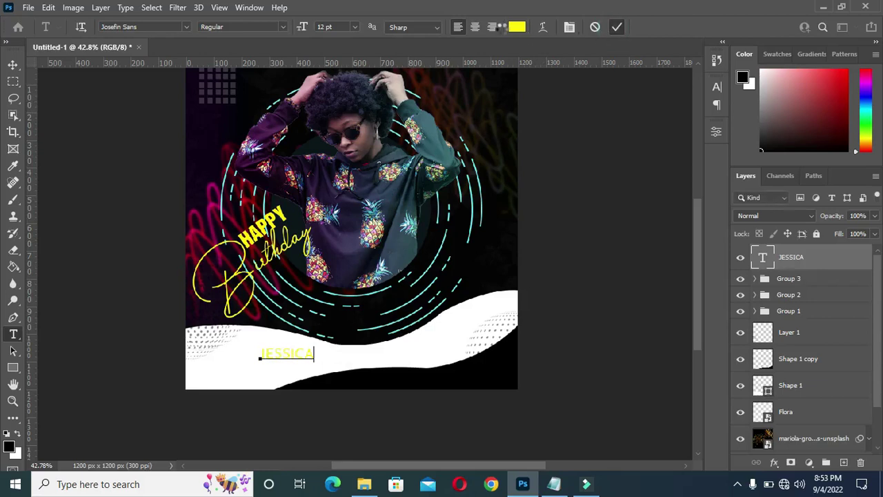
Colour the JESSICA text dark 0c151b sampled from the poster
left_click(517, 28)
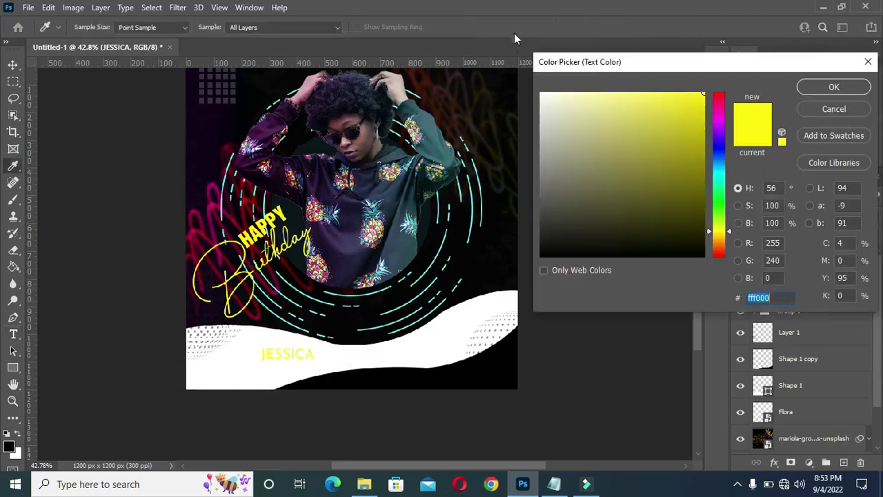
left_click(427, 212)
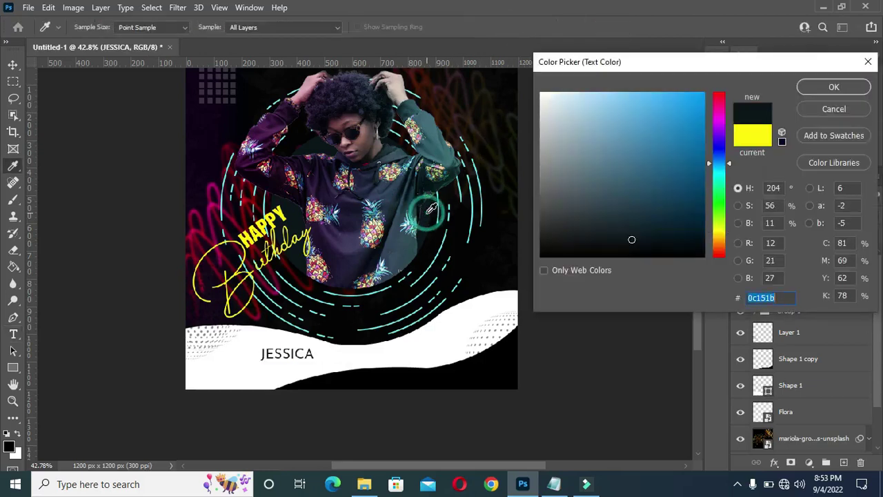
left_click(836, 89)
left_click(715, 88)
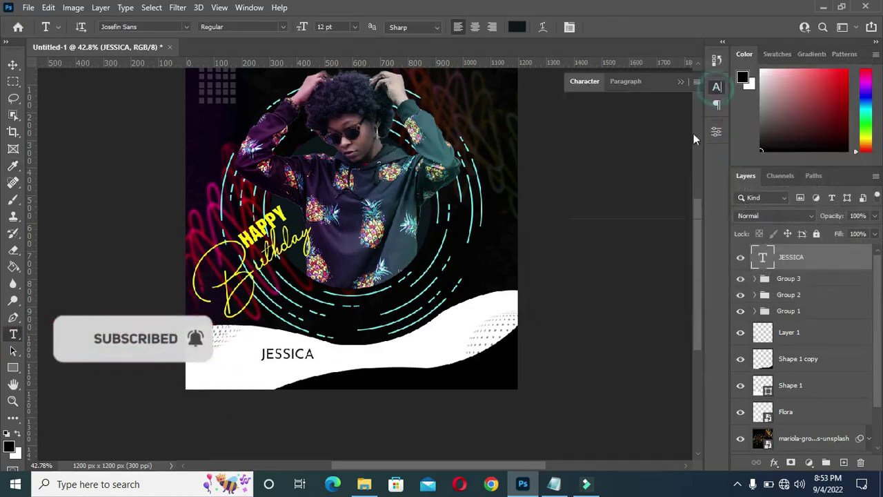
Raise JESSICA's letter tracking from 800 up to 1440
left_click(665, 133)
type("800")
key("Return")
type("1120")
key("Return")
type("1140")
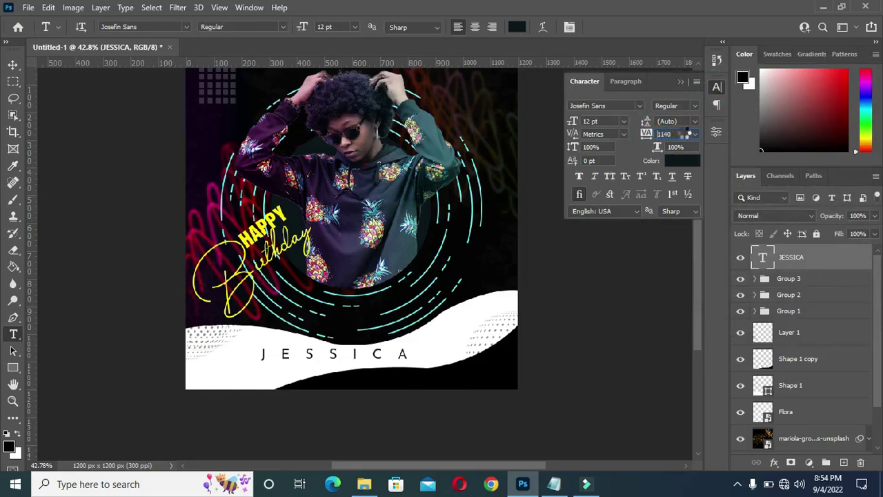
key("Up")
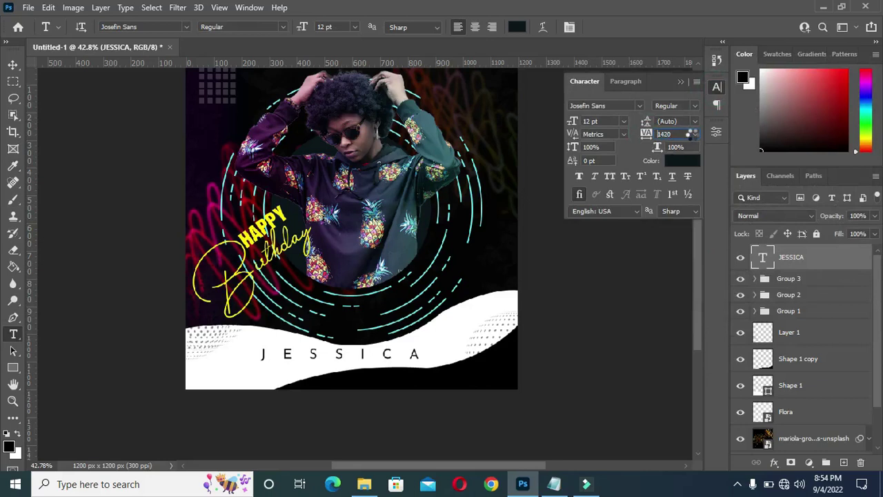
key("Return")
key("Up")
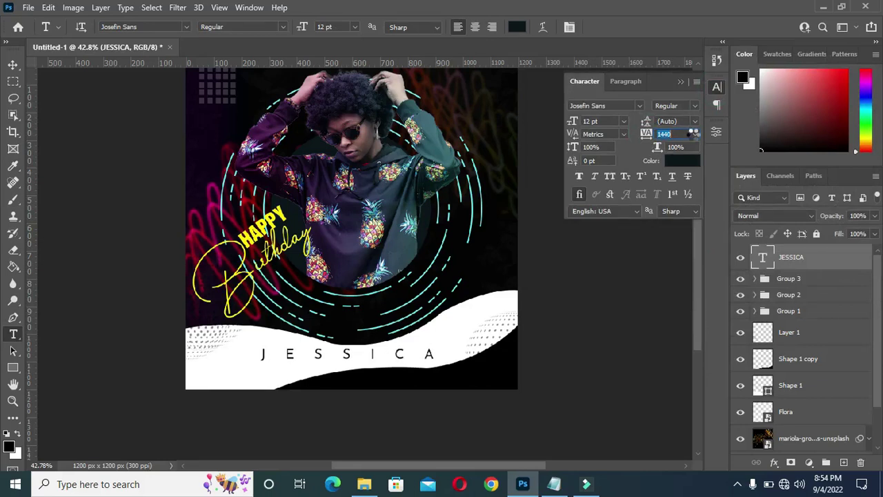
left_click(678, 82)
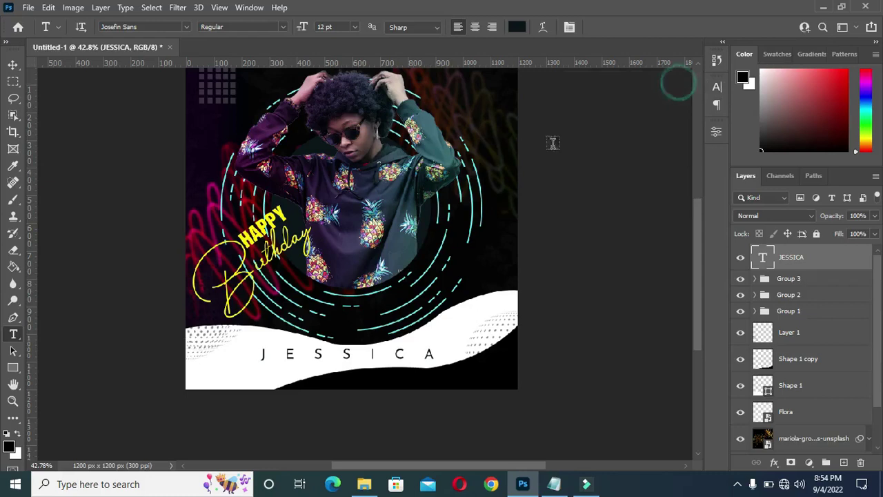
left_click(13, 64)
scroll(346, 354, "up", 1)
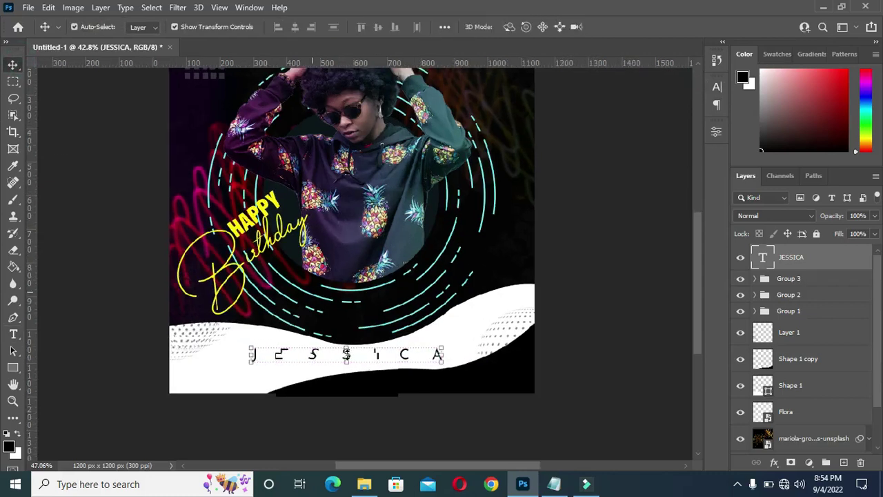
scroll(346, 354, "up", 3)
left_click_drag(346, 354, 348, 361)
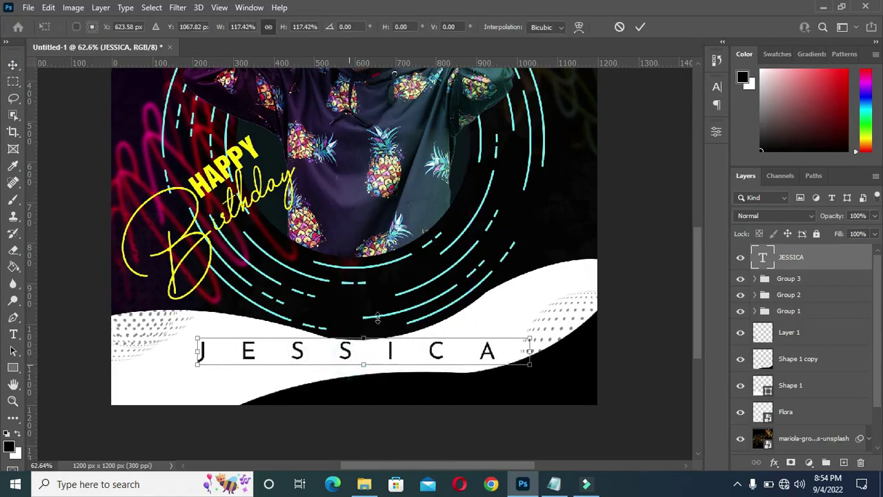
left_click(639, 27)
key("Down")
key("Down")
key("Down")
key("Down")
key("Down")
key("Down")
key("Down")
key("Down")
key("Down")
key("Down")
scroll(465, 316, "down", 4)
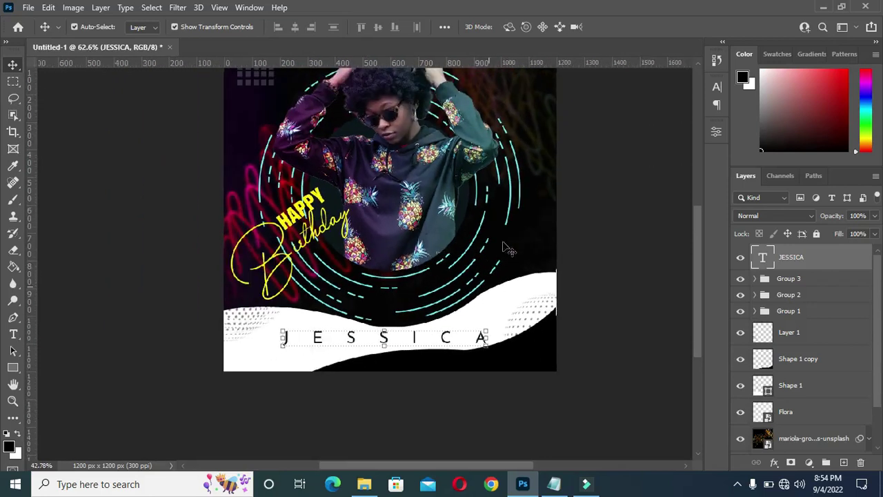
key("ctrl")
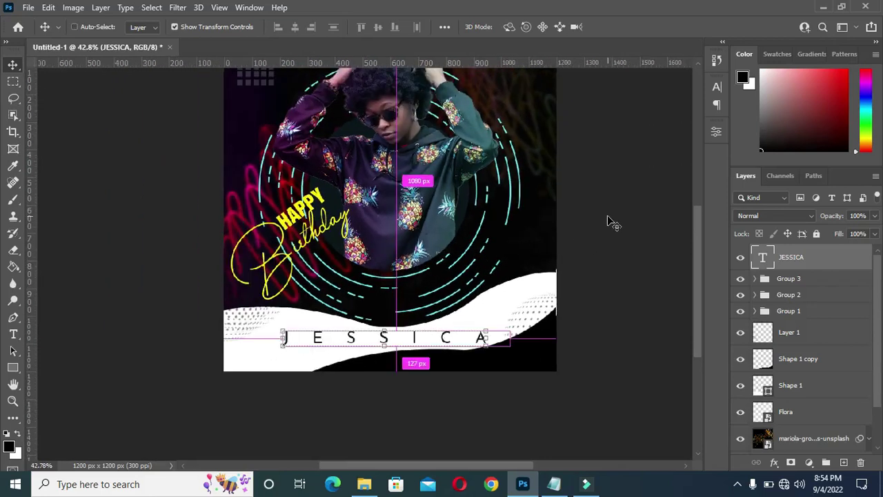
key("ctrl+a")
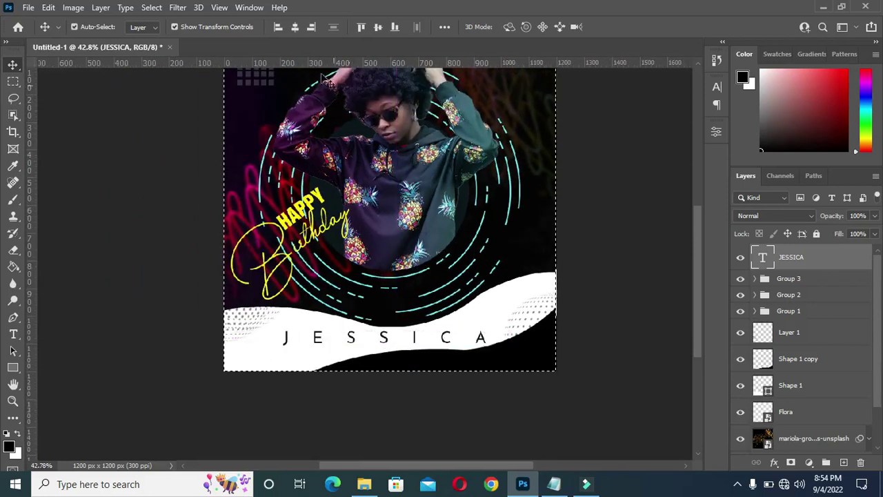
left_click(294, 29)
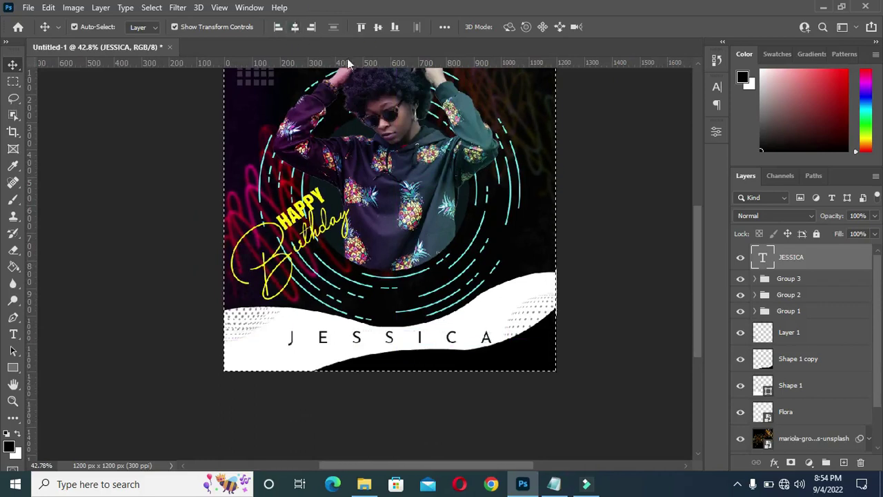
key("ctrl")
key("ctrl+d")
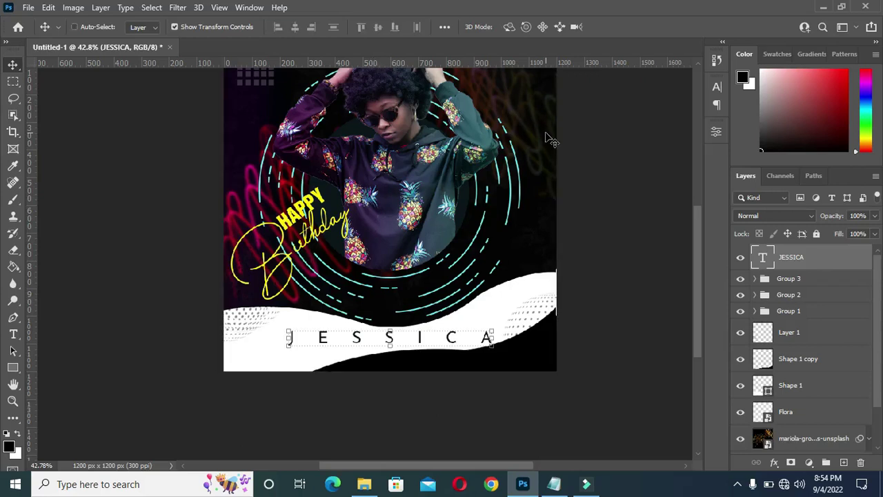
scroll(550, 138, "up", 1)
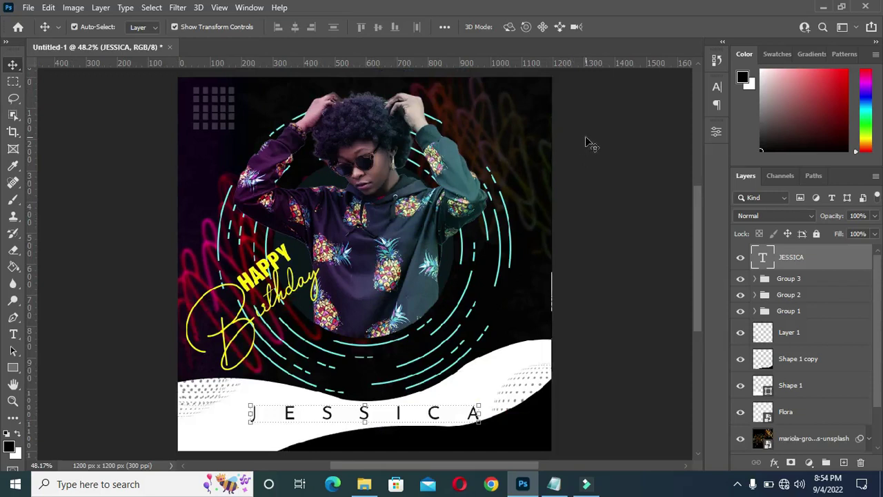
scroll(466, 187, "down", 1)
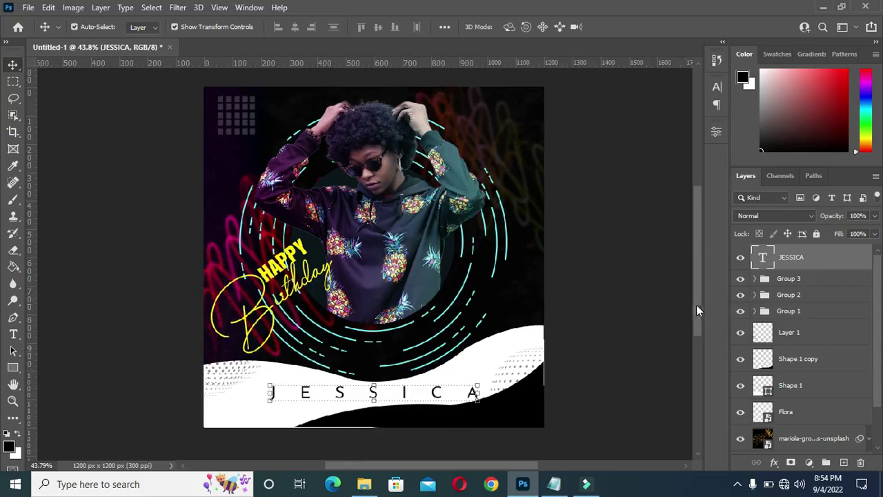
scroll(698, 316, "down", 1)
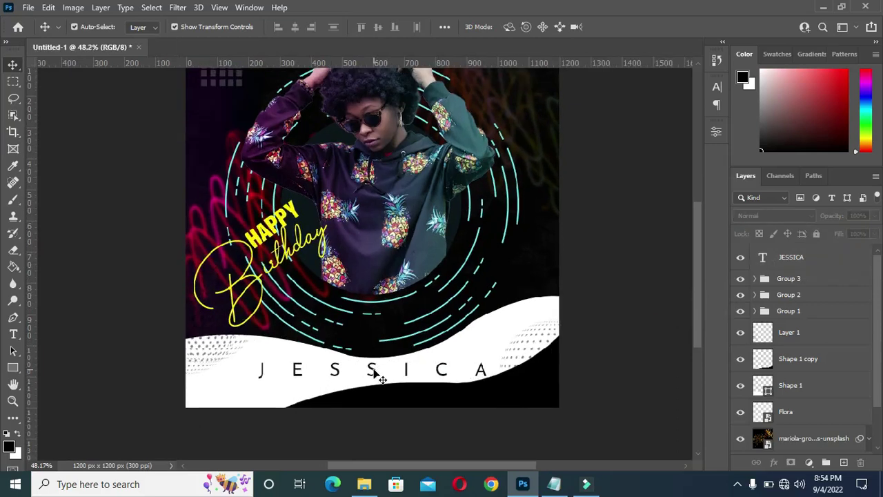
scroll(378, 376, "down", 1)
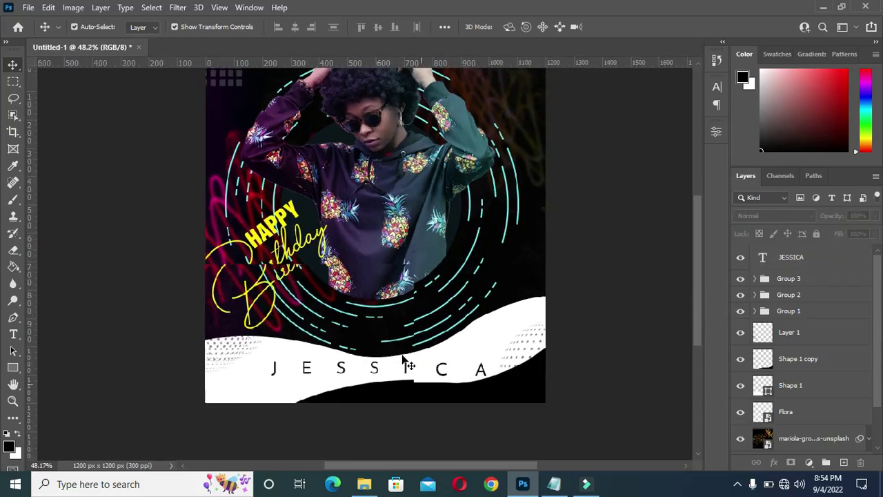
left_click(783, 257)
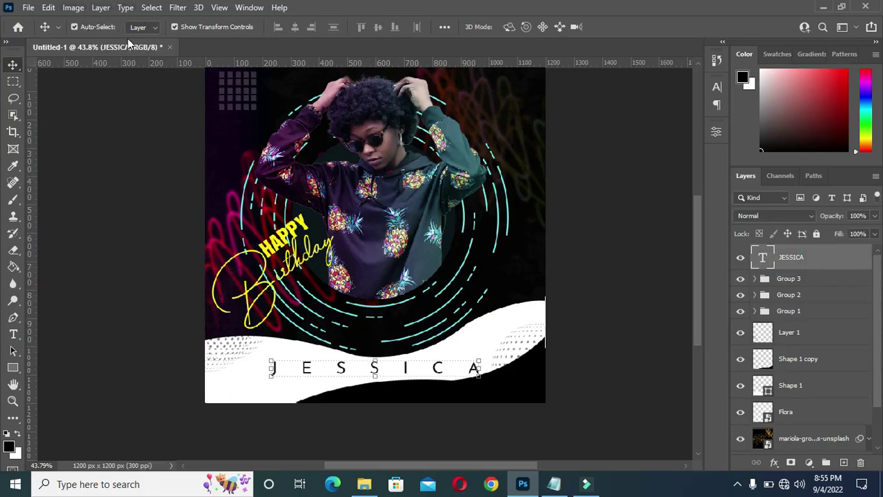
key("t")
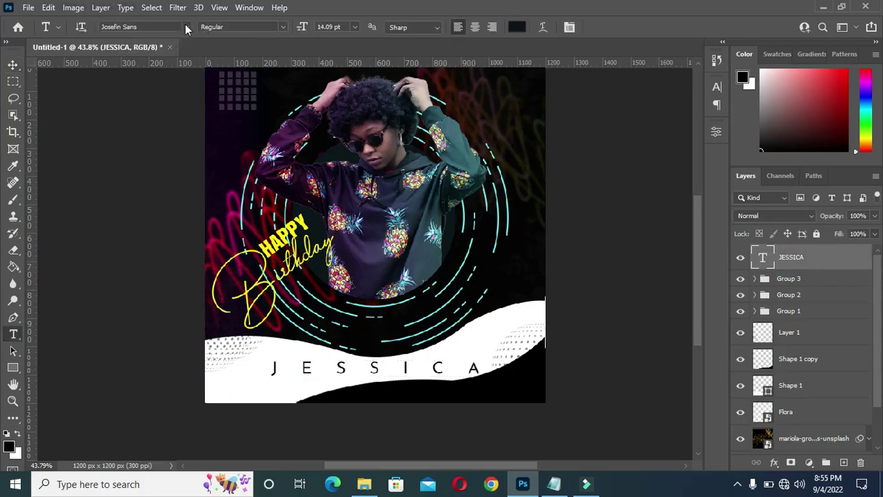
Change the JESSICA text to the Trajan Pro 3 font and select its layer
left_click(185, 27)
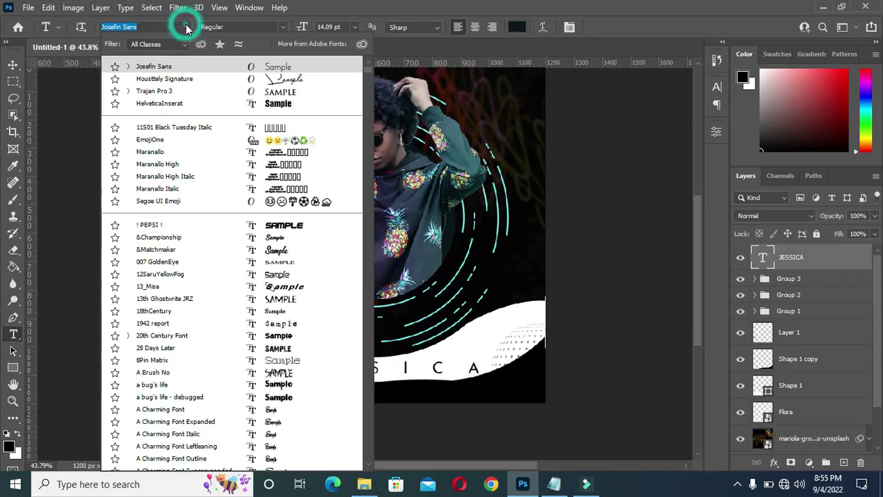
left_click(164, 92)
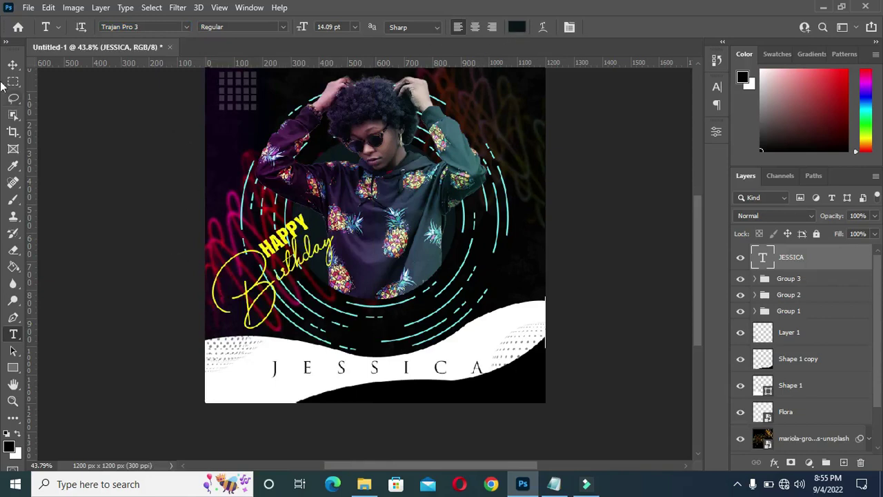
left_click(12, 64)
left_click(599, 266)
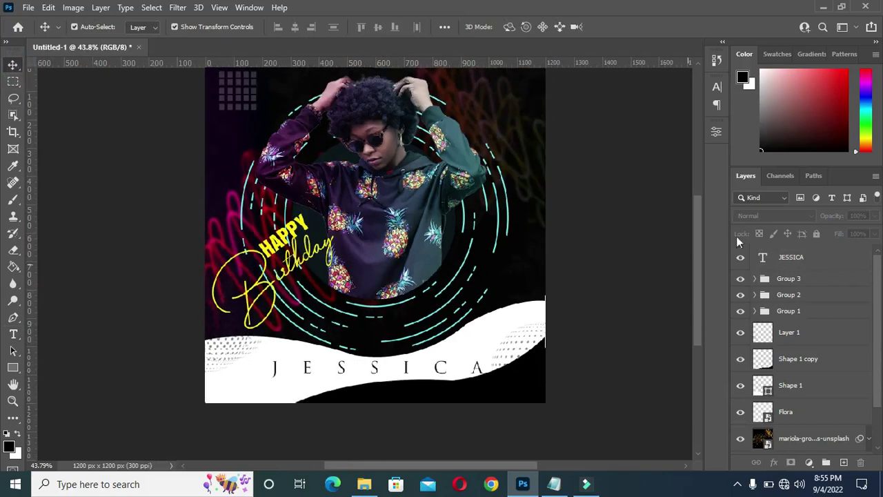
left_click(791, 257)
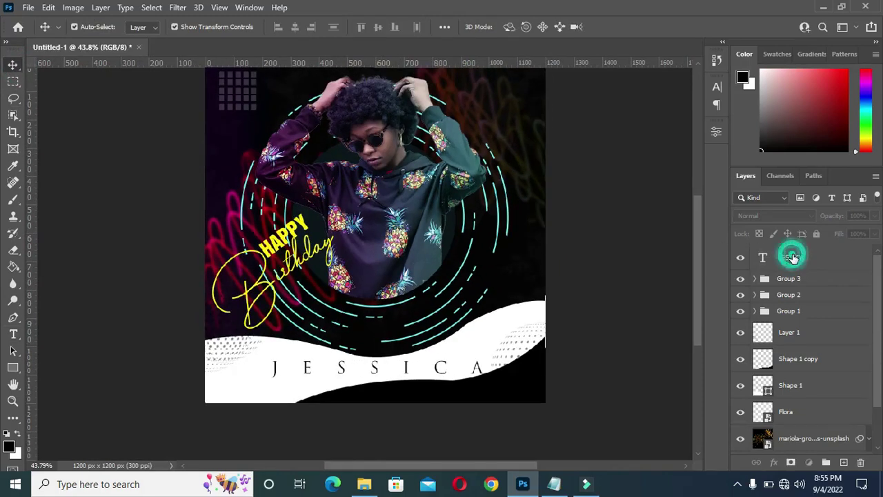
Set JESSICA to All Caps in Bold style and nudge it onto the white wave
left_click(719, 85)
left_click(609, 176)
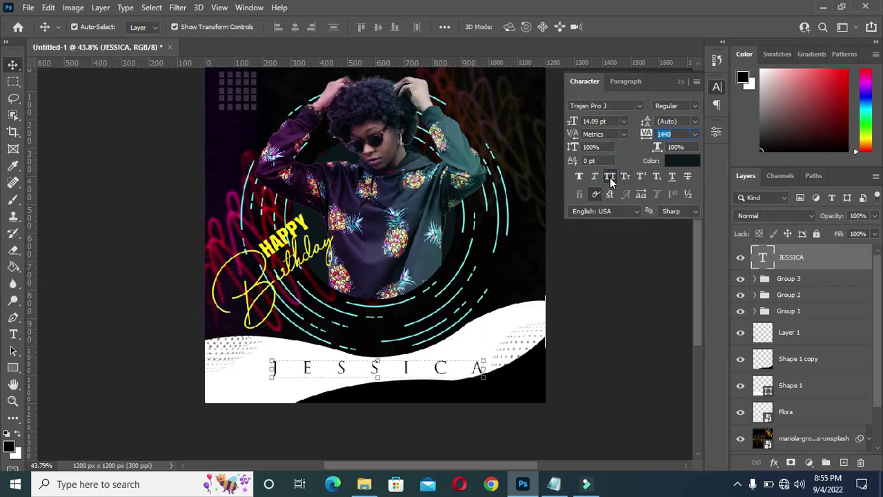
left_click(694, 105)
left_click(686, 130)
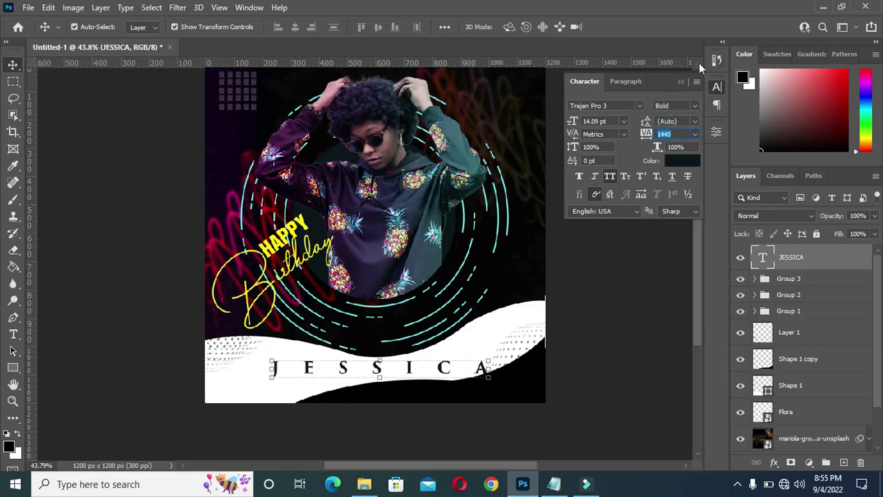
left_click(681, 82)
left_click_drag(385, 359, 391, 351)
key("ctrl+a")
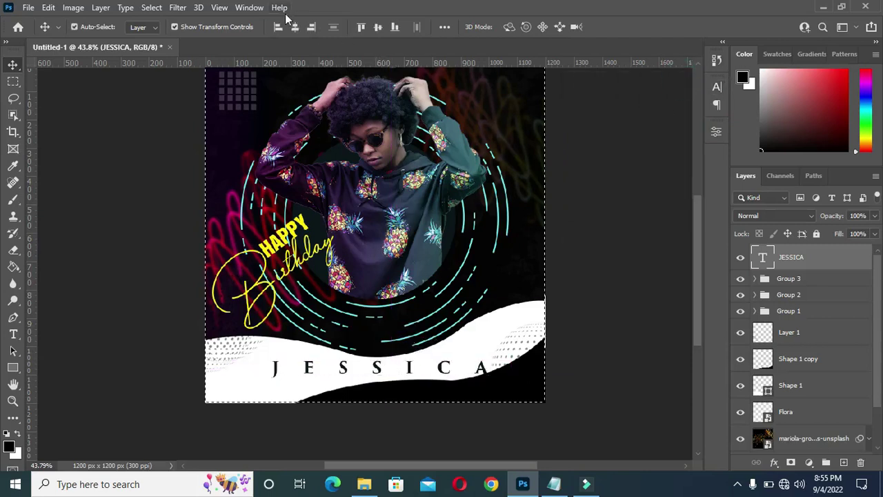
Align JESSICA to the canvas horizontal centre, drop the selection, and fit the poster in view
left_click(290, 28)
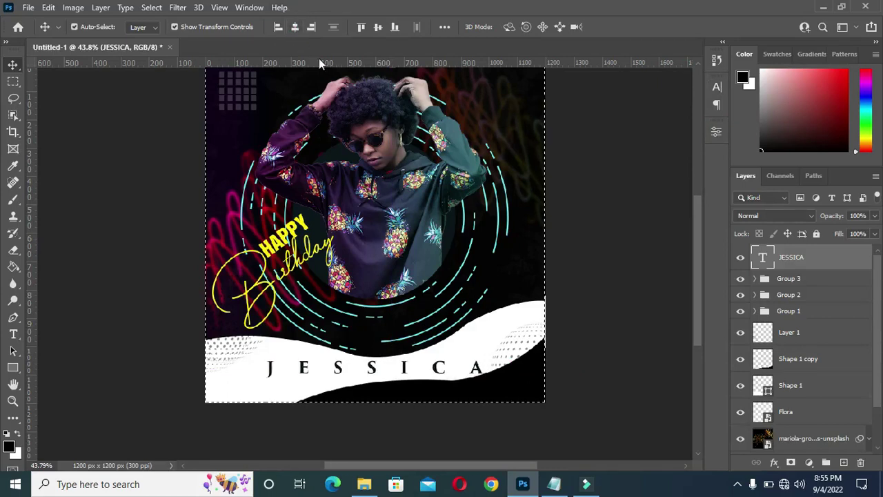
key("ctrl")
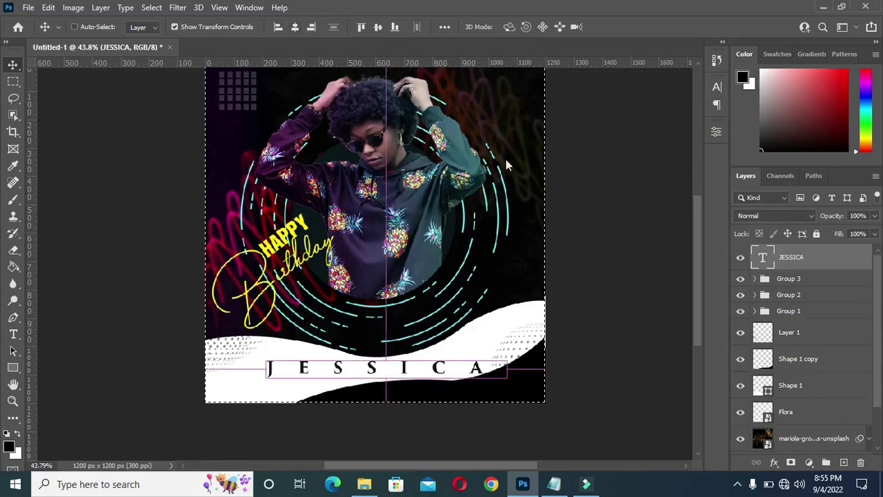
key("ctrl+d")
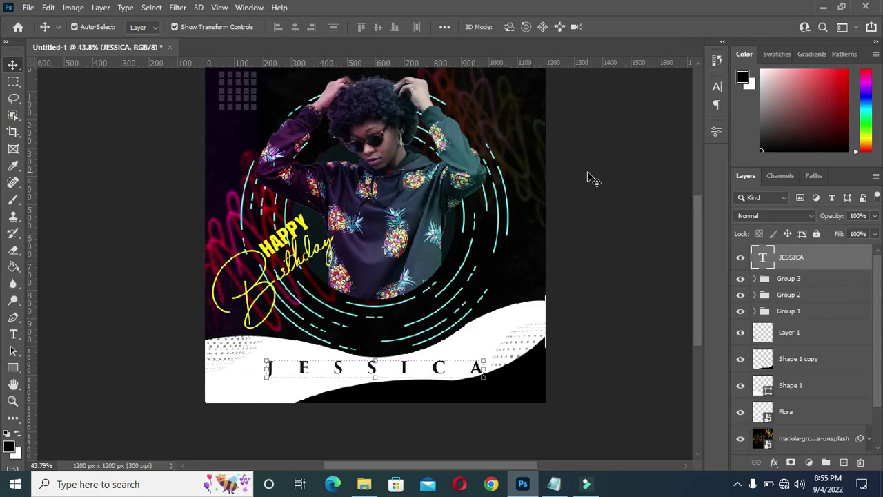
key("ctrl+0")
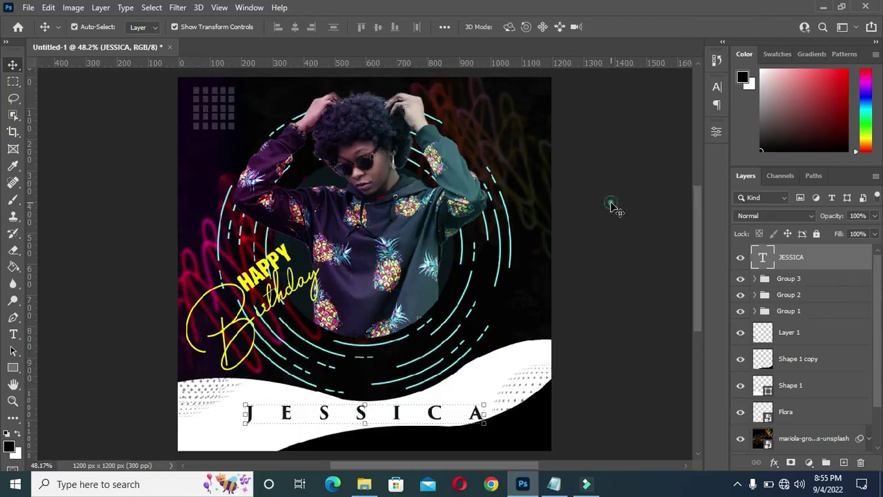
Deselect JESSICA and select Layer 1 in the Layers panel
scroll(610, 209, "down", 2)
left_click(548, 220)
scroll(568, 216, "up", 2)
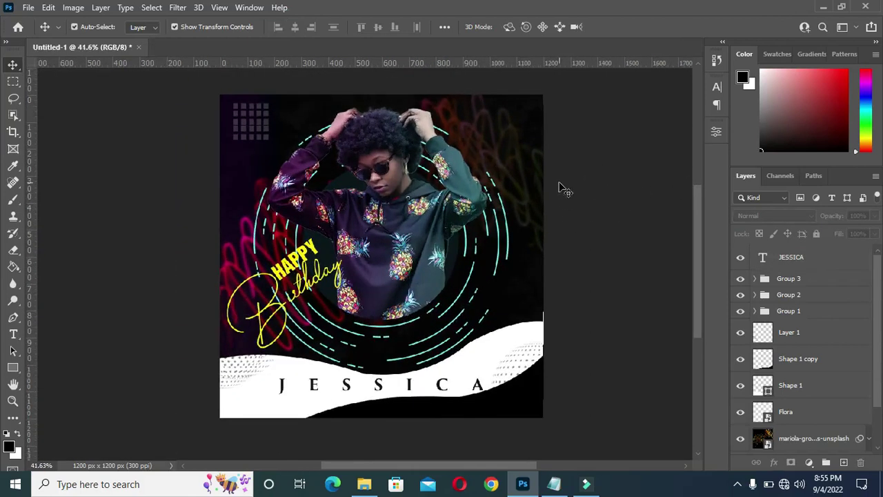
scroll(560, 188, "up", 1)
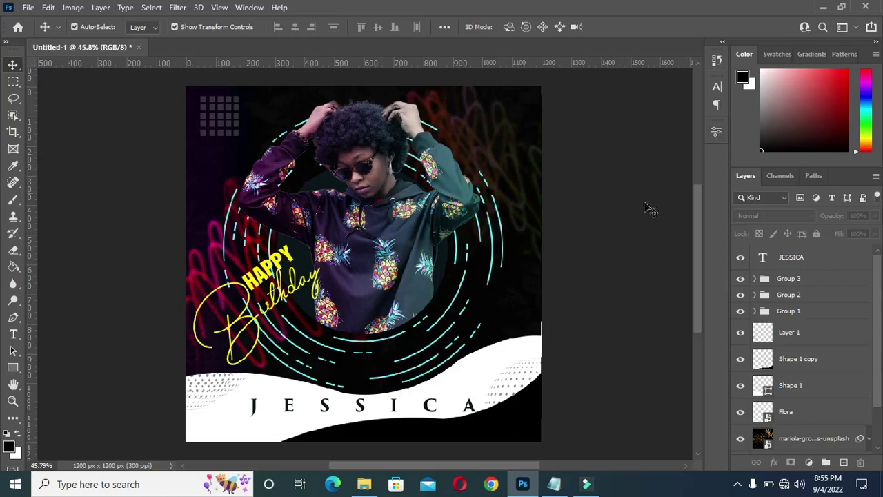
left_click(793, 334)
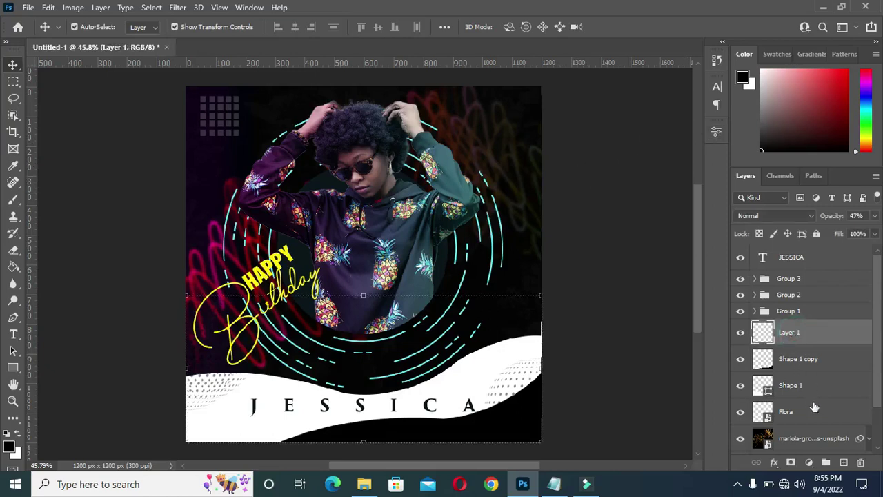
Select Layer 1 through Gradient Fill 1 and group them into Group 4
scroll(810, 415, "down", 1)
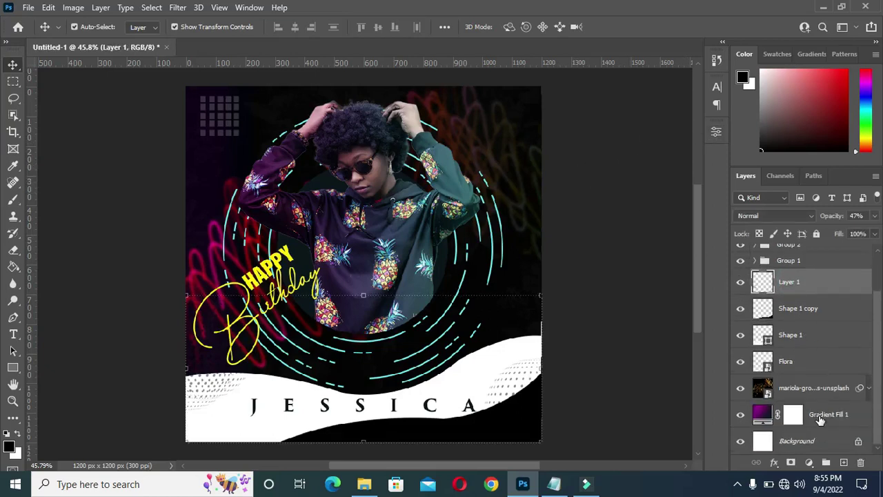
left_click(819, 416, "shift")
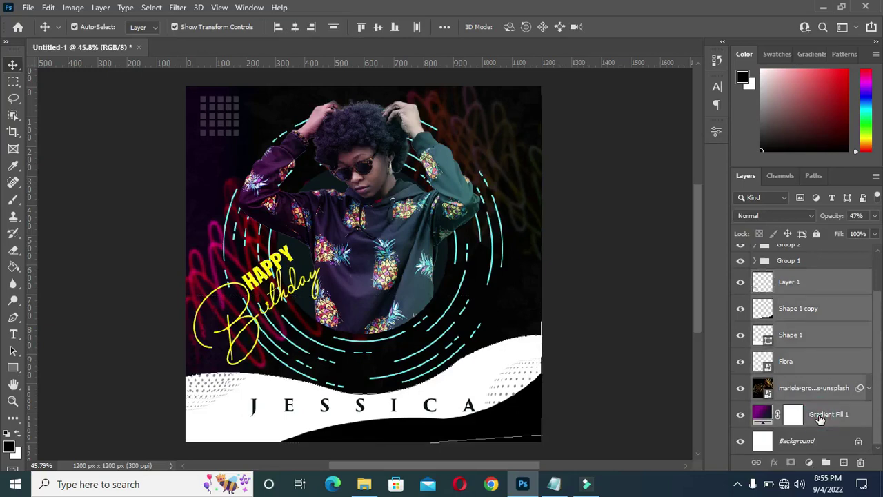
left_click_drag(822, 419, 825, 463)
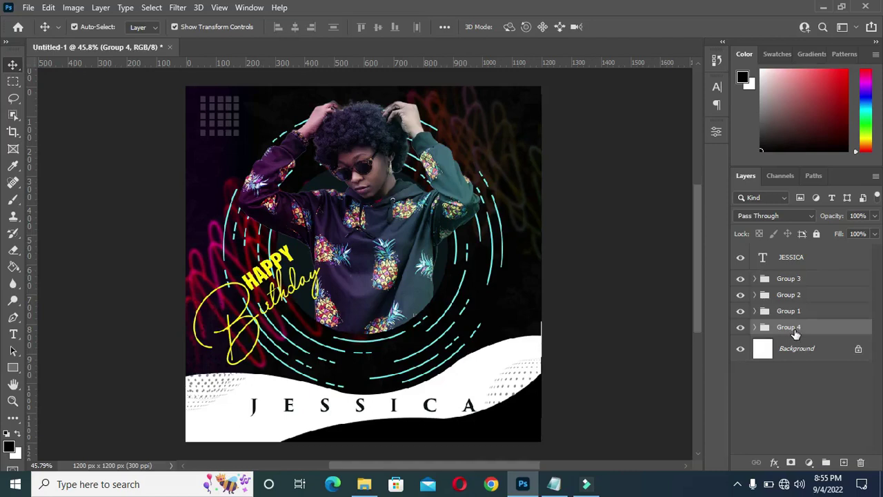
Start a free transform on Group 4 and dismiss the smart filter warning
scroll(644, 207, "down", 1)
scroll(559, 234, "up", 1)
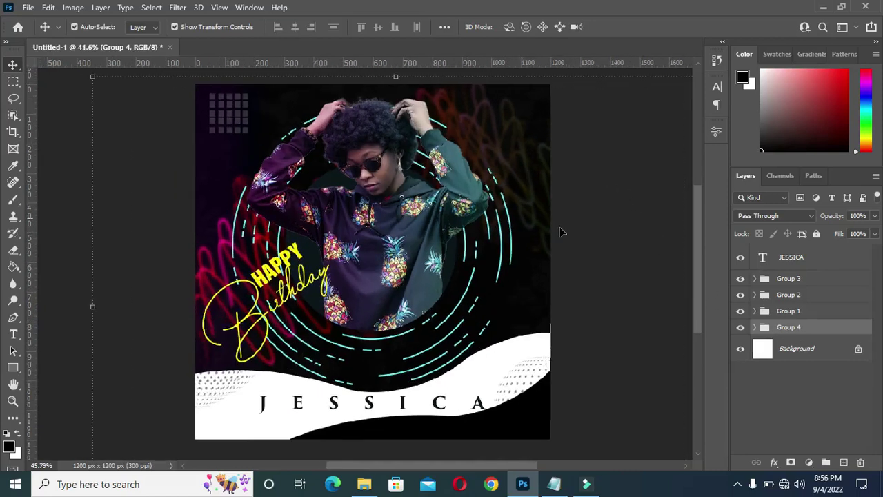
scroll(587, 228, "up", 1)
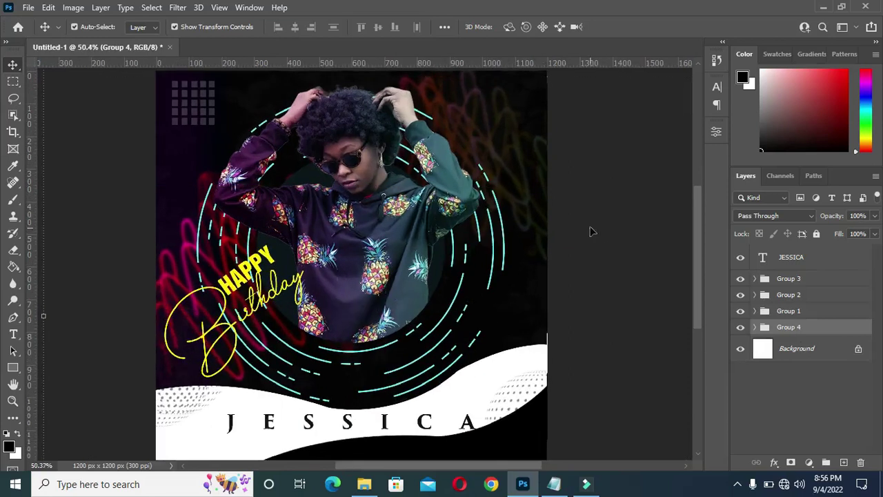
scroll(579, 225, "down", 1)
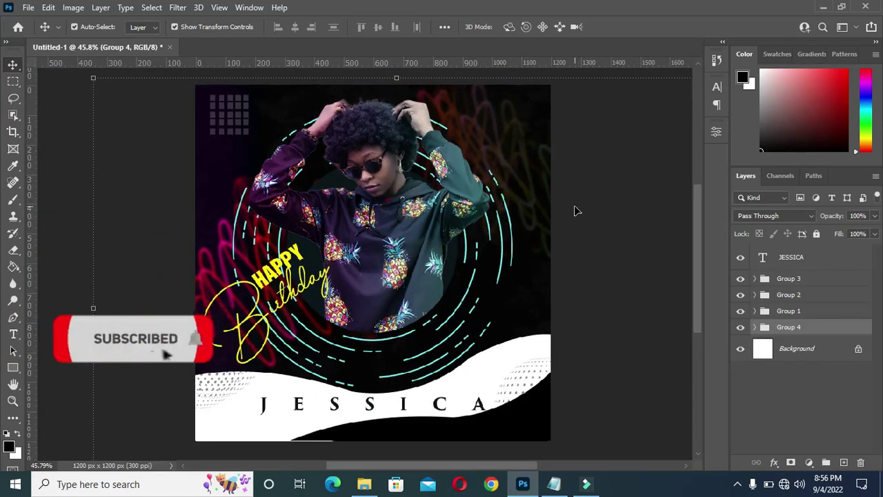
scroll(538, 192, "down", 2)
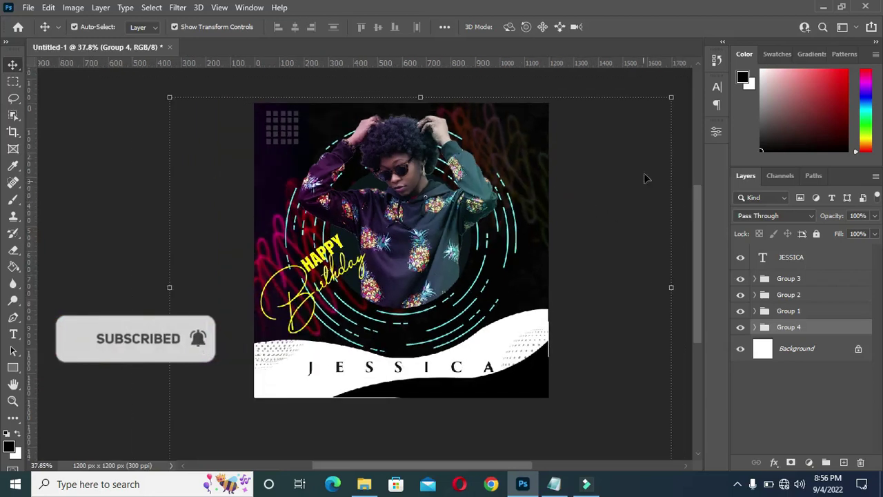
left_click(639, 82)
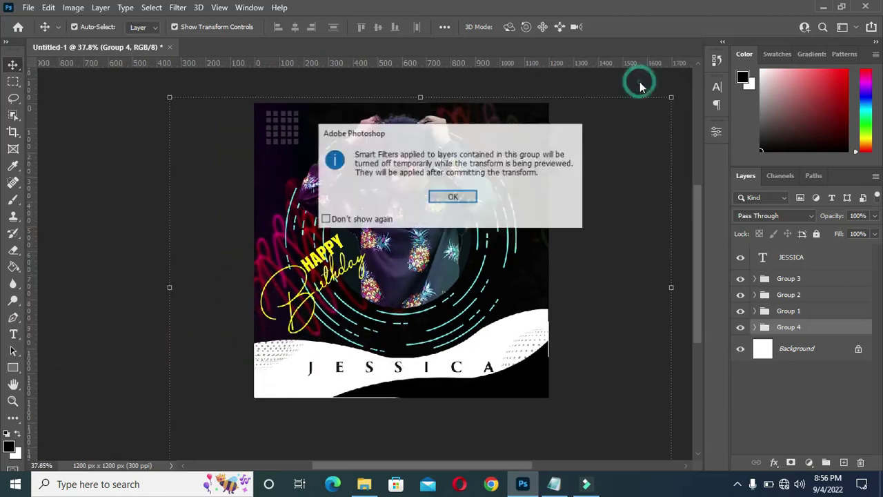
left_click(452, 250)
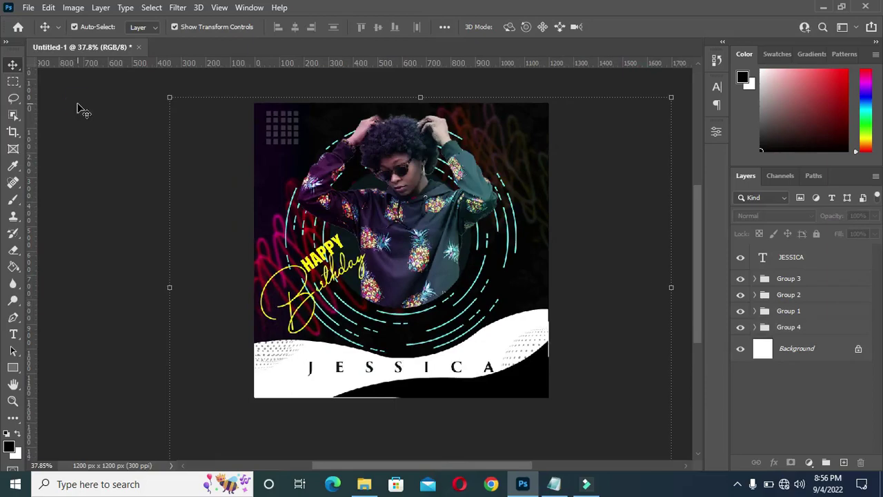